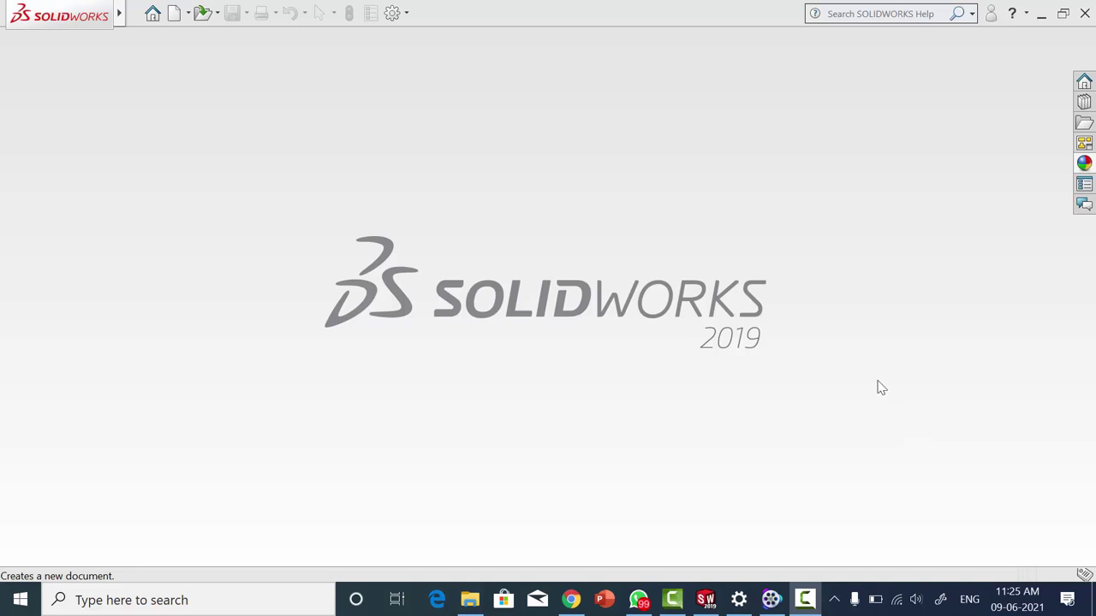
# Create a new blank part document, Part2
pyautogui.click(174, 14)
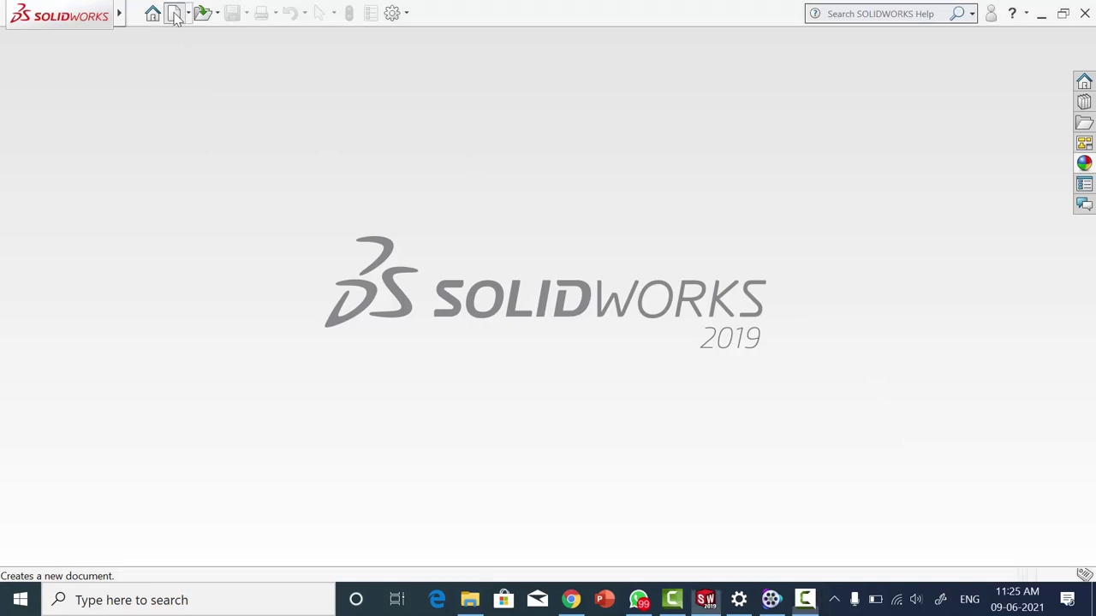
pyautogui.click(646, 482)
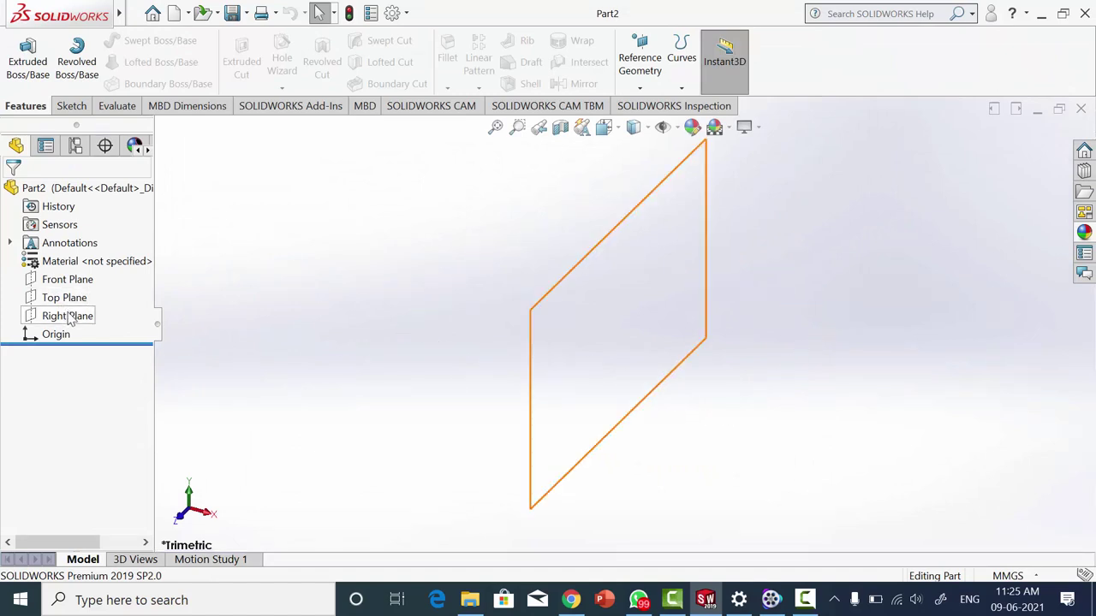
# Start a Front Plane sketch and draw a horizontal centerline rightward from the origin
pyautogui.click(69, 279)
pyautogui.click(81, 267)
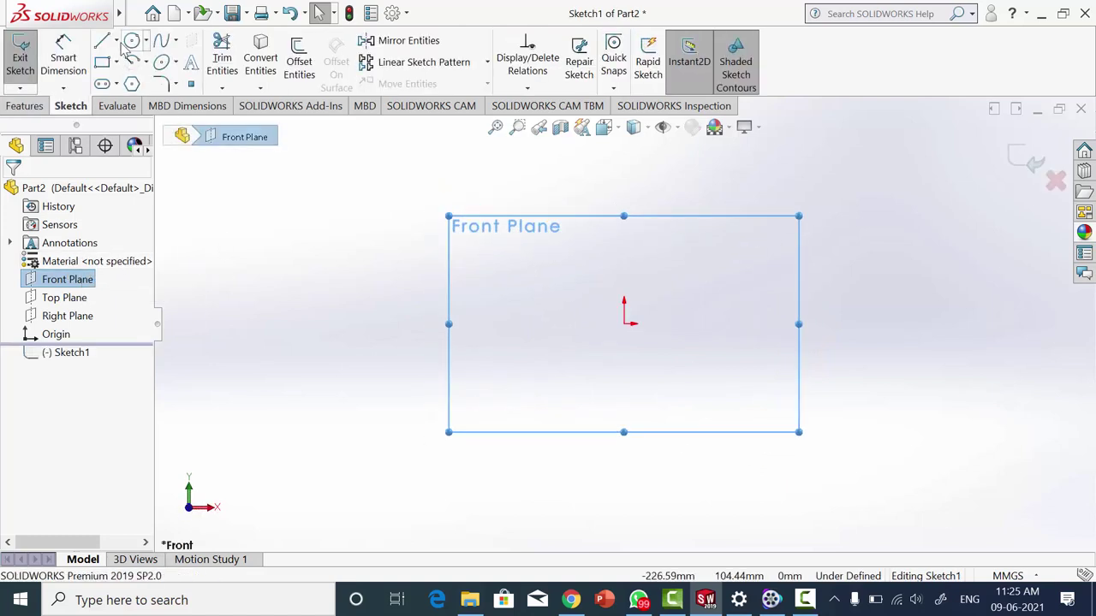
pyautogui.click(116, 41)
pyautogui.click(128, 86)
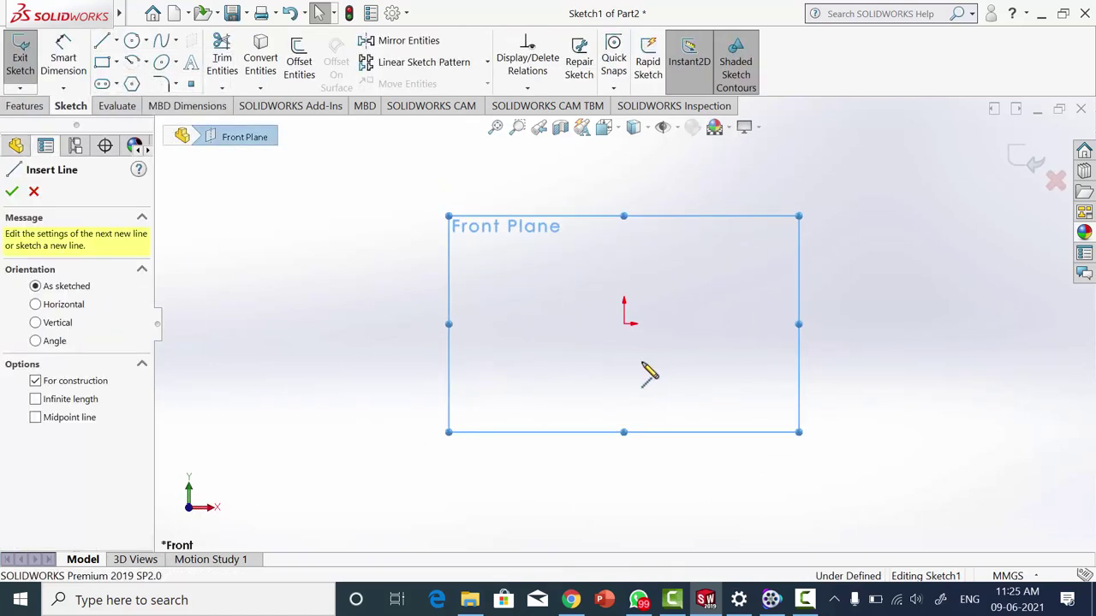
pyautogui.moveTo(624, 324); pyautogui.dragTo(1049, 324)
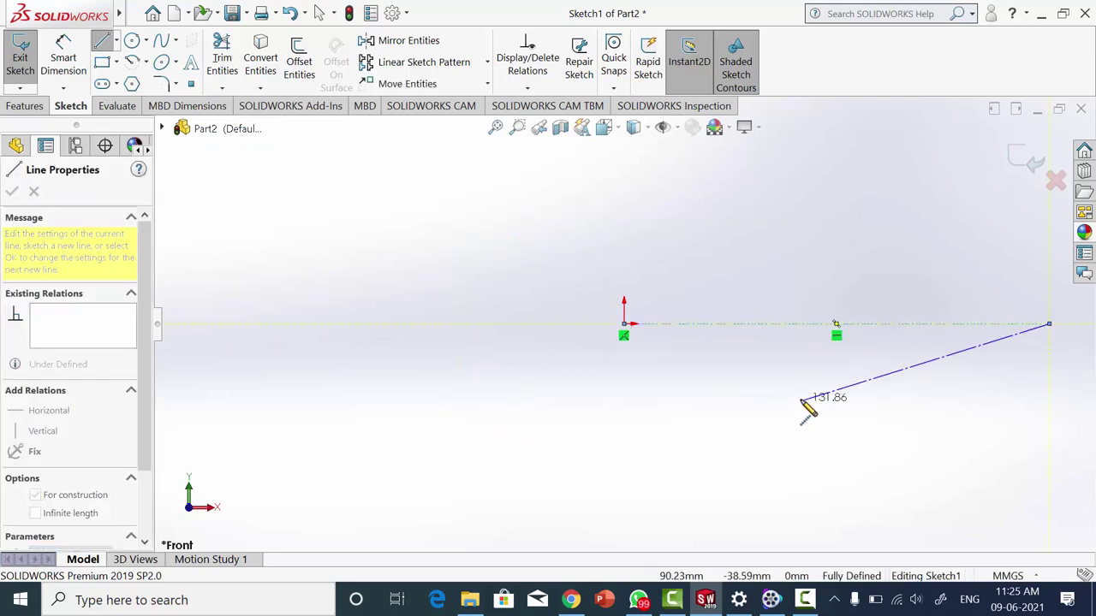
pyautogui.press('Escape')
pyautogui.press('Escape')
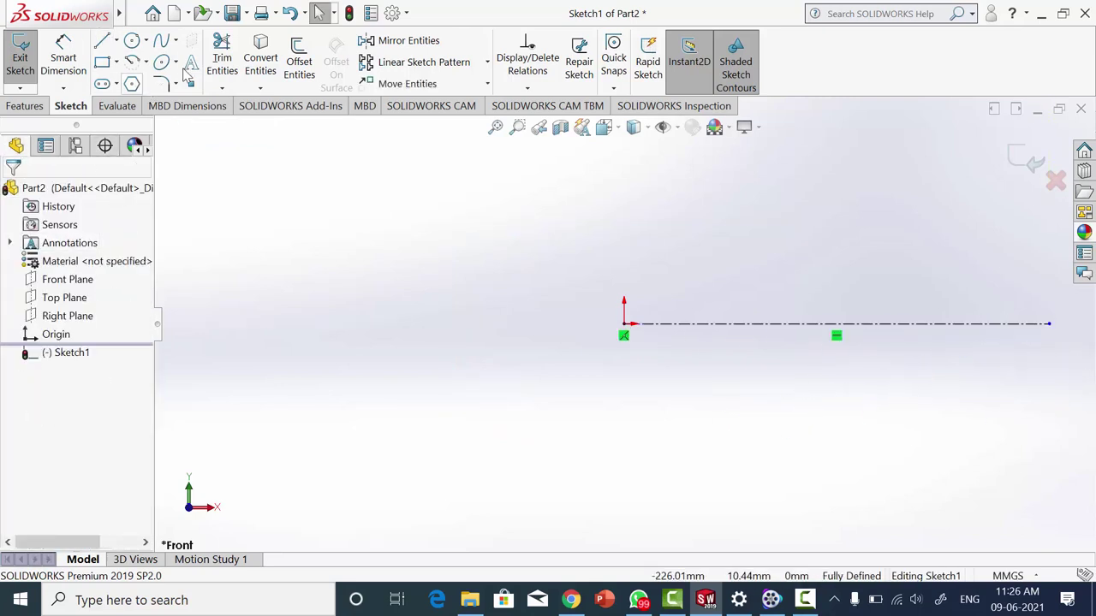
# Add sketch text MECHANICAL along the centerline with a 40 mm font height
pyautogui.click(190, 64)
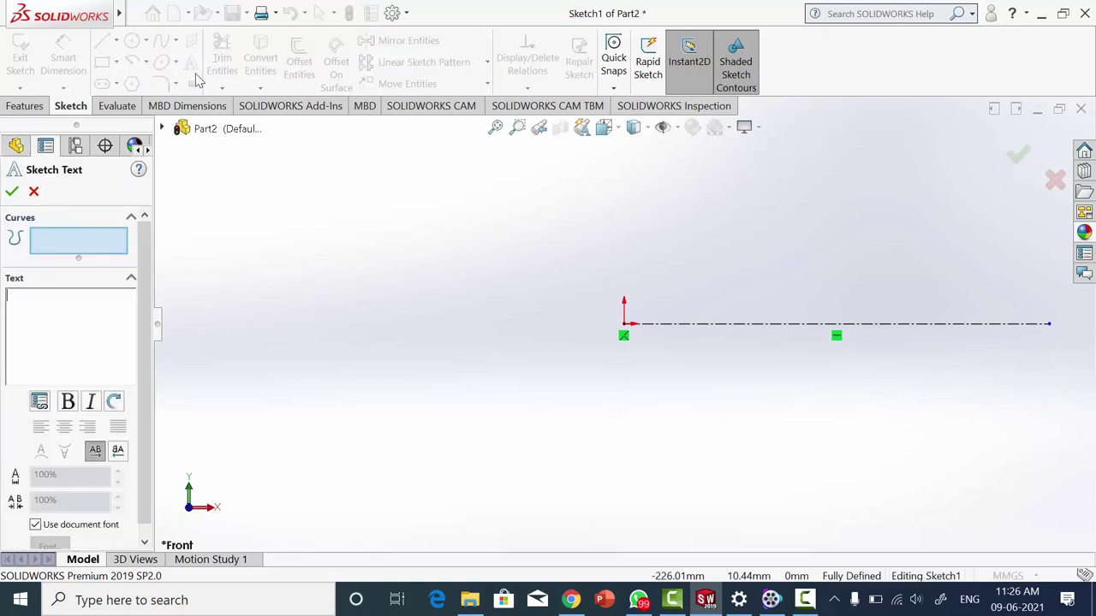
pyautogui.click(743, 326)
pyautogui.write('MECHANICAL')
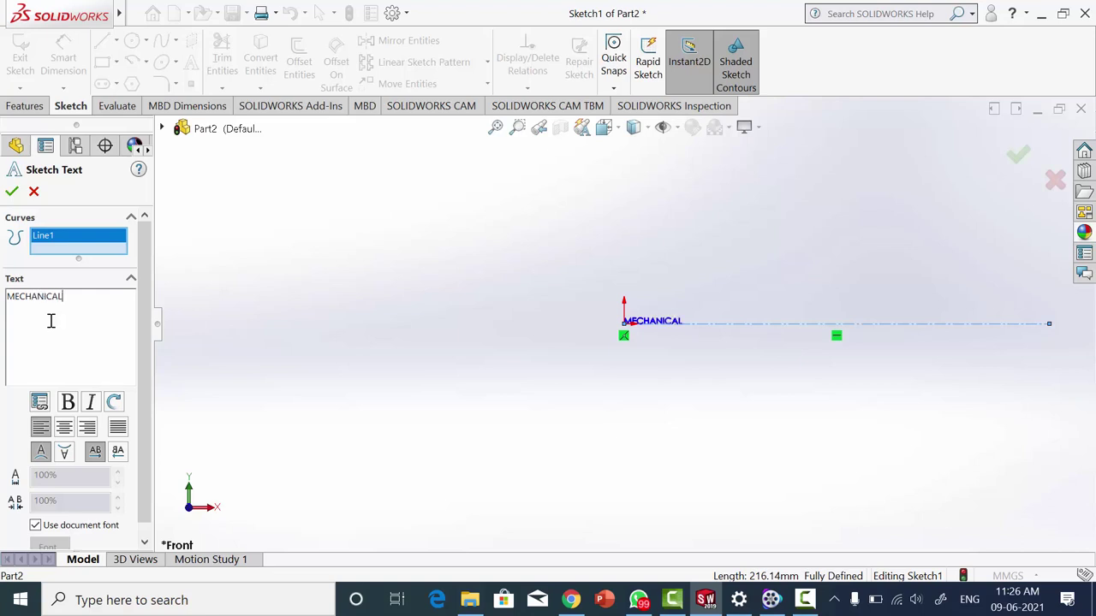
pyautogui.scroll(-1, 142, 297)
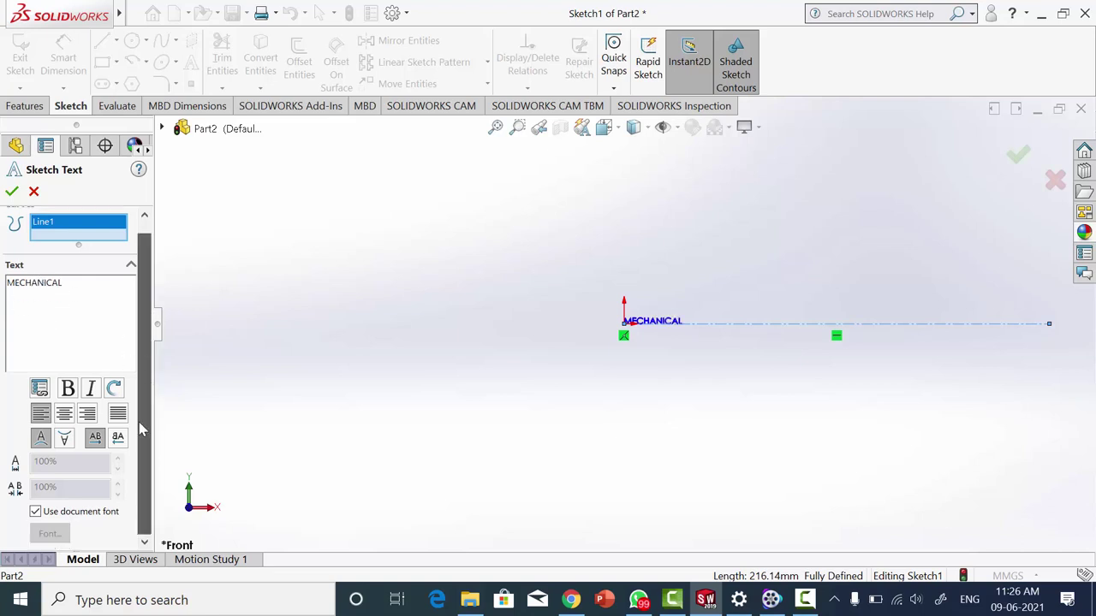
pyautogui.click(36, 513)
pyautogui.click(36, 513)
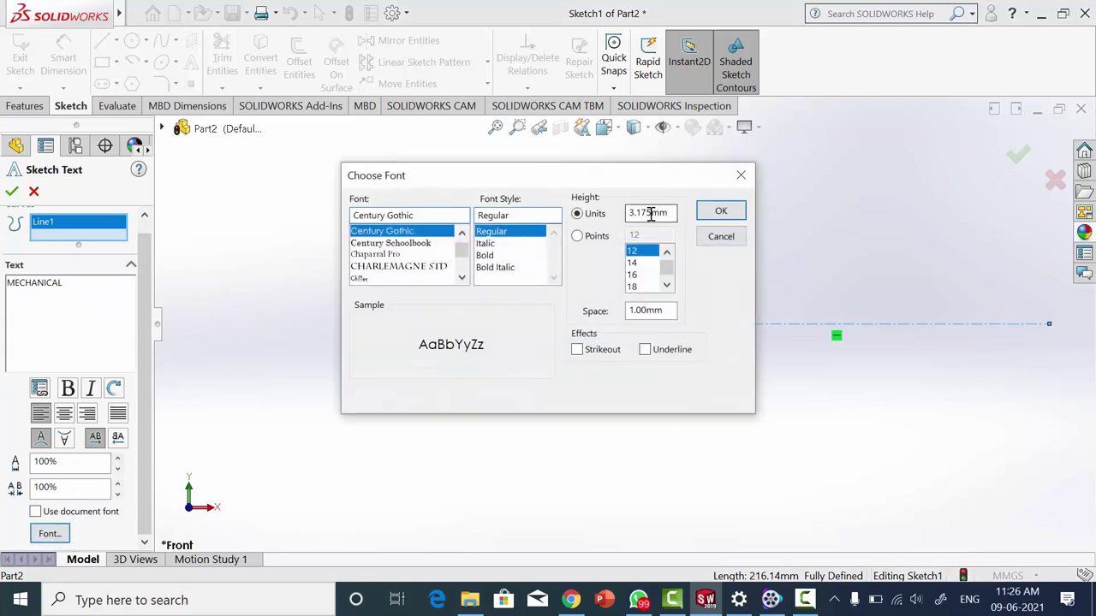
pyautogui.moveTo(622, 213); pyautogui.dragTo(608, 213)
pyautogui.click(721, 211)
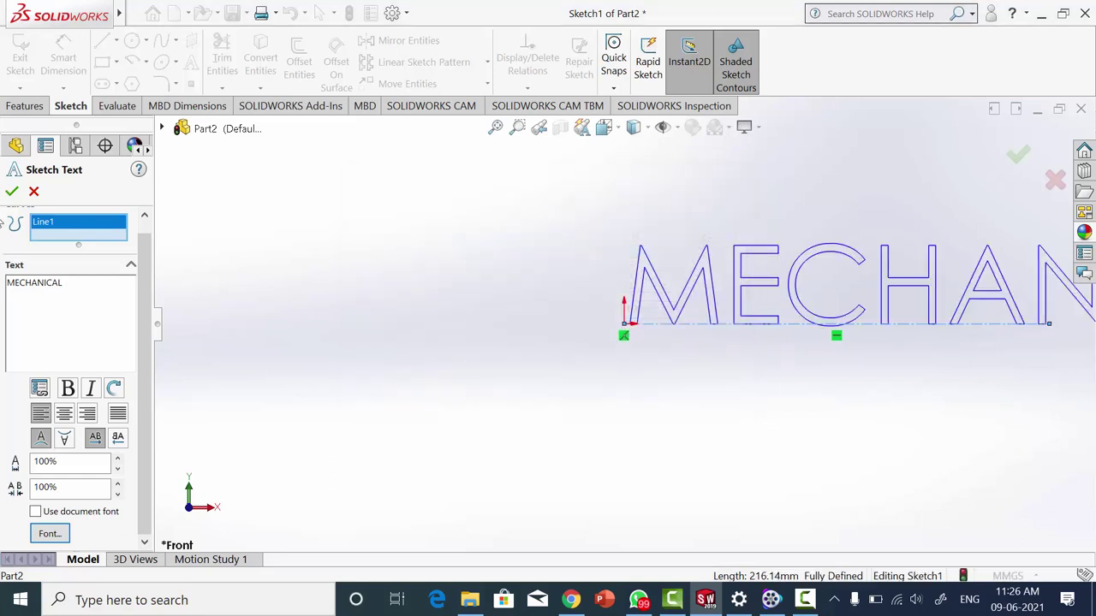
pyautogui.click(11, 192)
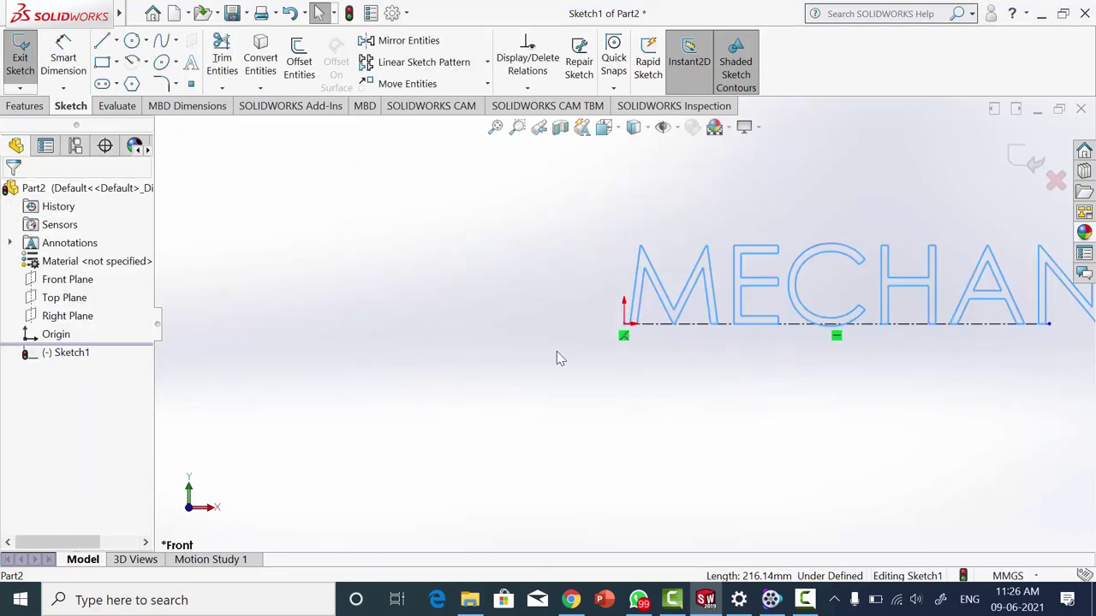
# Lengthen the centerline so the whole word MECHANICAL fits along it
pyautogui.scroll(-2, 583, 351)
pyautogui.scroll(5, 583, 351)
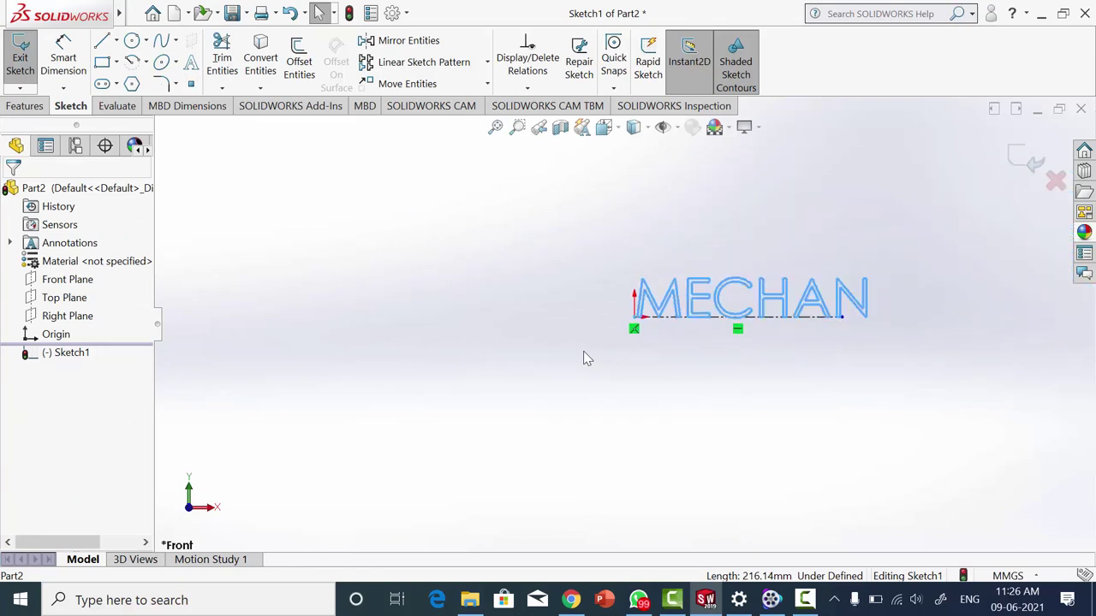
pyautogui.moveTo(808, 319); pyautogui.dragTo(961, 323)
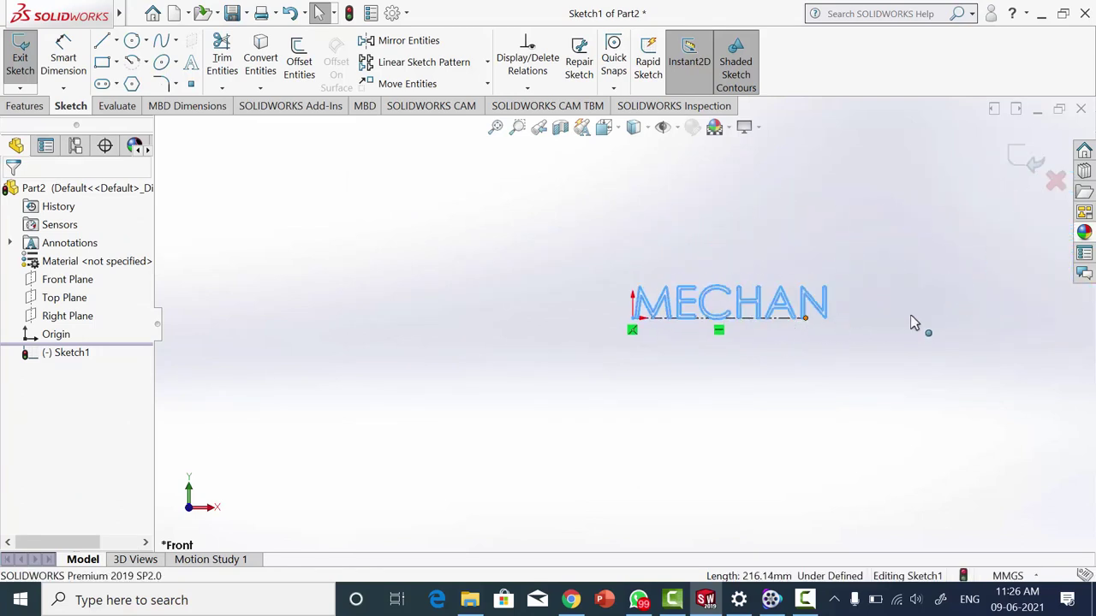
pyautogui.click(697, 391)
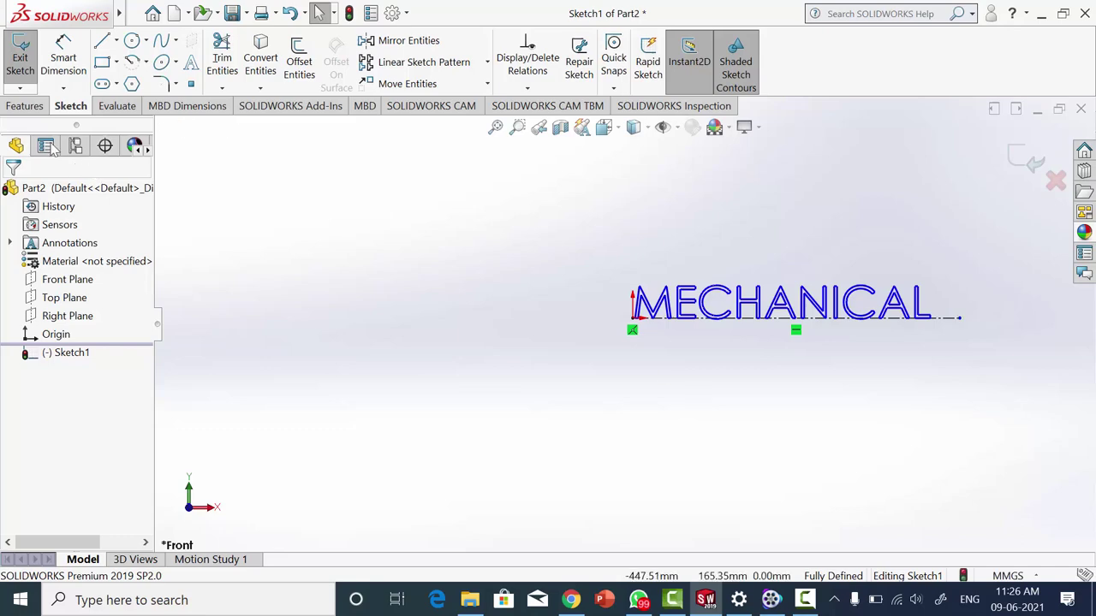
pyautogui.click(48, 104)
# Extrude the MECHANICAL text 500 mm blind as Boss-Extrude1
pyautogui.click(27, 51)
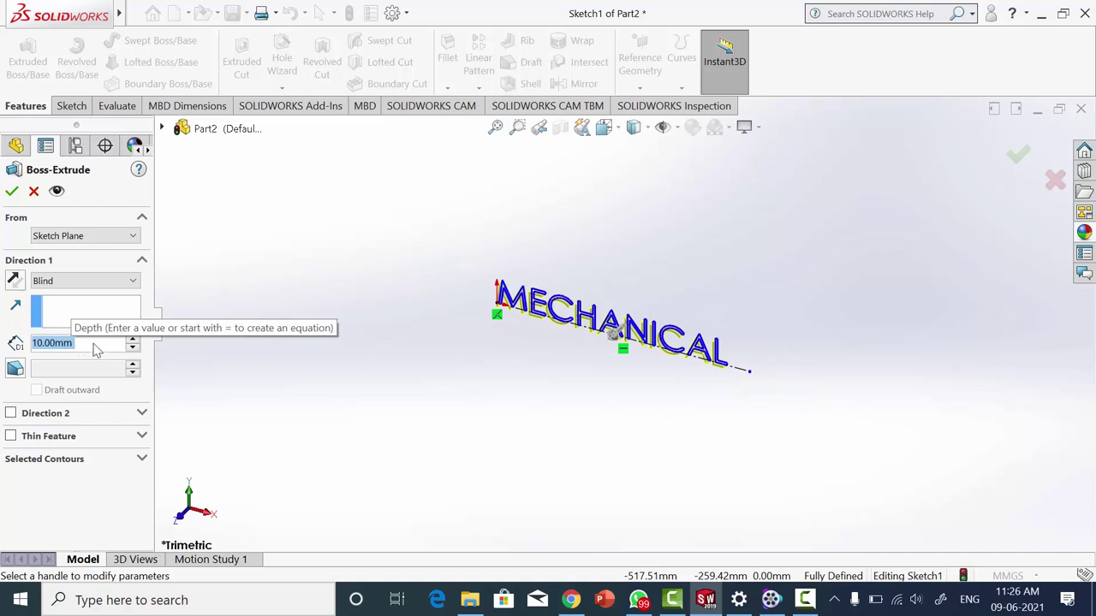
pyautogui.write('500')
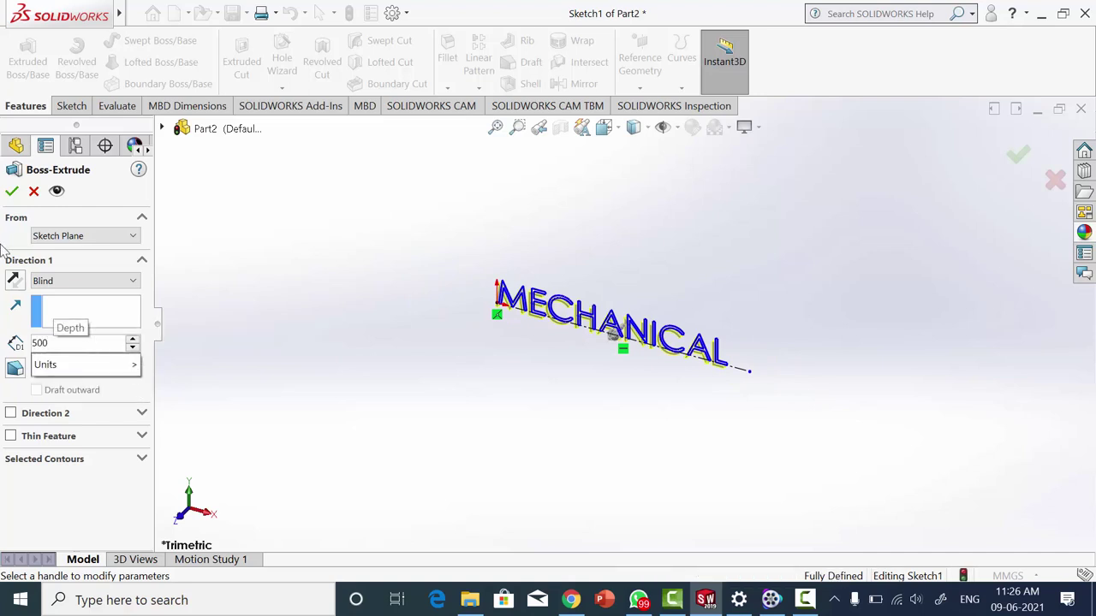
pyautogui.press('Return')
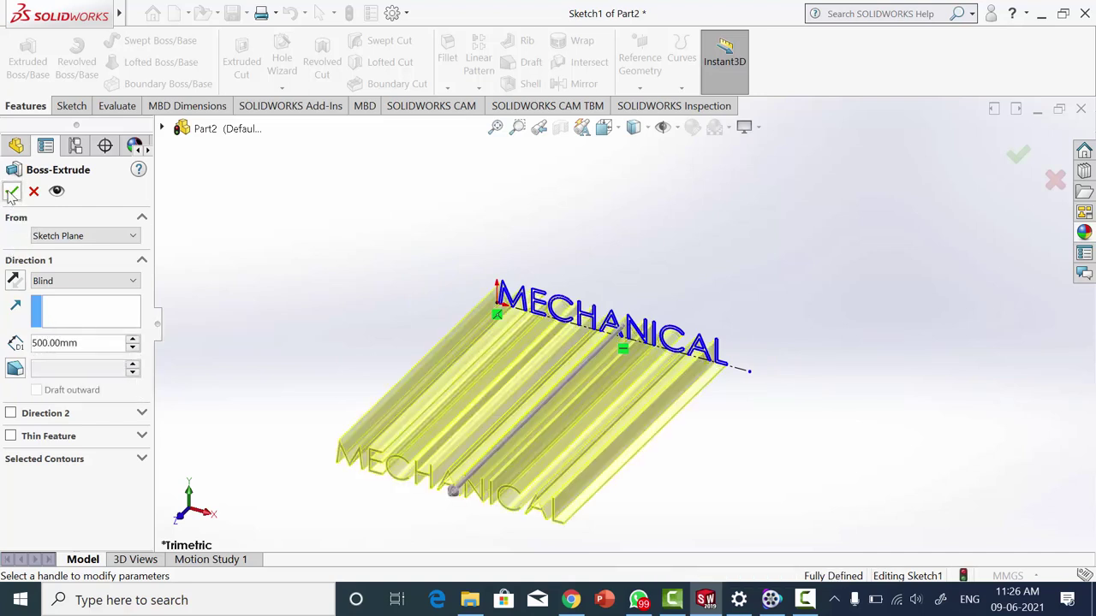
pyautogui.click(12, 192)
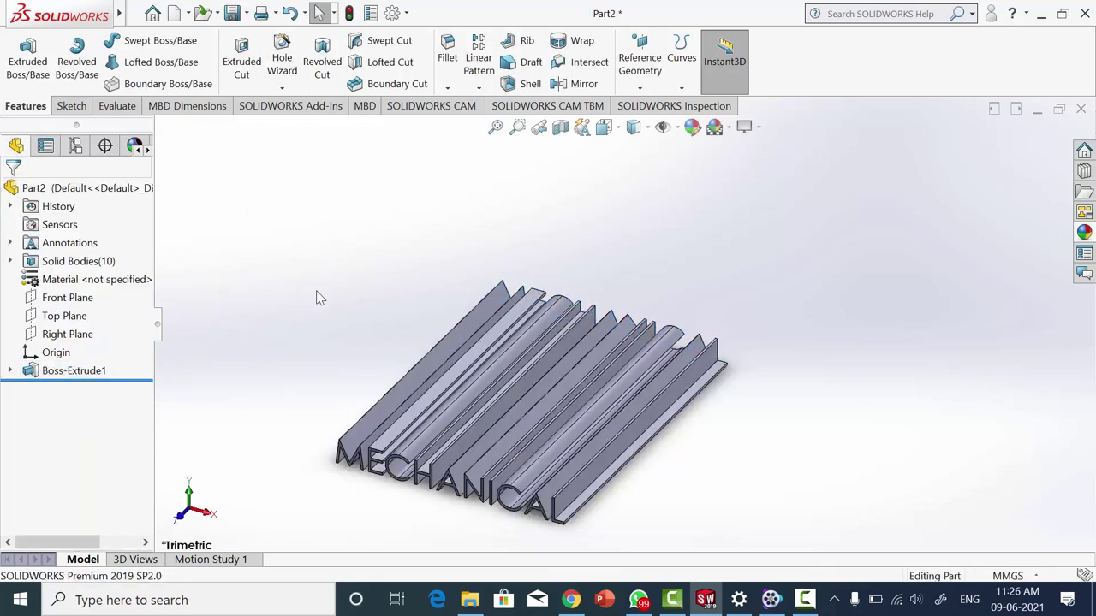
pyautogui.click(82, 334)
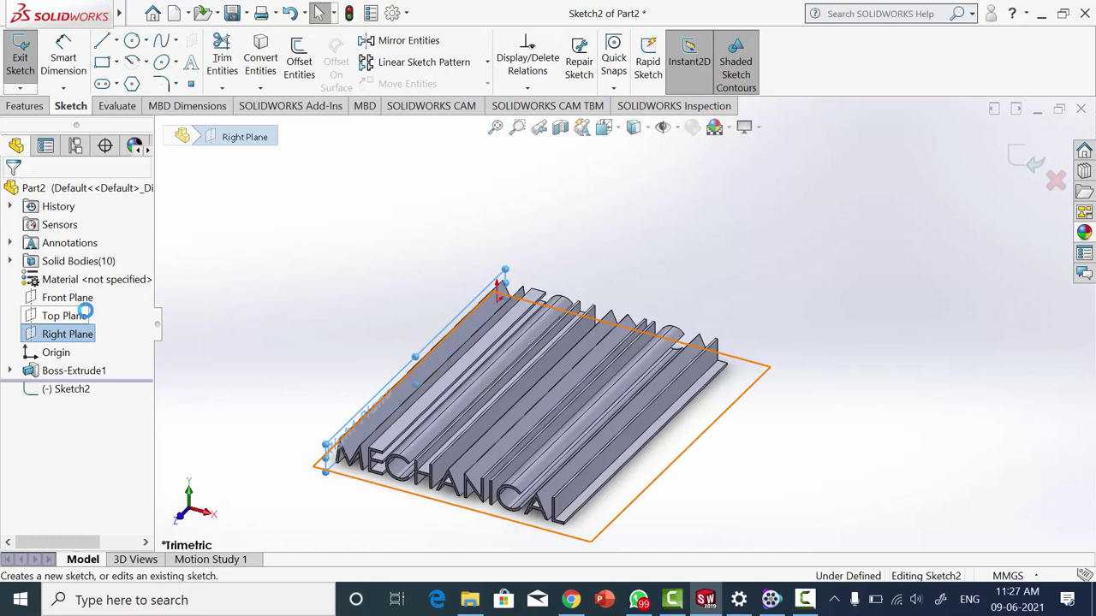
# Place sketch text on the Right Plane, guided by the letter bars' bottom edge
pyautogui.click(190, 63)
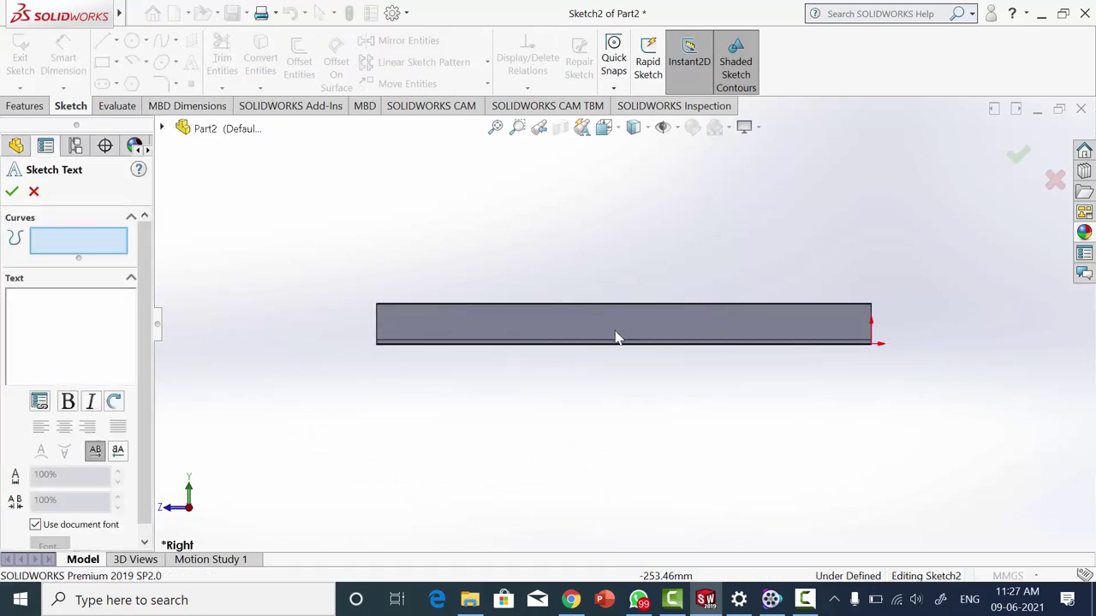
pyautogui.scroll(-2, 514, 343)
pyautogui.scroll(-2, 282, 411)
pyautogui.scroll(-2, 360, 385)
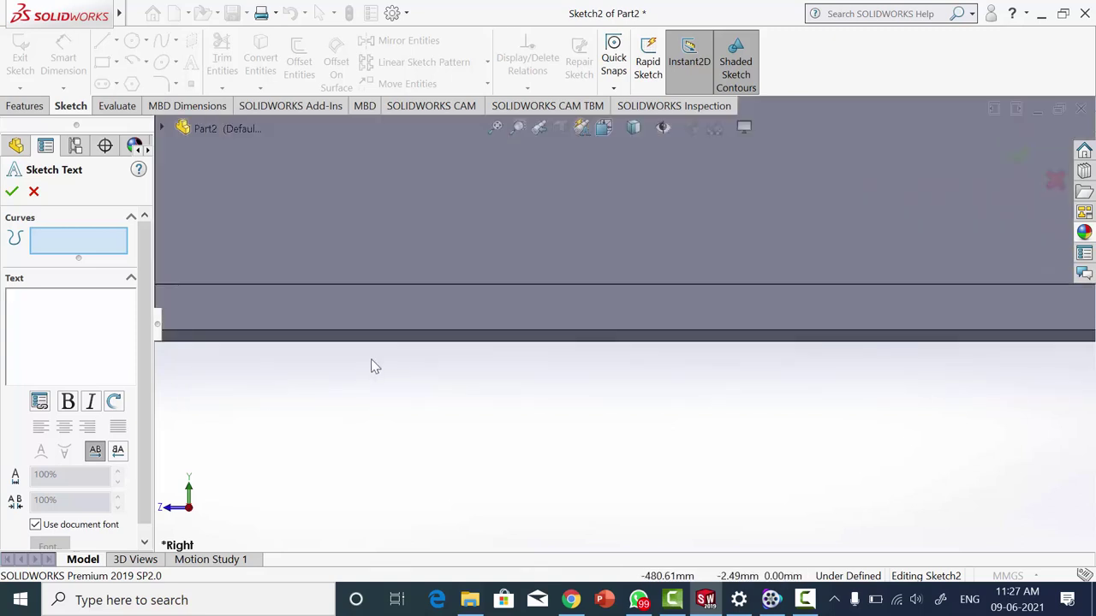
pyautogui.click(326, 342)
pyautogui.scroll(3, 410, 374)
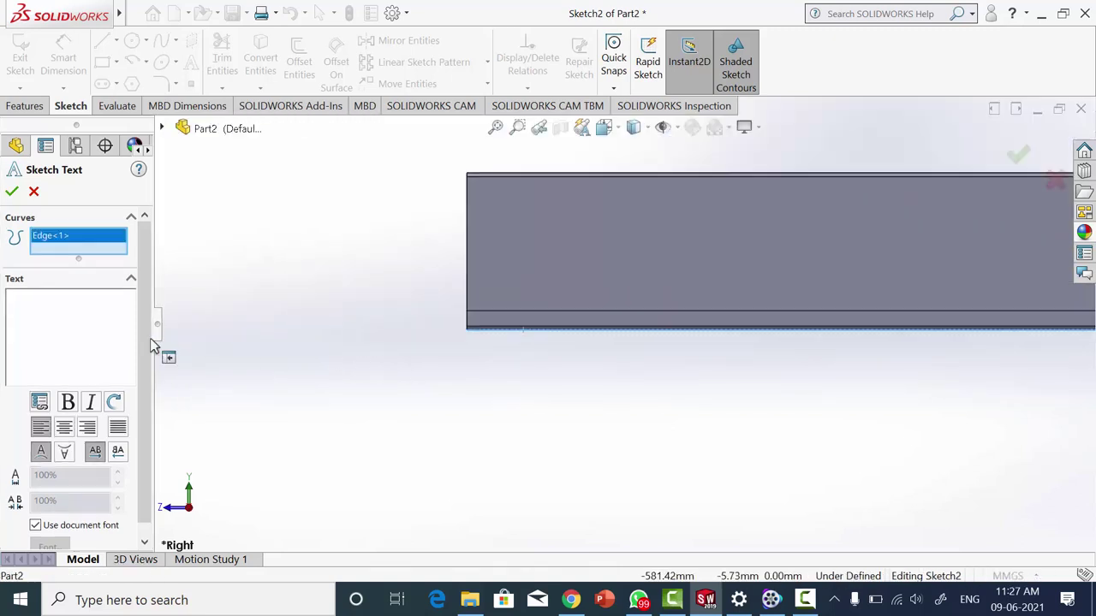
# Enter the text ENGINEERING with a 40 mm font height and confirm it
pyautogui.click(102, 306)
pyautogui.write('ENGINEERING')
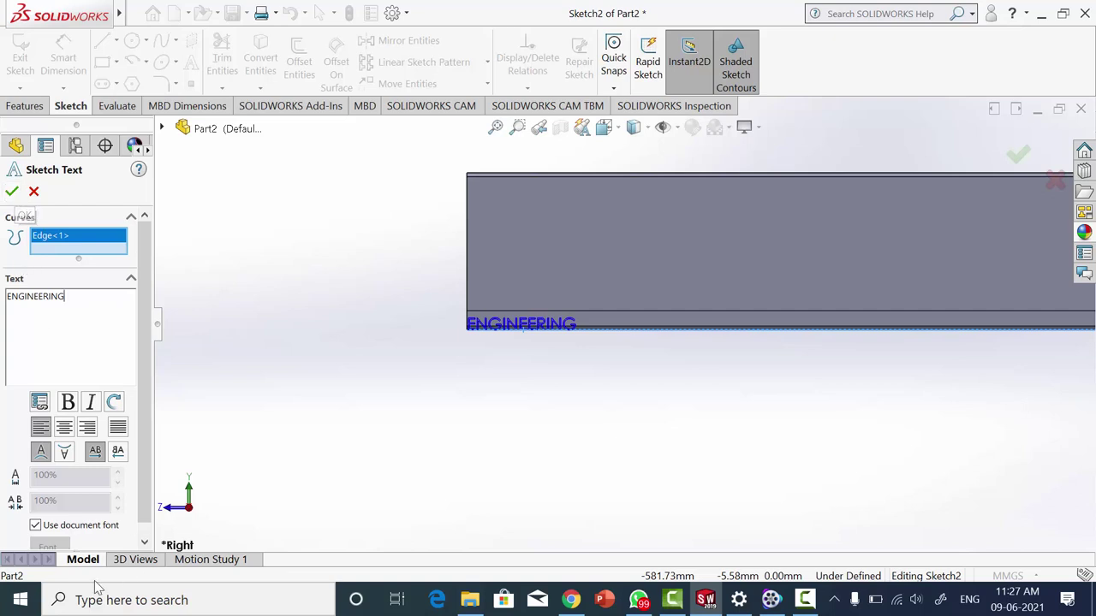
pyautogui.click(35, 525)
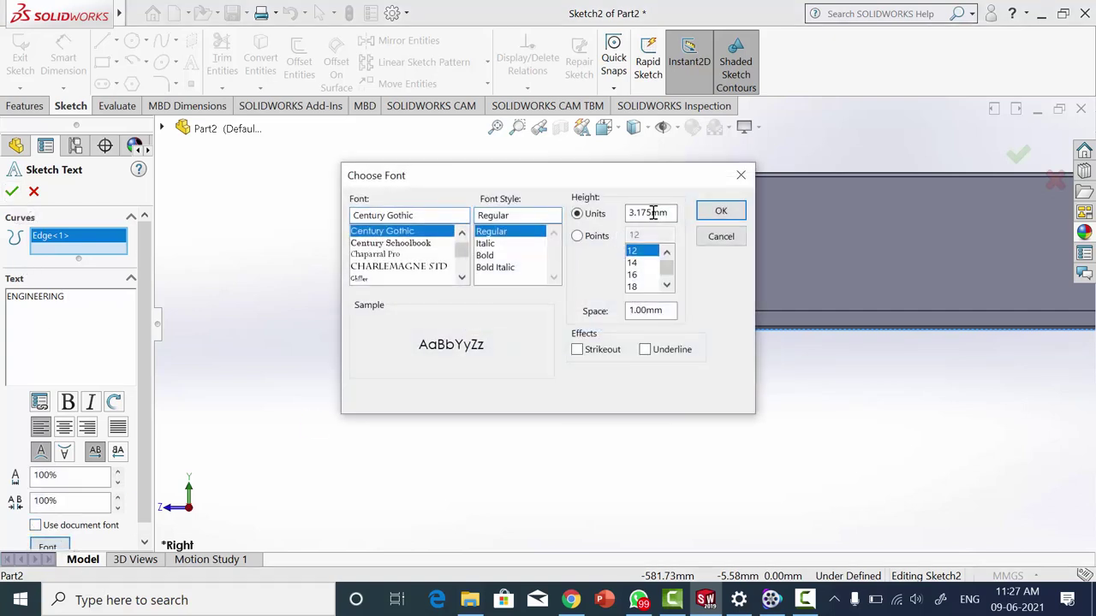
pyautogui.moveTo(640, 213); pyautogui.dragTo(581, 218)
pyautogui.click(722, 214)
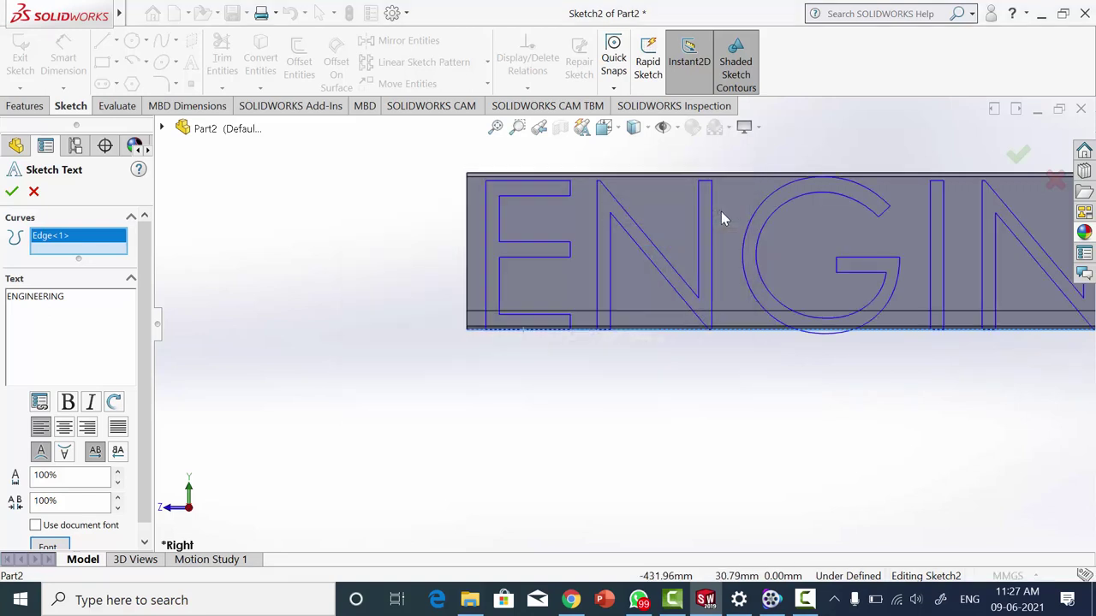
pyautogui.click(12, 190)
pyautogui.scroll(3, 621, 323)
pyautogui.scroll(2, 621, 323)
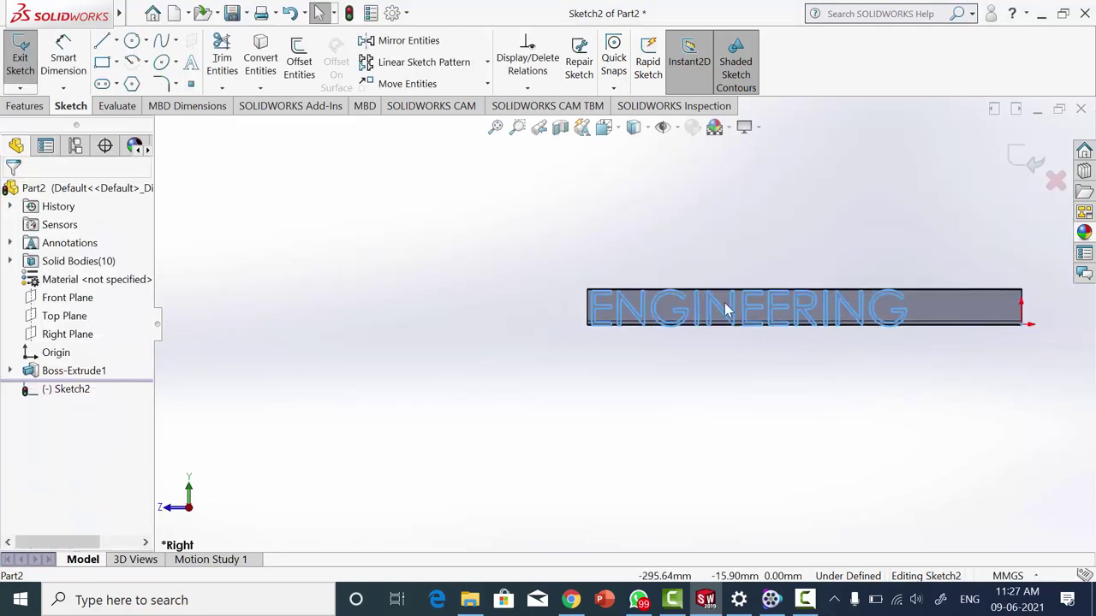
# Cut the ENGINEERING letters 578 mm with flipped side, keeping all bodies
pyautogui.click(25, 106)
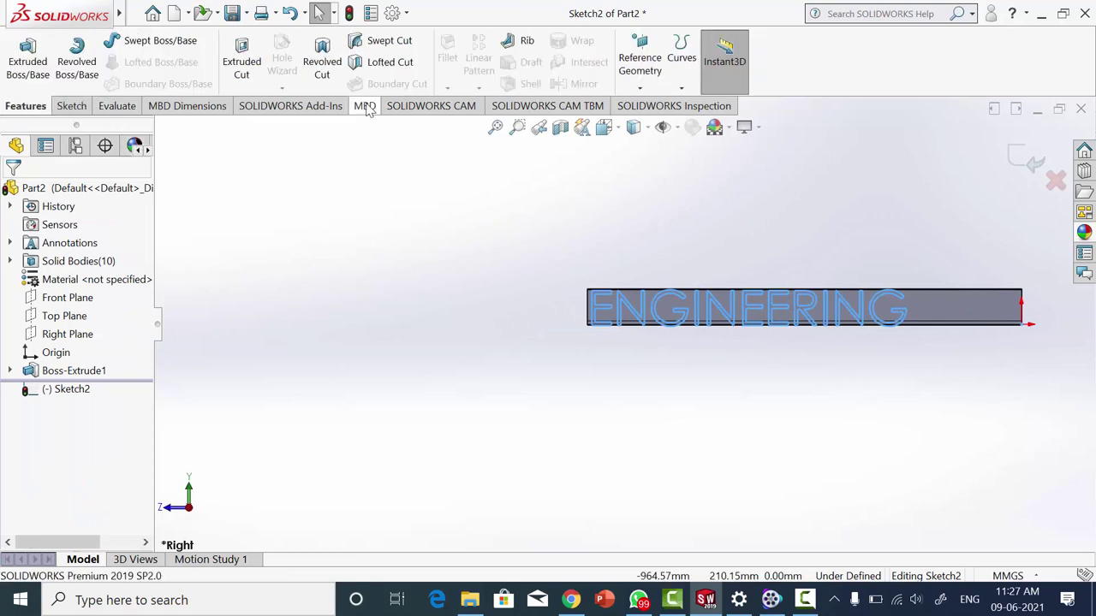
pyautogui.click(240, 62)
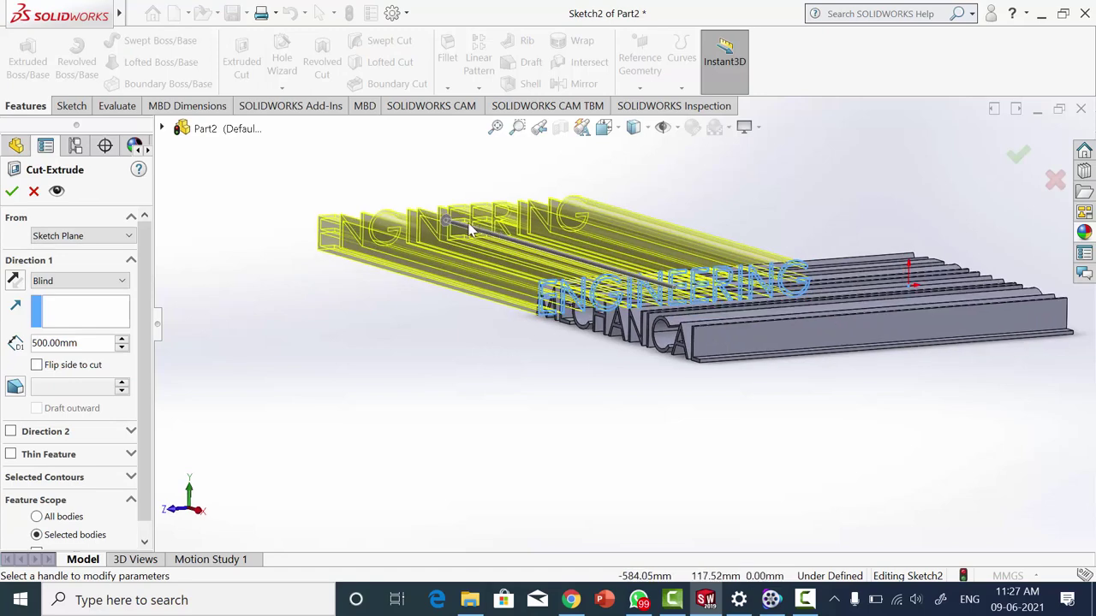
pyautogui.moveTo(535, 256); pyautogui.dragTo(820, 347)
pyautogui.click(941, 420)
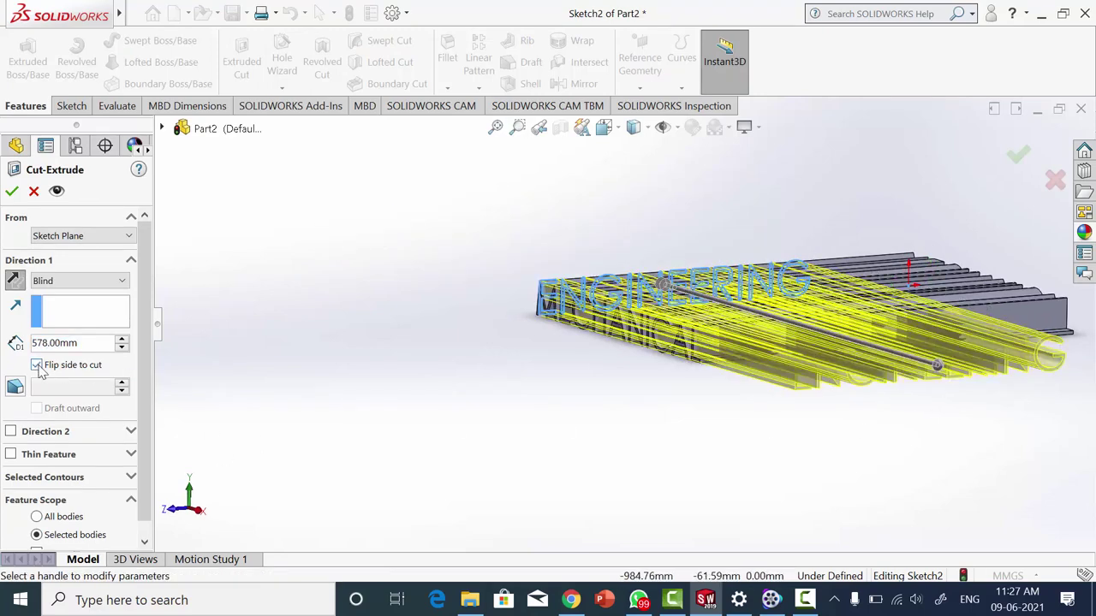
pyautogui.click(12, 193)
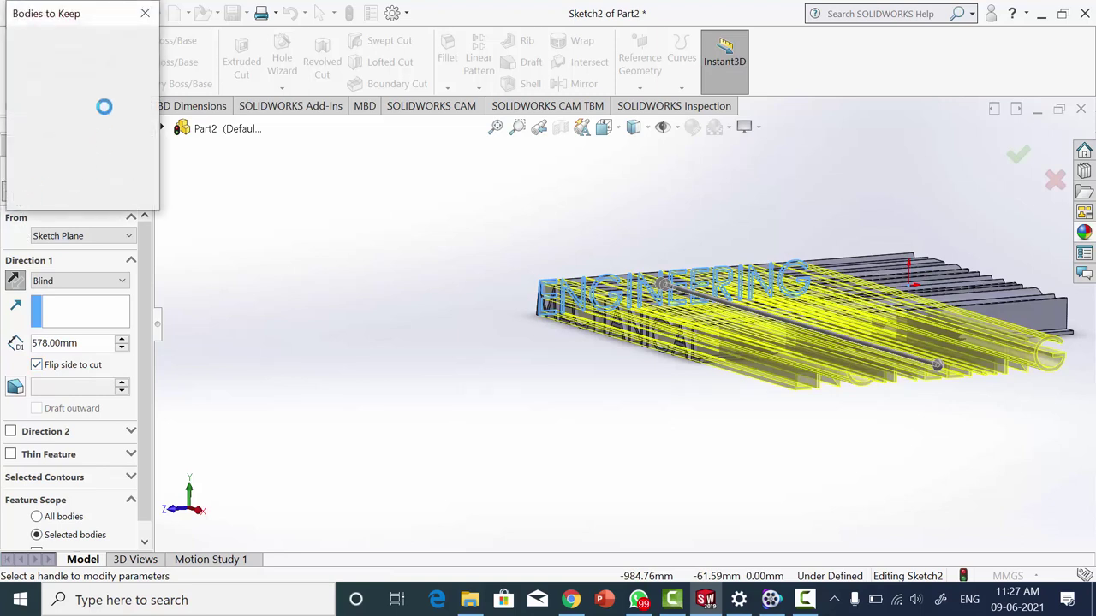
pyautogui.click(34, 41)
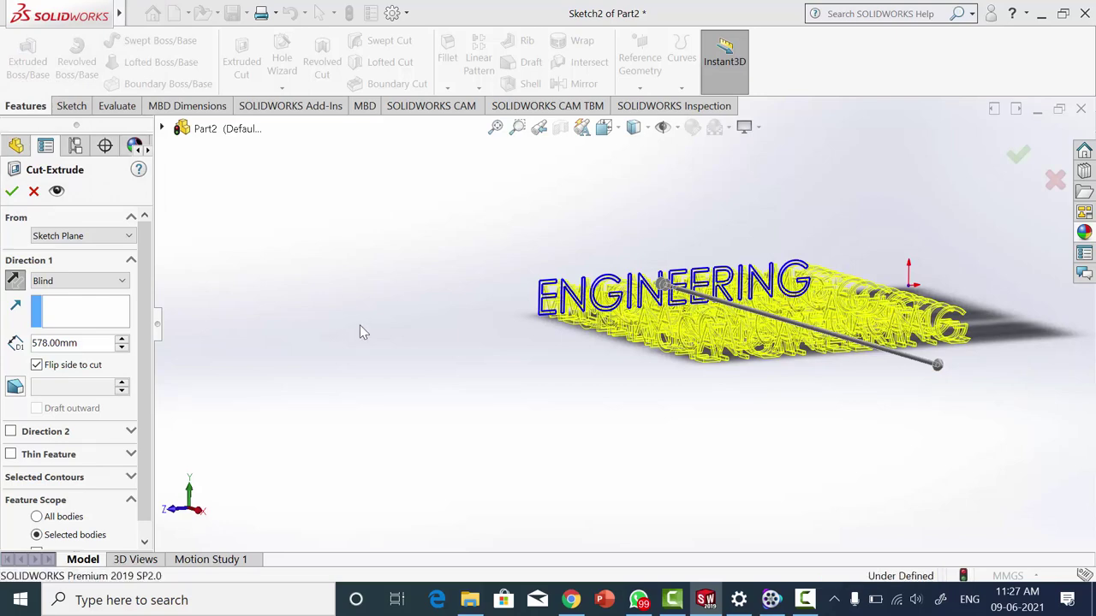
# Check MECHANICAL in the front view, then rotate to see ENGINEERING from the side
pyautogui.click(413, 386)
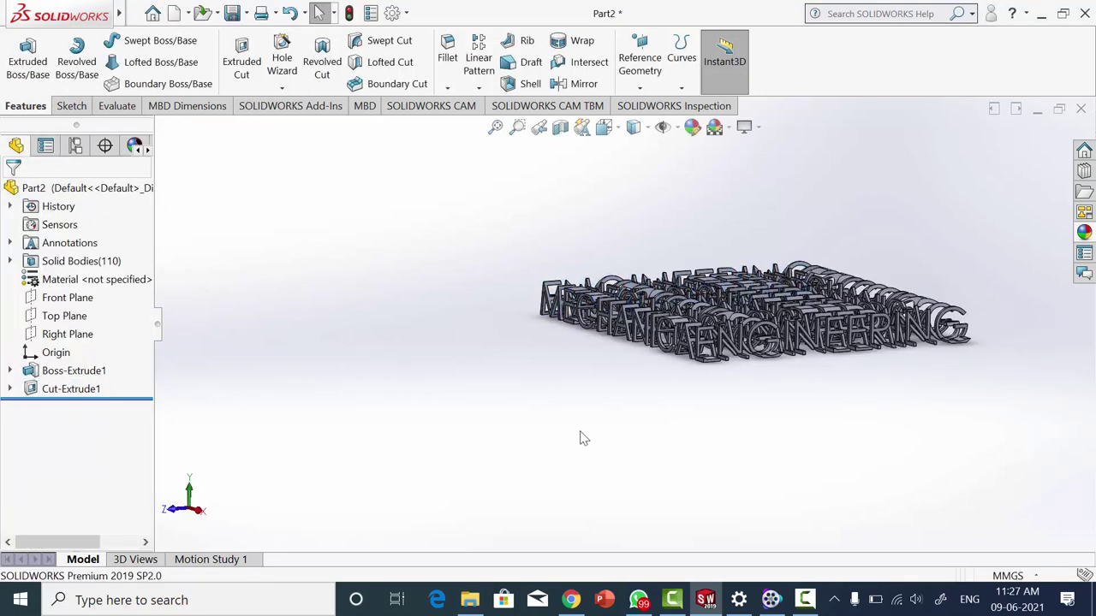
pyautogui.hotkey('ctrl', '1')
pyautogui.moveTo(642, 420); pyautogui.dragTo(529, 412, button='middle')
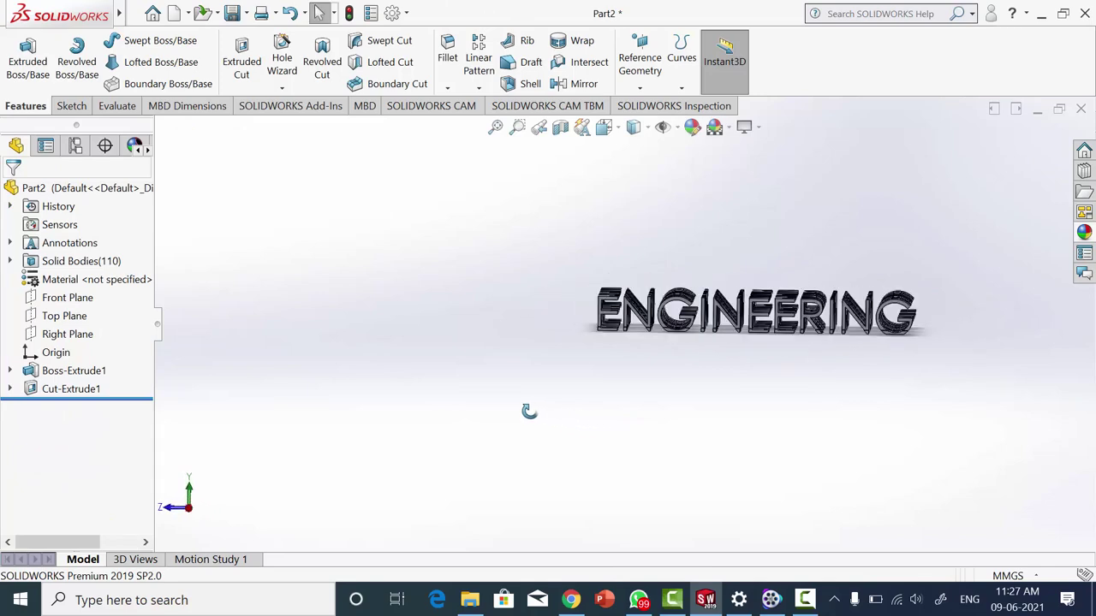
# Start a new sketch on the Top Plane
pyautogui.click(69, 316)
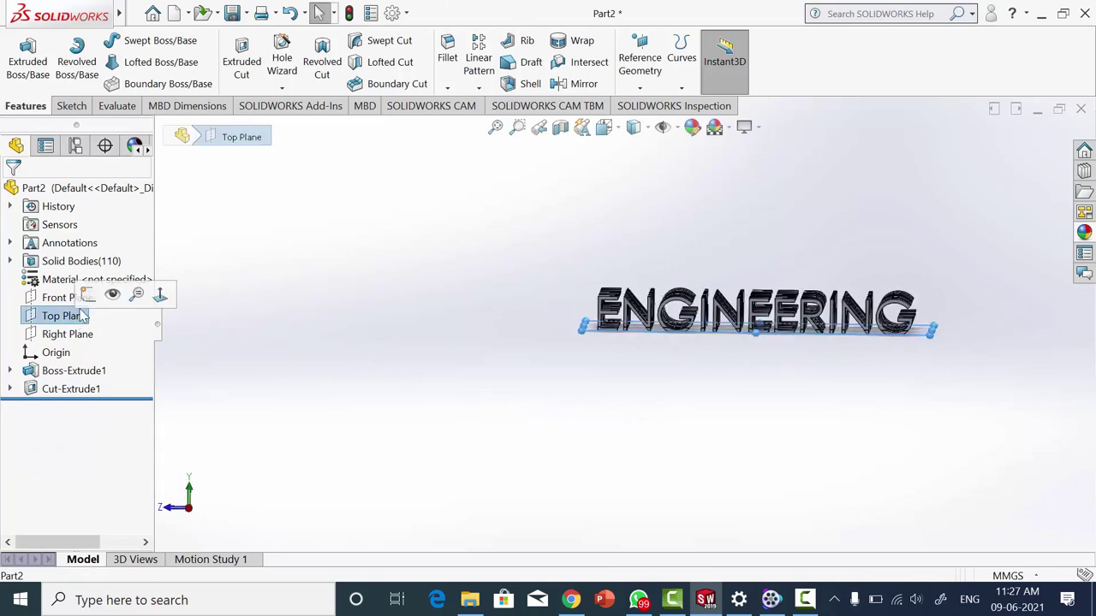
pyautogui.click(90, 297)
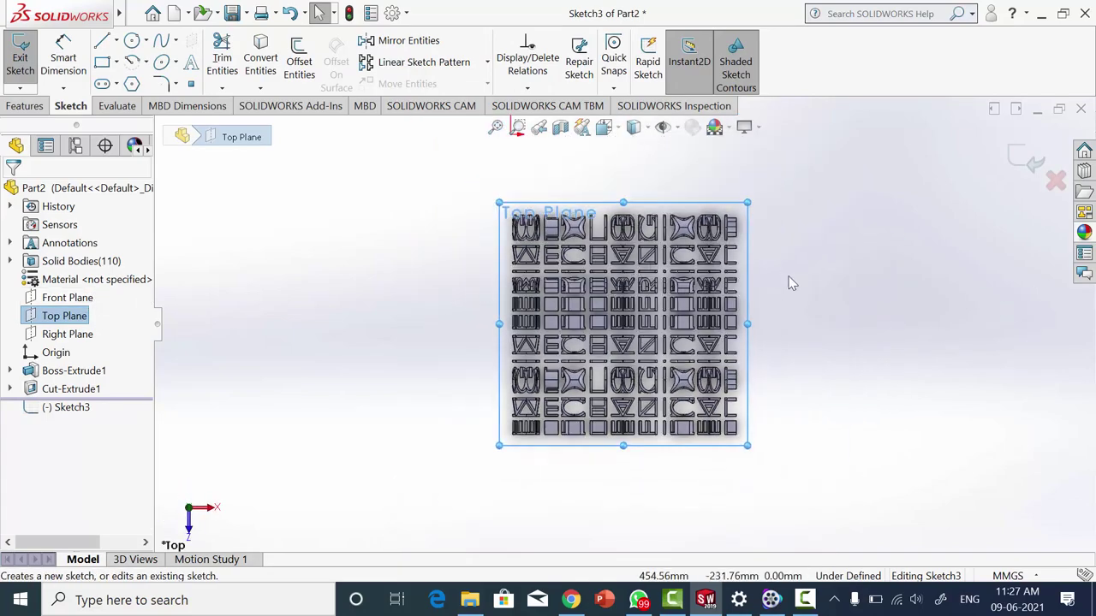
pyautogui.click(788, 282)
pyautogui.scroll(-2, 788, 282)
# Draw a diagonal centerline from the top-left to the bottom-right letter corner
pyautogui.click(114, 43)
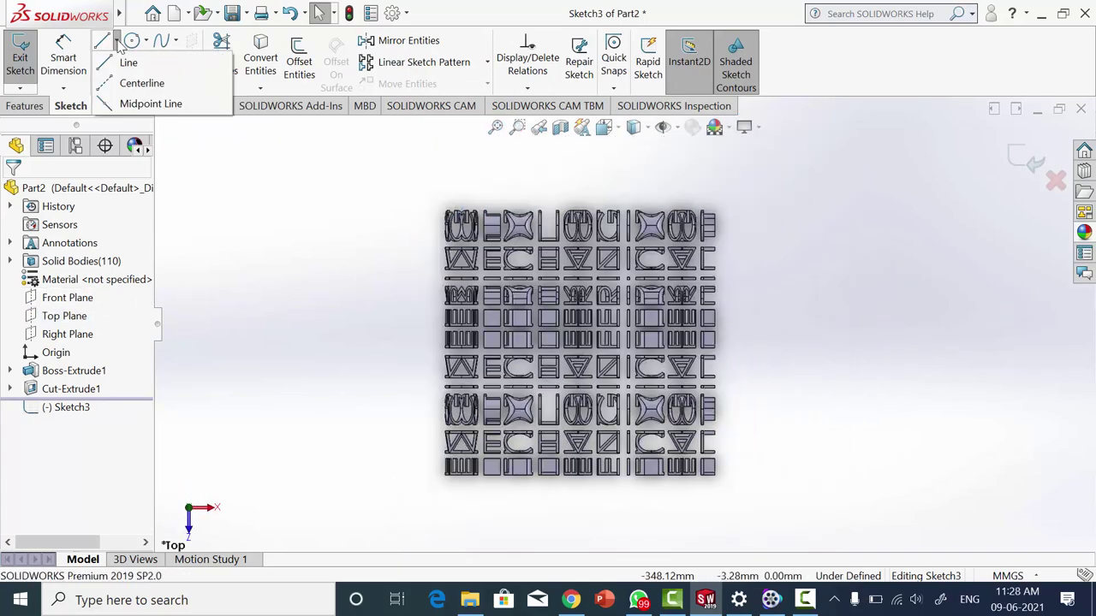
pyautogui.click(142, 80)
pyautogui.scroll(-1, 451, 238)
pyautogui.scroll(-3, 451, 238)
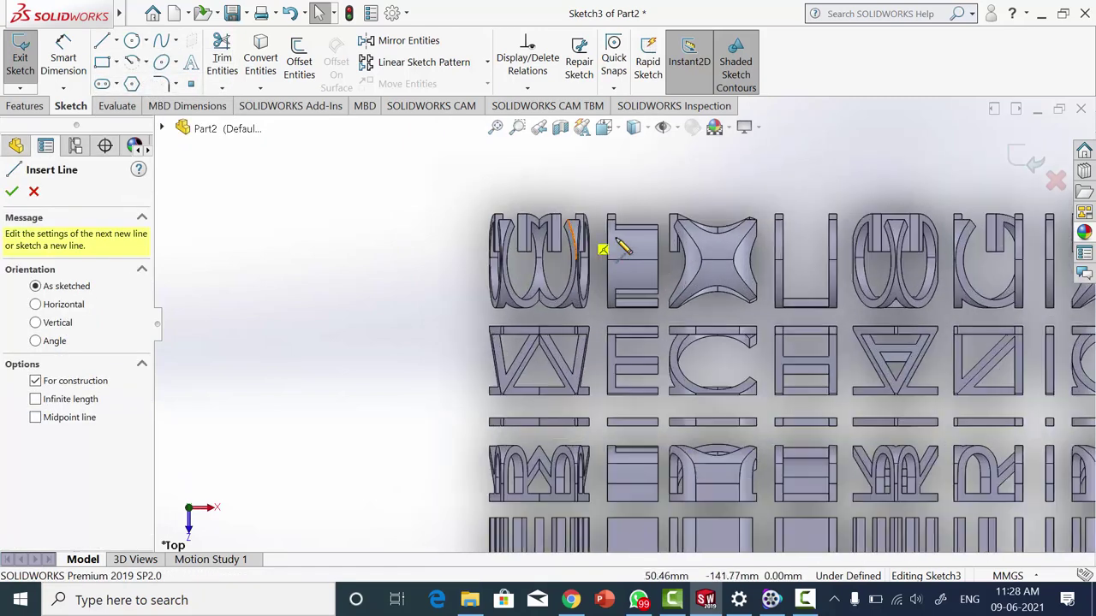
pyautogui.click(494, 216)
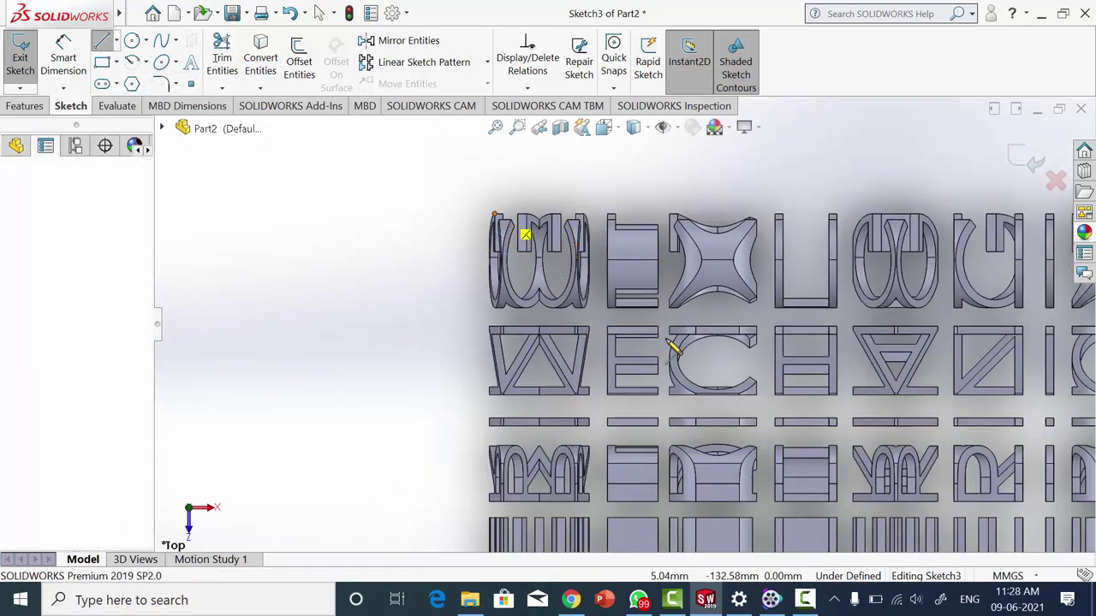
pyautogui.scroll(1, 651, 325)
pyautogui.scroll(3, 696, 359)
pyautogui.scroll(-3, 792, 501)
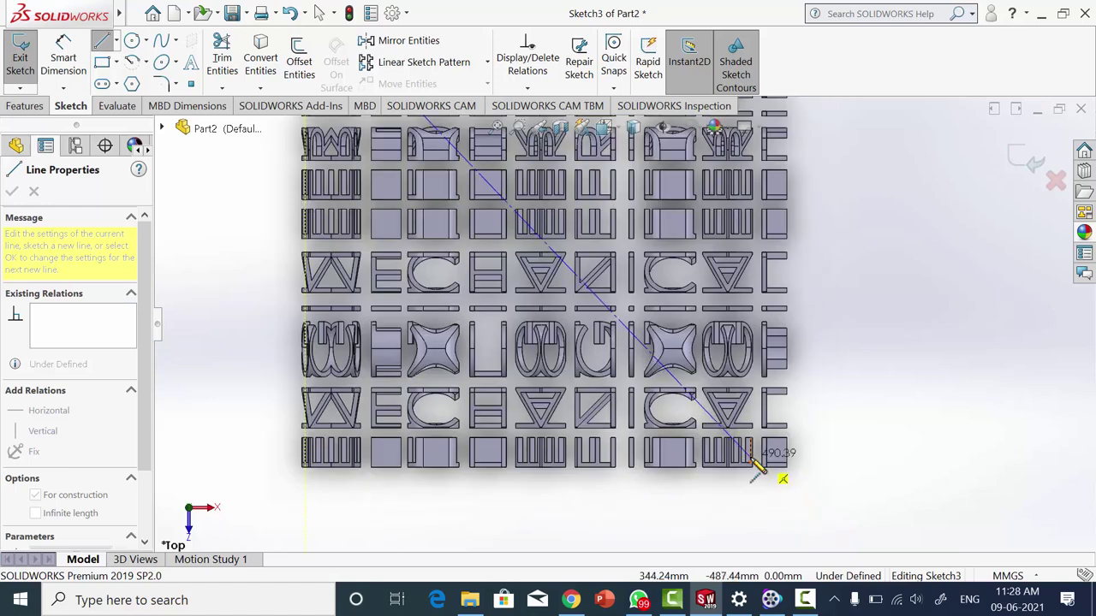
pyautogui.scroll(-1, 766, 452)
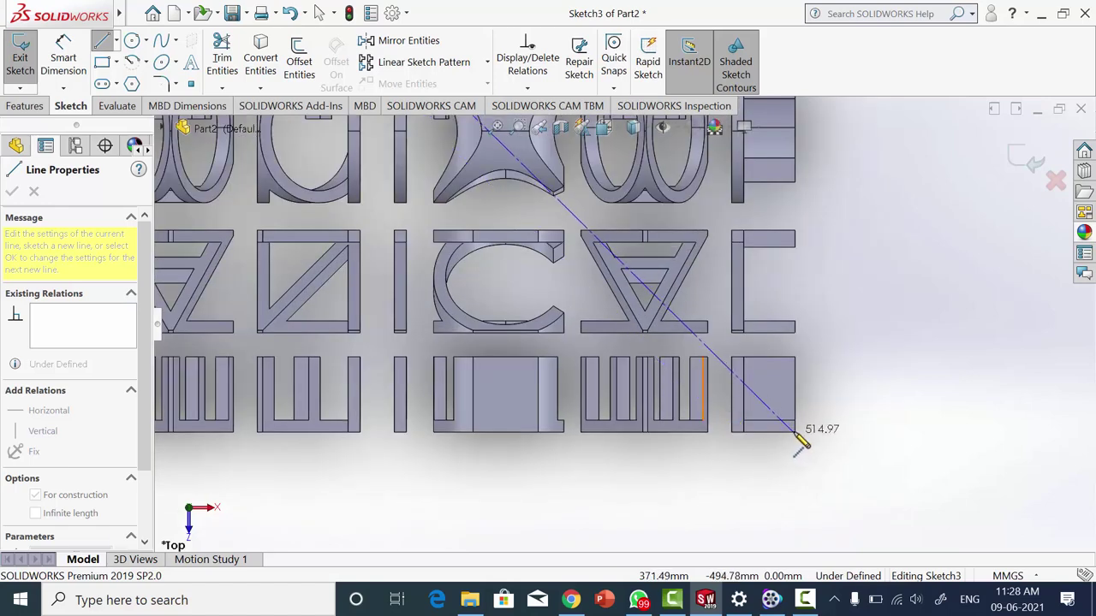
pyautogui.click(795, 434)
pyautogui.press('Escape')
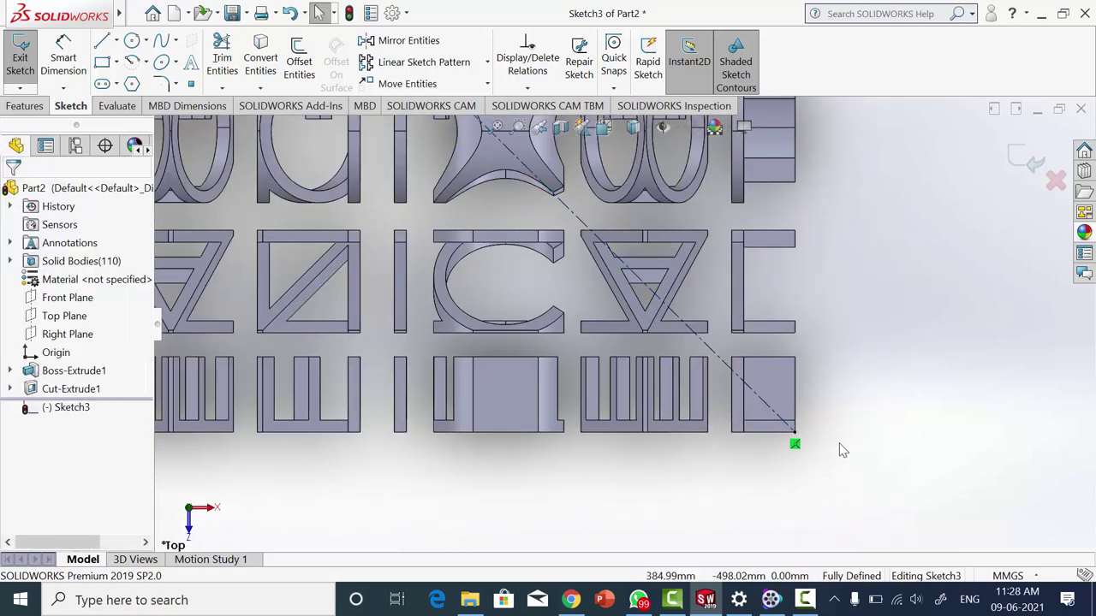
# Draw a diagonal line across the letter grid and begin a second one along its top
pyautogui.scroll(2, 839, 448)
pyautogui.scroll(2, 839, 447)
pyautogui.scroll(2, 711, 337)
pyautogui.scroll(-1, 646, 214)
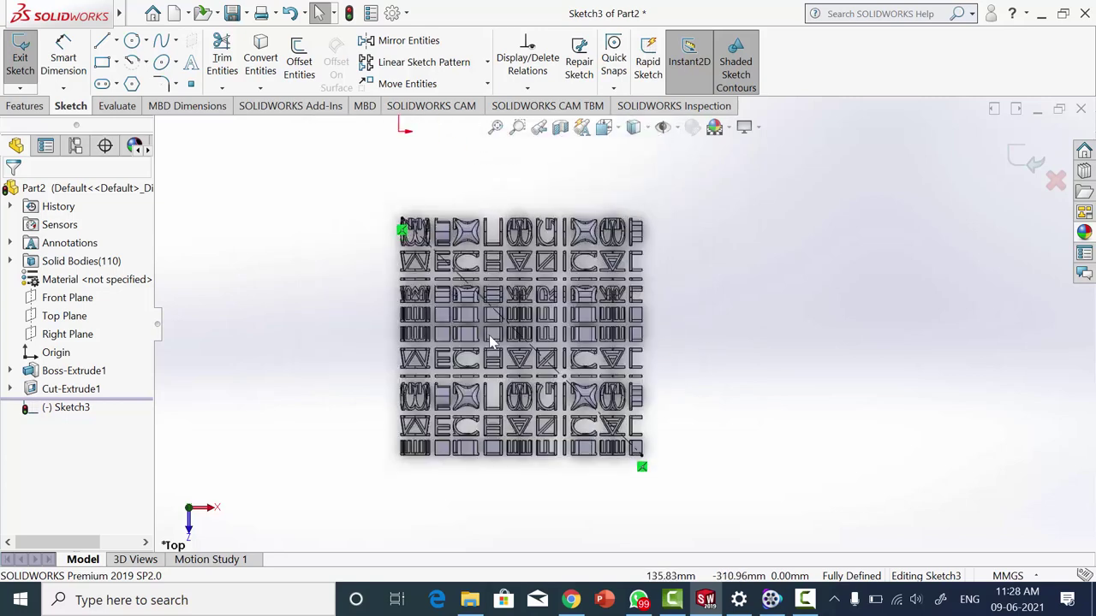
pyautogui.click(101, 40)
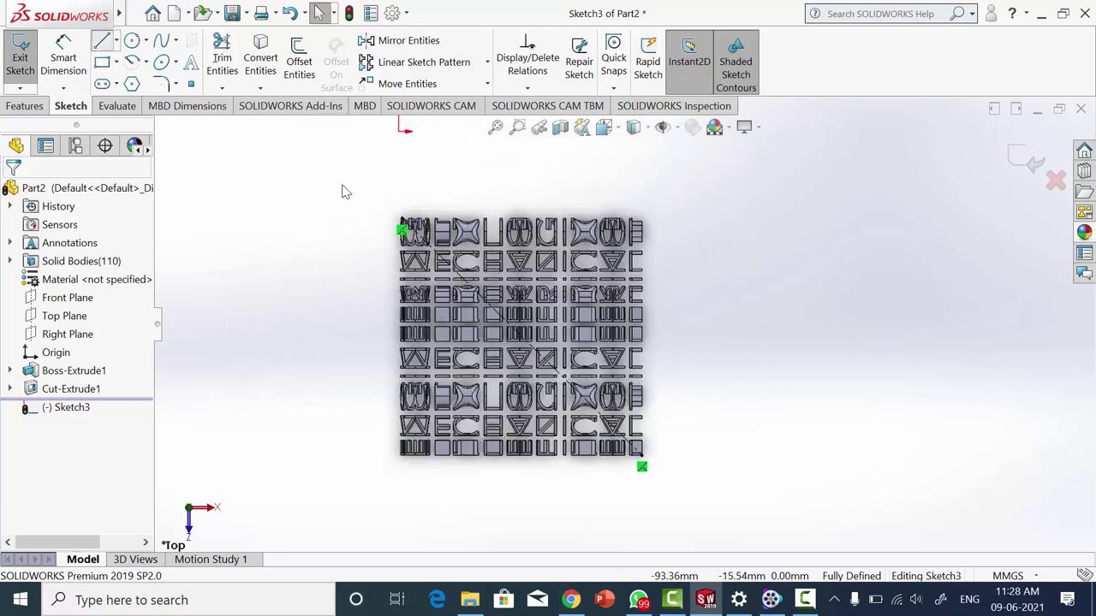
pyautogui.click(392, 244)
pyautogui.click(616, 470)
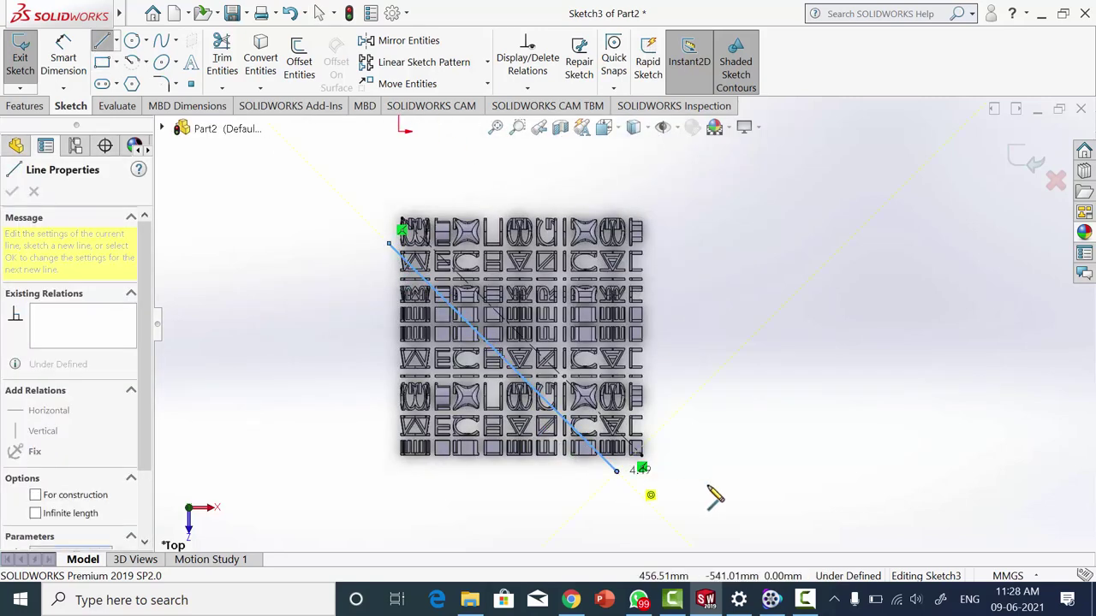
pyautogui.press('Escape')
pyautogui.press('Return')
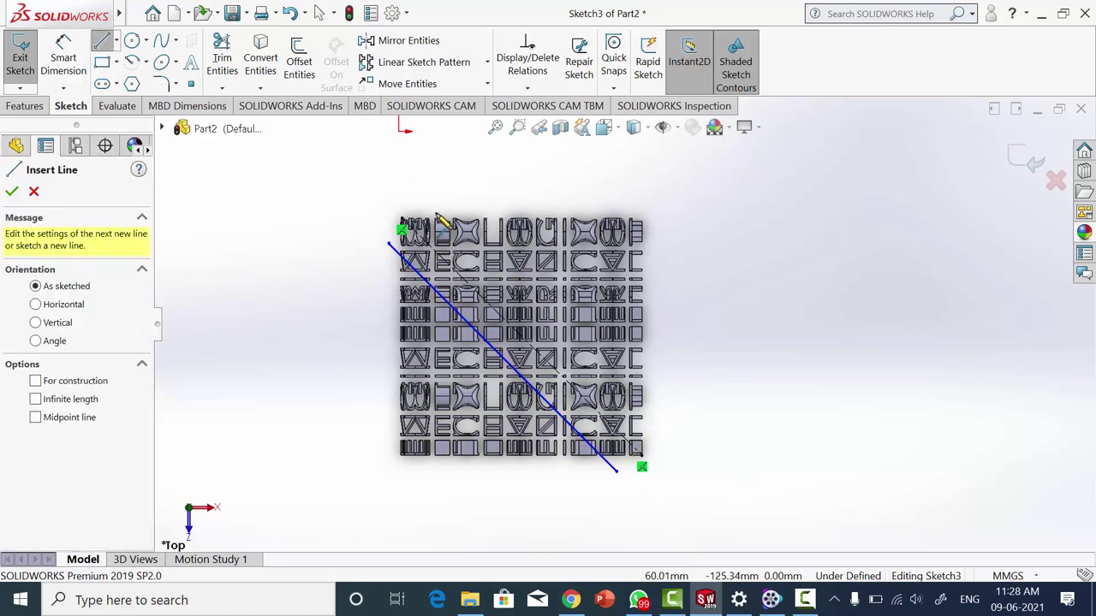
pyautogui.click(434, 206)
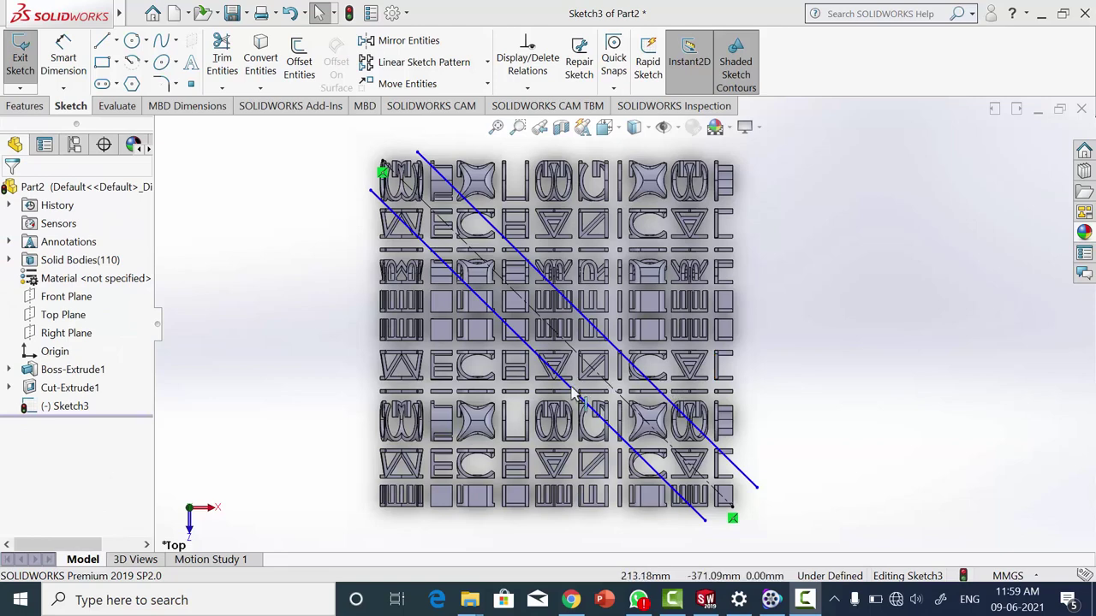
# Add a Parallel relation between the two diagonal lines and the centerline
pyautogui.click(580, 396)
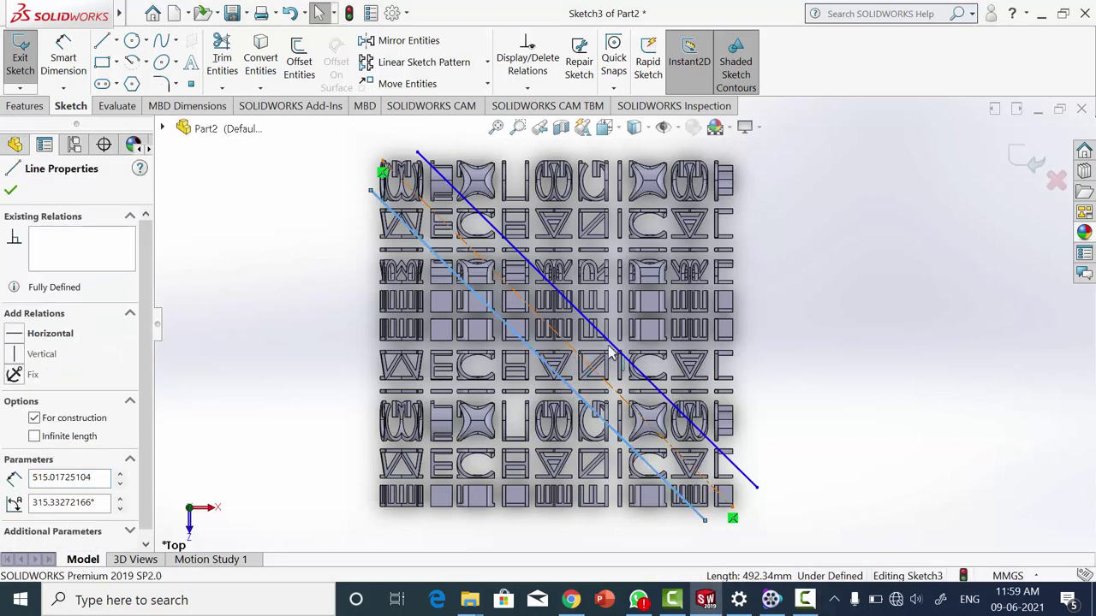
pyautogui.keyDown('ctrl'); pyautogui.click(599, 333); pyautogui.keyUp('ctrl')
pyautogui.keyDown('ctrl'); pyautogui.click(565, 336); pyautogui.keyUp('ctrl')
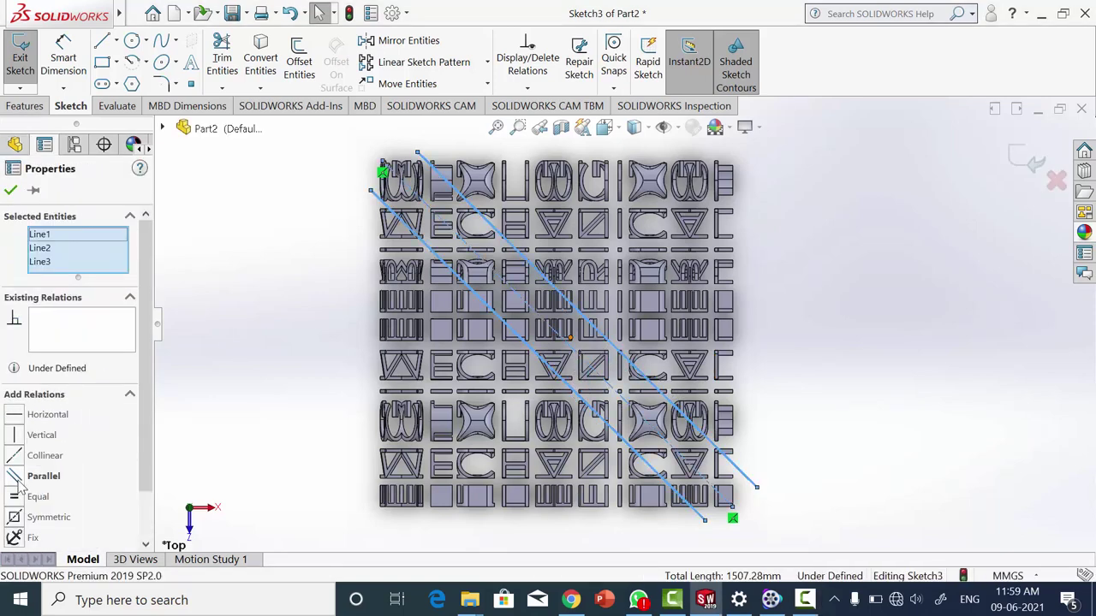
pyautogui.click(17, 477)
pyautogui.click(10, 191)
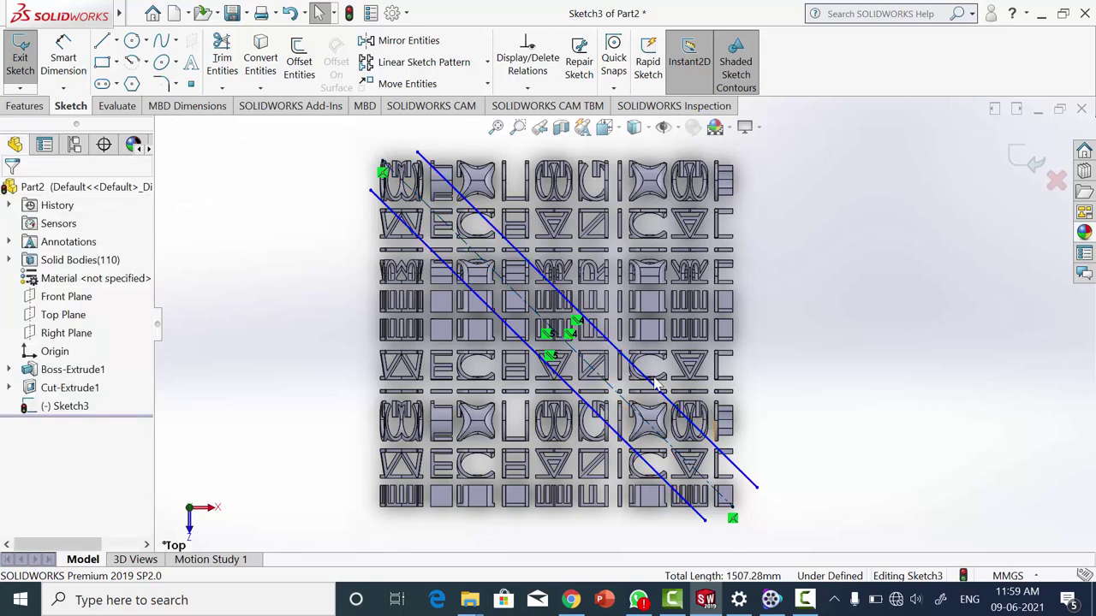
# Drag the diagonal lines onto either side of the centerline; upper line 499.93 mm at 315.33°
pyautogui.scroll(-1, 651, 377)
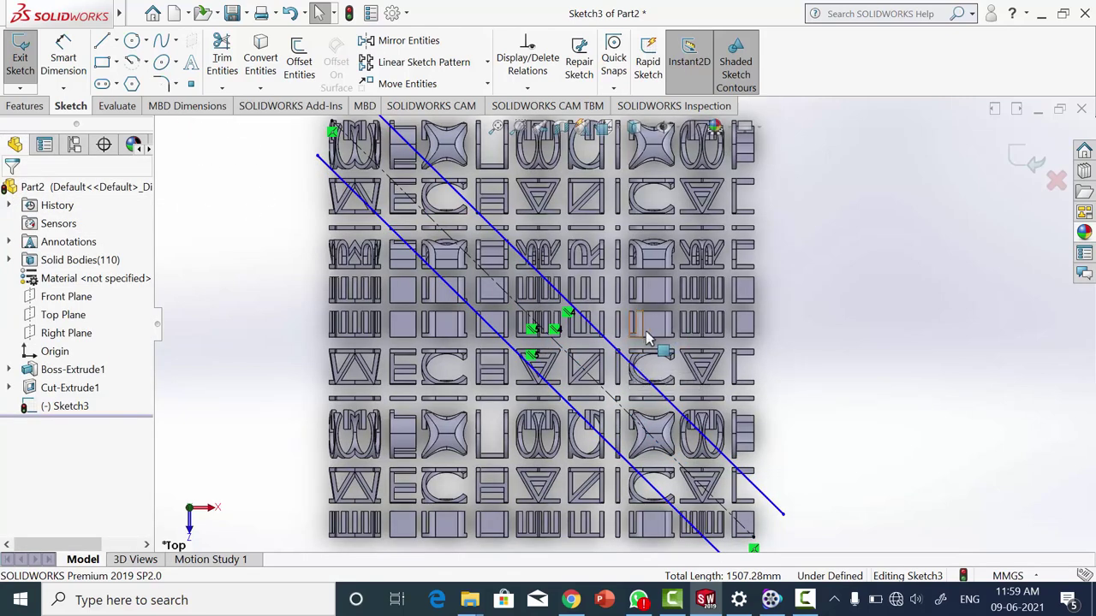
pyautogui.click(566, 404)
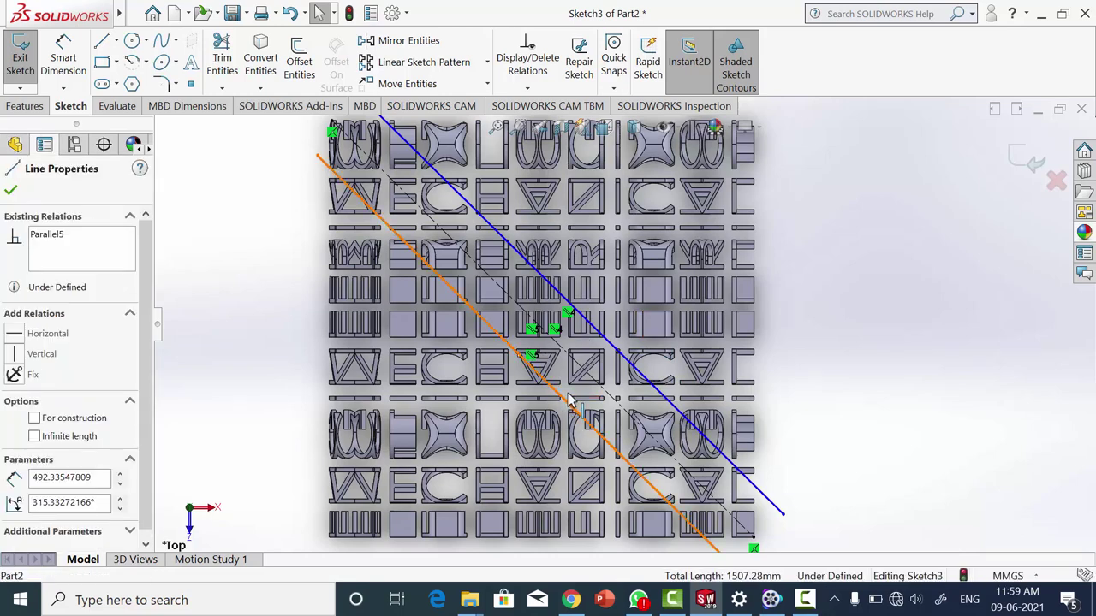
pyautogui.moveTo(576, 394); pyautogui.dragTo(548, 389)
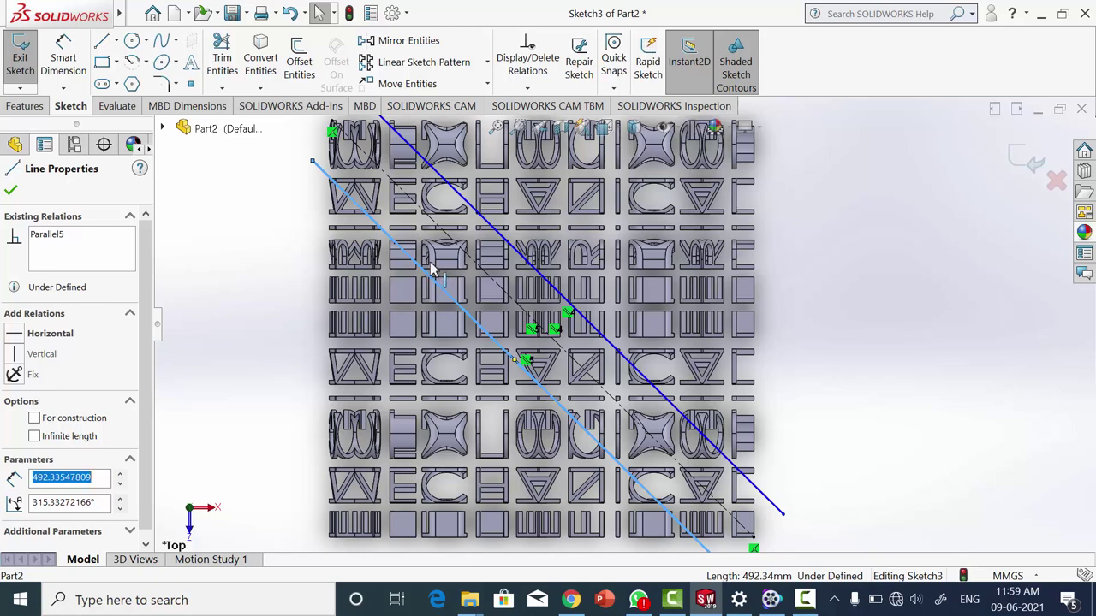
pyautogui.click(422, 273)
pyautogui.moveTo(430, 261); pyautogui.dragTo(416, 252)
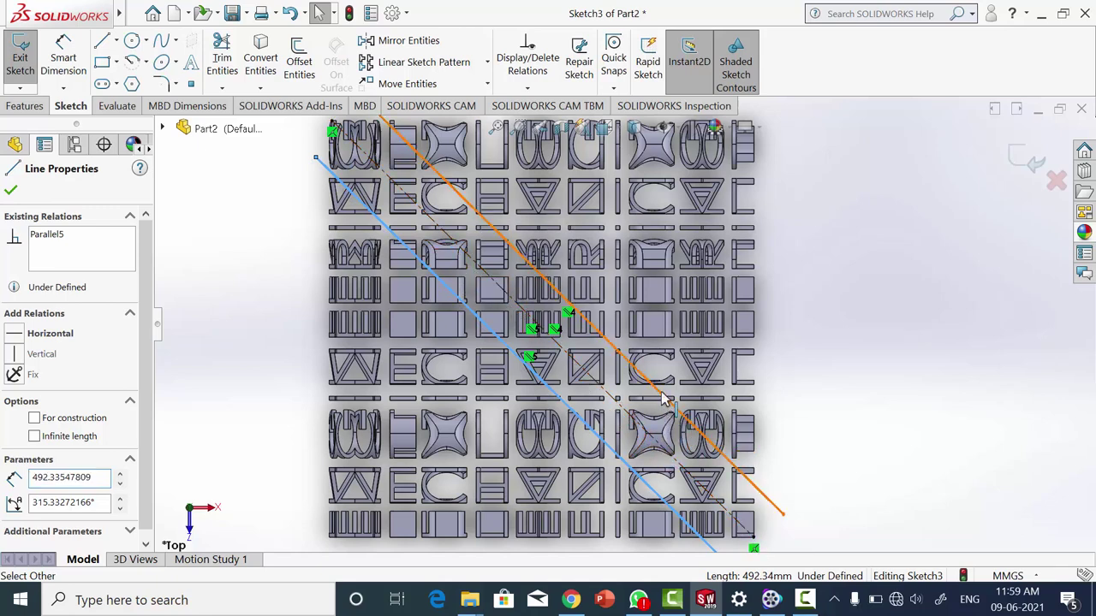
pyautogui.moveTo(670, 396); pyautogui.dragTo(665, 396)
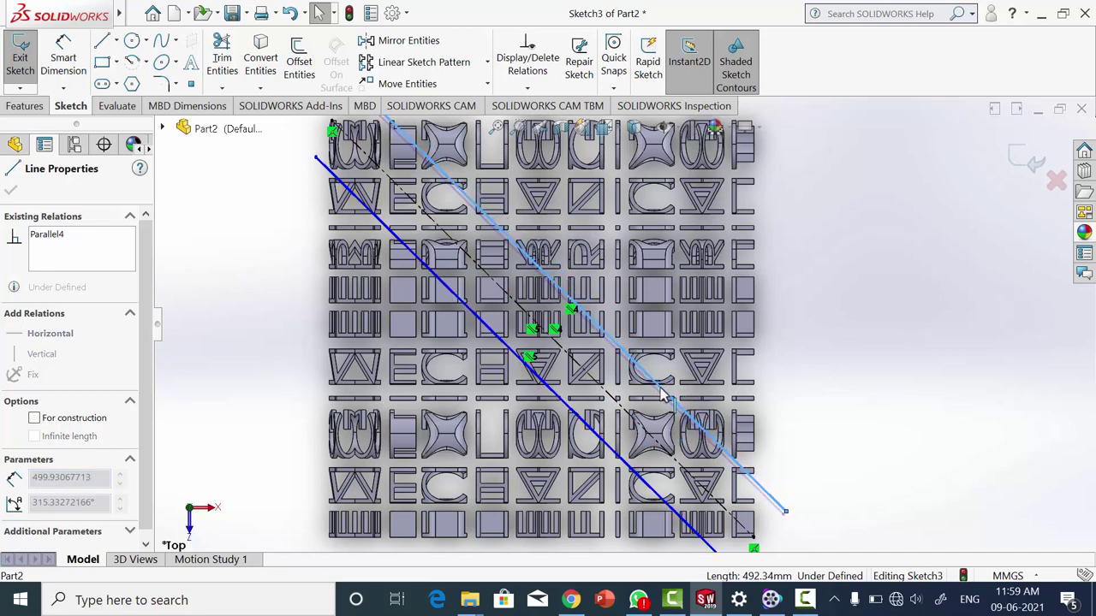
pyautogui.click(663, 395)
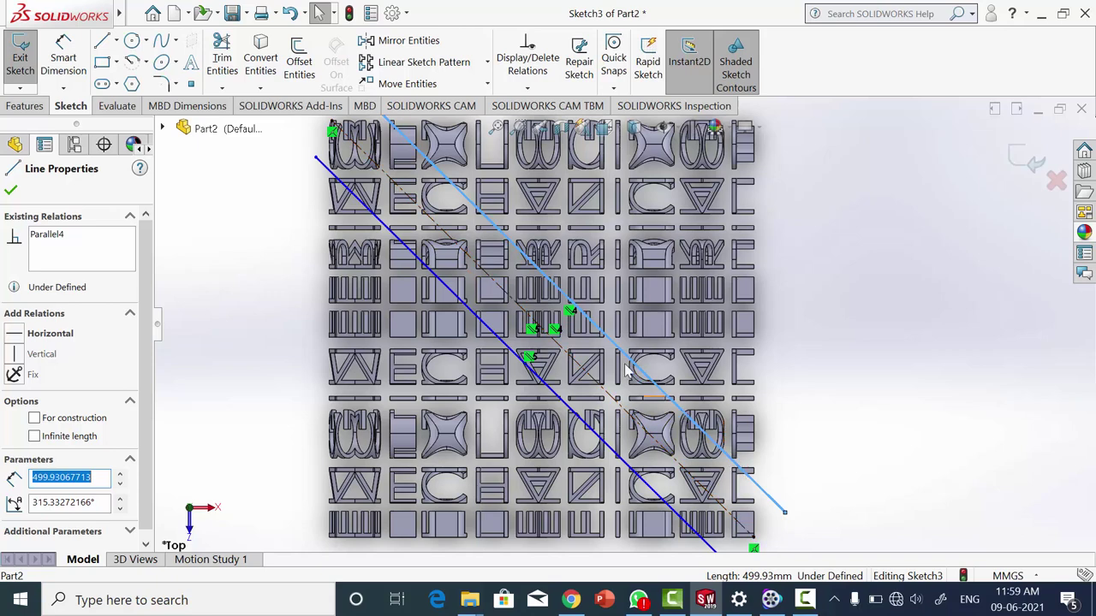
pyautogui.scroll(2, 422, 242)
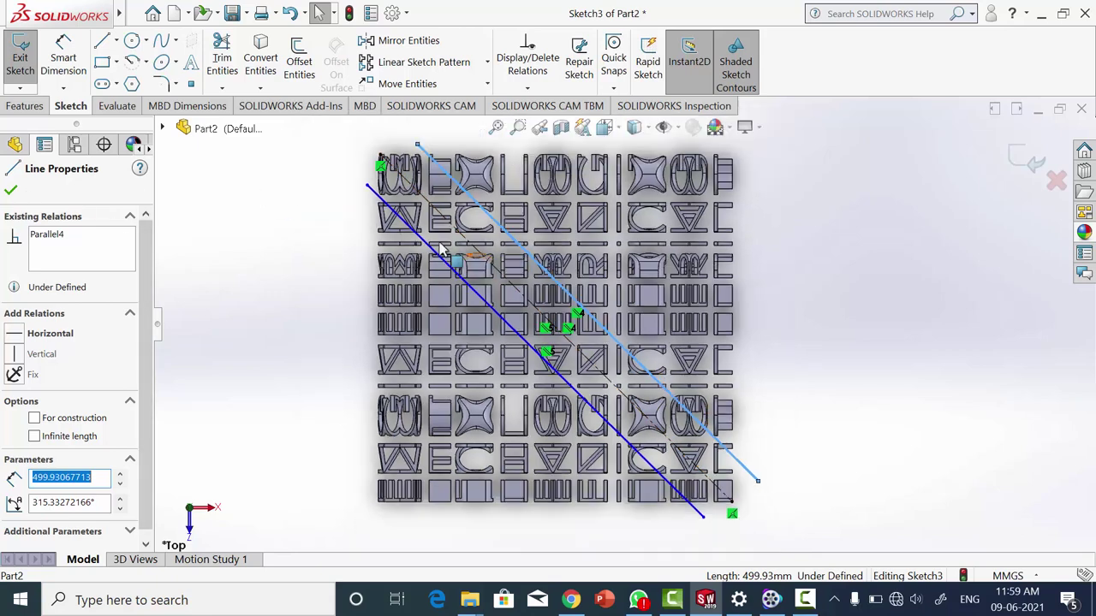
# Close a lower-left triangle against the lower diagonal line with two straight edges
pyautogui.press('l')
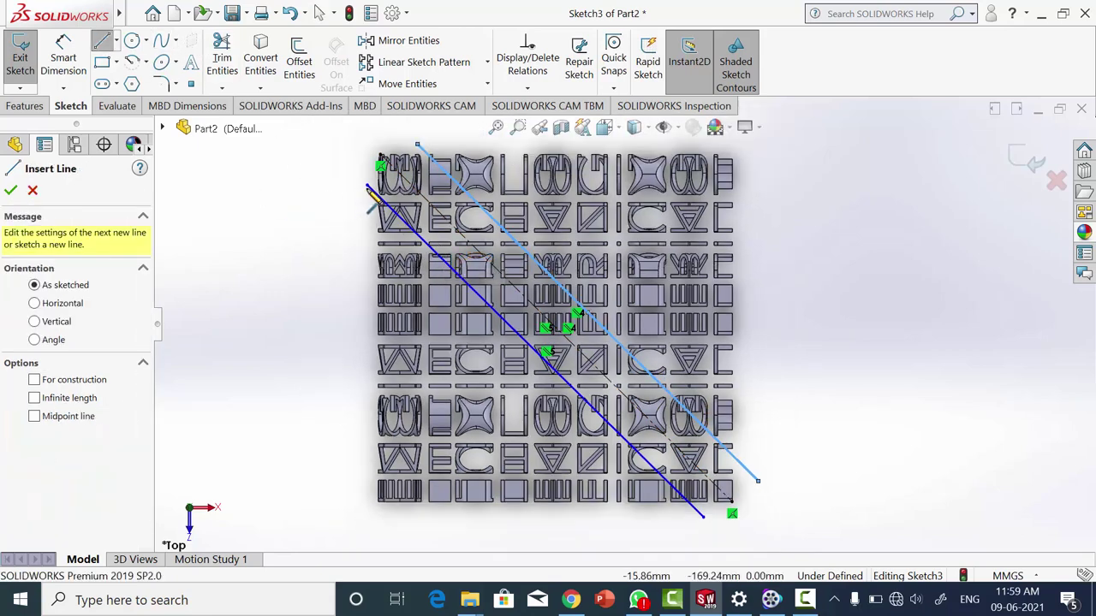
pyautogui.click(368, 185)
pyautogui.click(368, 527)
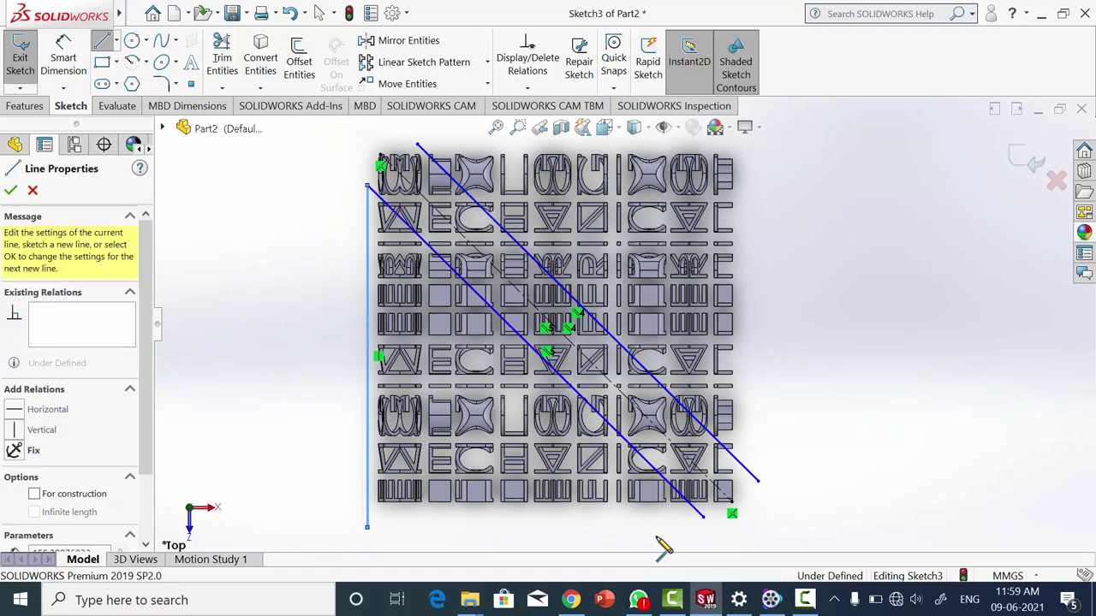
pyautogui.click(702, 517)
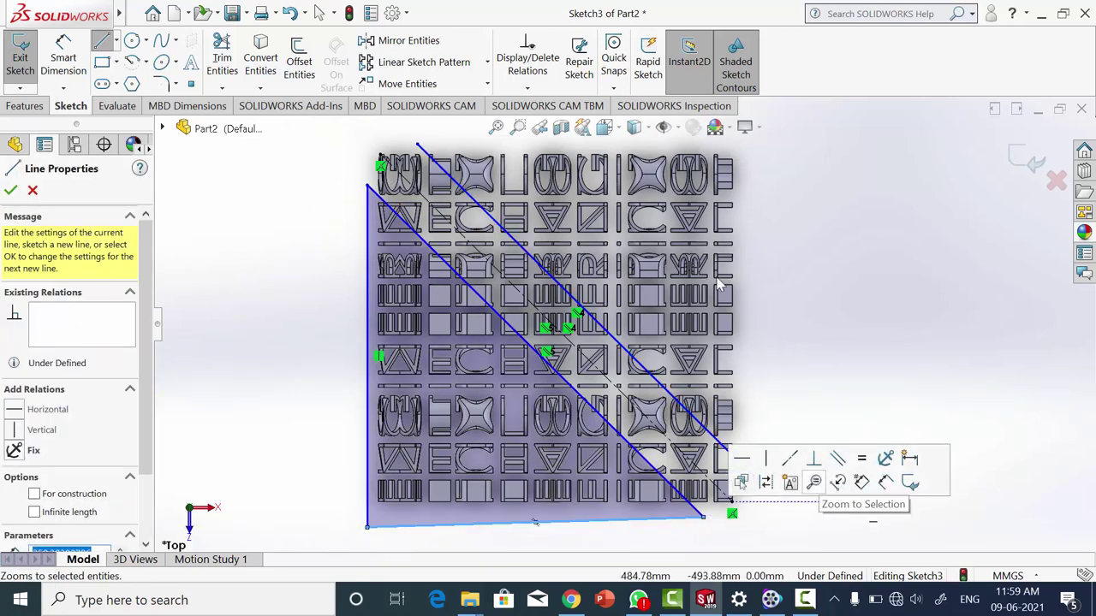
# Close the upper-right region against the upper diagonal line with two edges
pyautogui.click(417, 143)
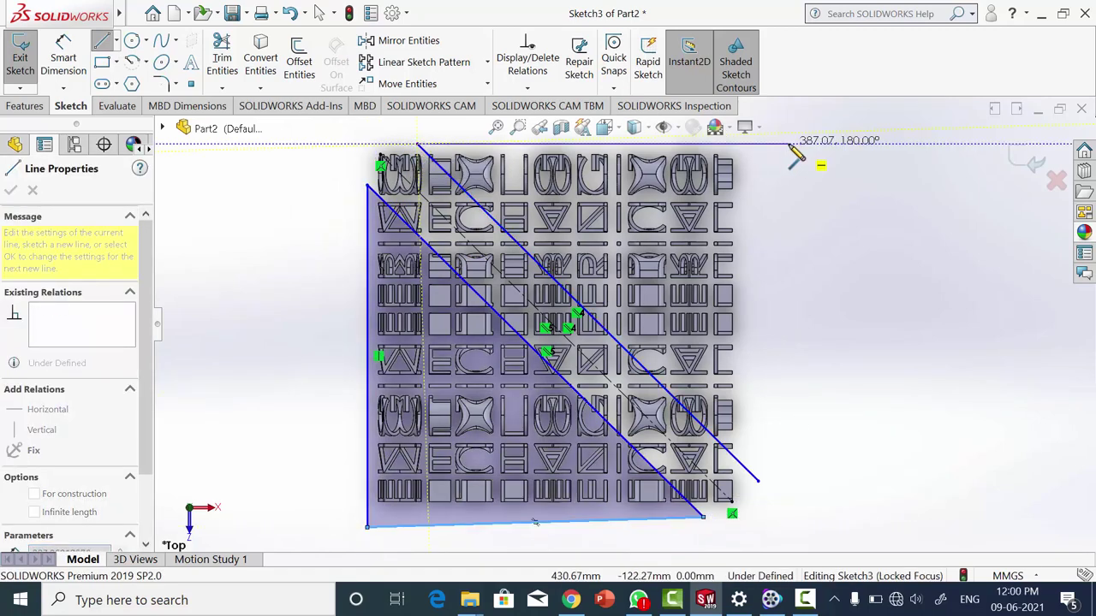
pyautogui.click(789, 143)
pyautogui.click(759, 481)
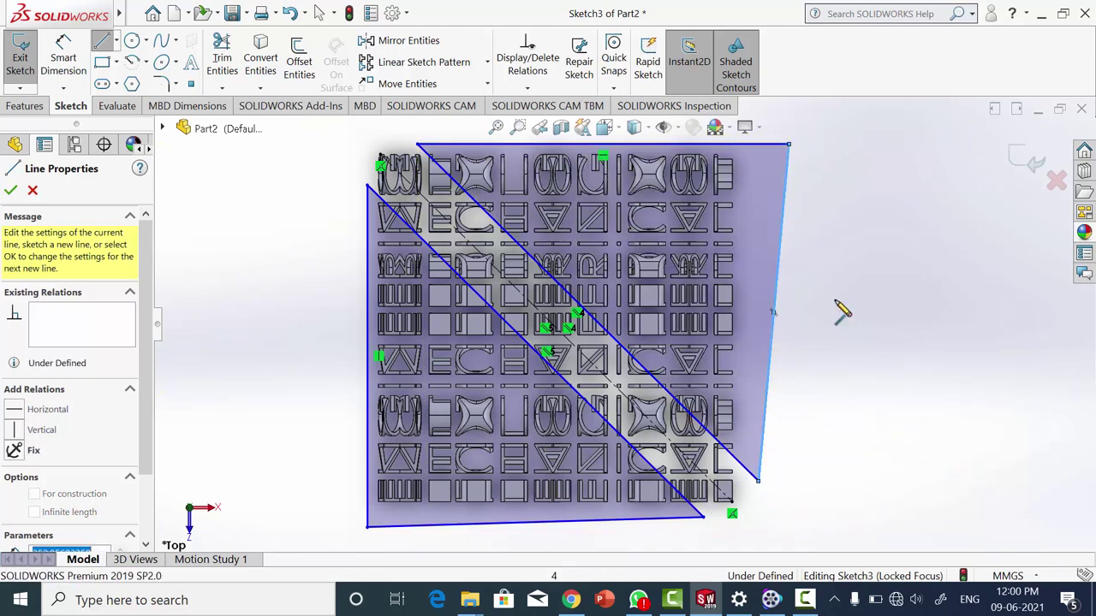
pyautogui.press('Escape')
pyautogui.click(34, 105)
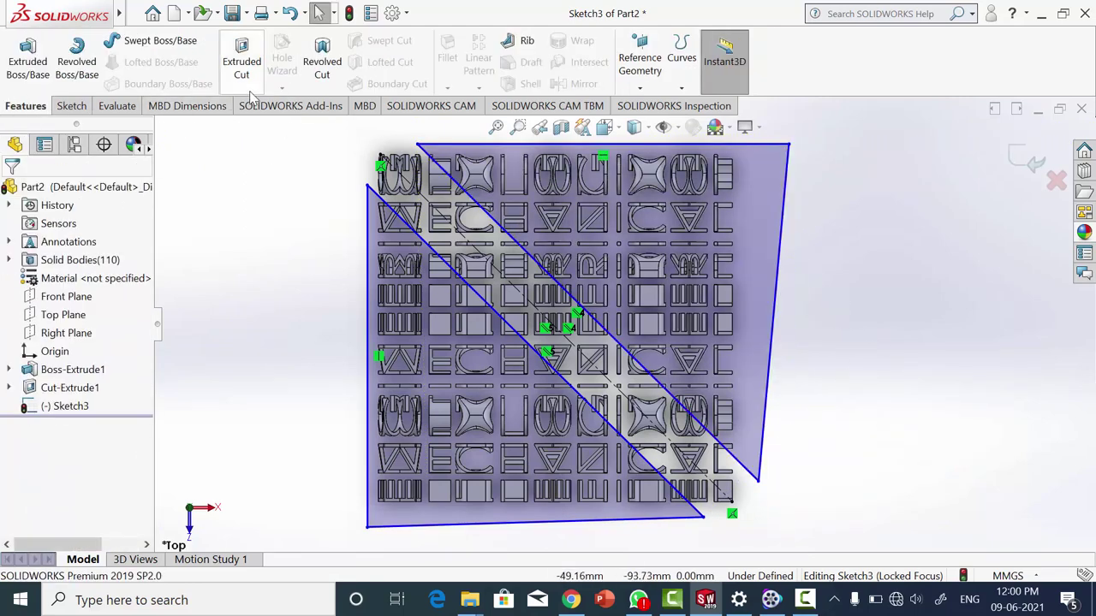
# Extruded-cut the outer regions 74 mm and 238 mm in Direction 2, keeping all bodies
pyautogui.click(241, 60)
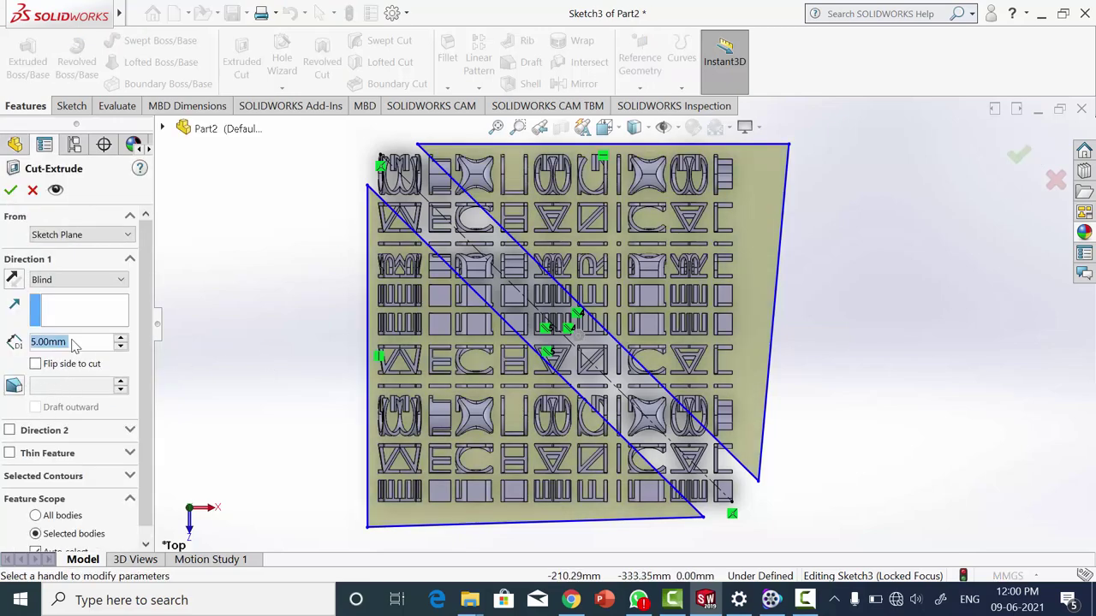
pyautogui.moveTo(575, 276)
pyautogui.mouseDown(button='middle')
pyautogui.moveTo(625, 190)
pyautogui.moveTo(667, 343)
pyautogui.mouseUp(button='middle')
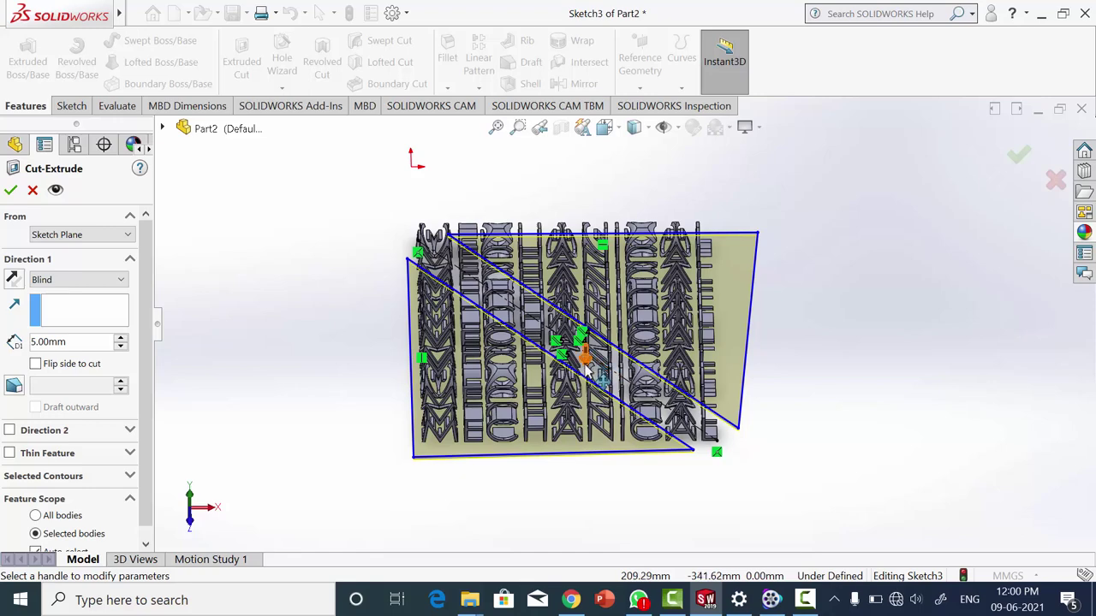
pyautogui.moveTo(587, 370); pyautogui.dragTo(586, 399)
pyautogui.click(9, 430)
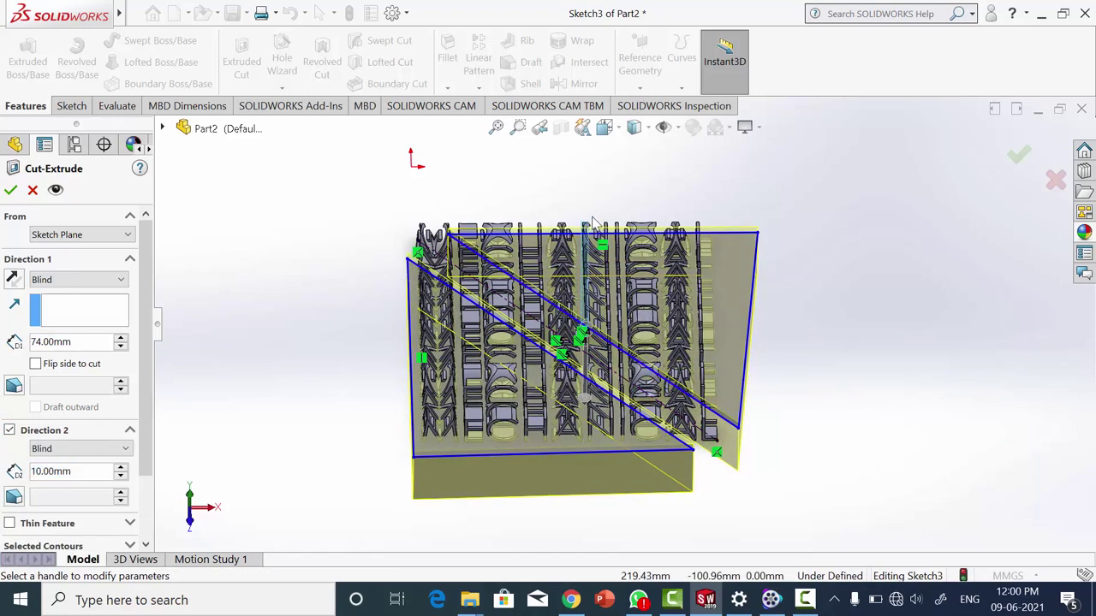
pyautogui.moveTo(591, 233)
pyautogui.mouseDown()
pyautogui.moveTo(589, 330)
pyautogui.moveTo(587, 195)
pyautogui.mouseUp()
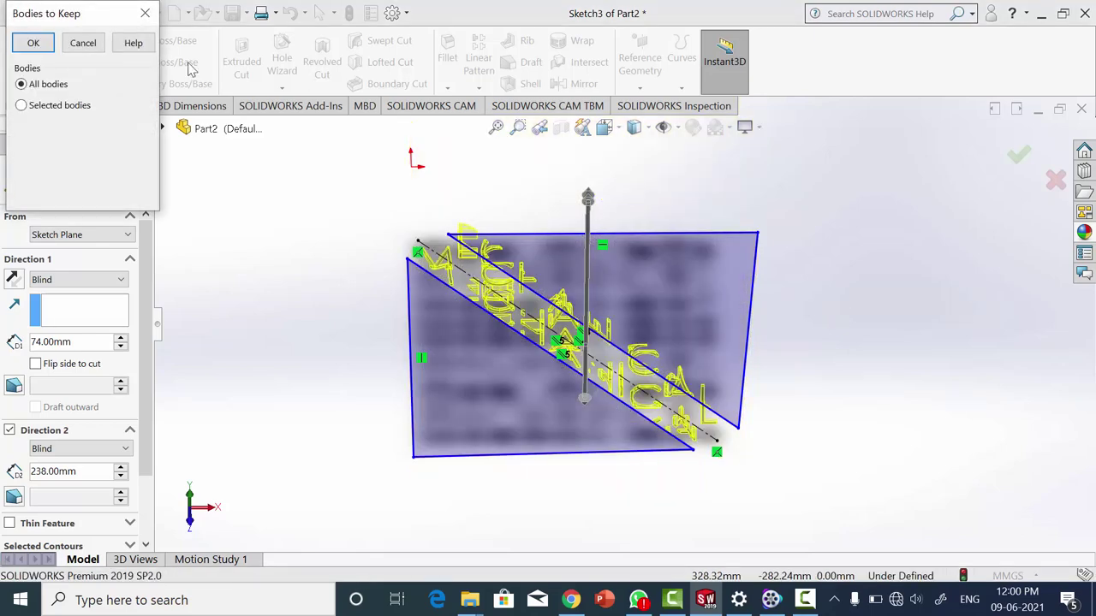
pyautogui.click(34, 43)
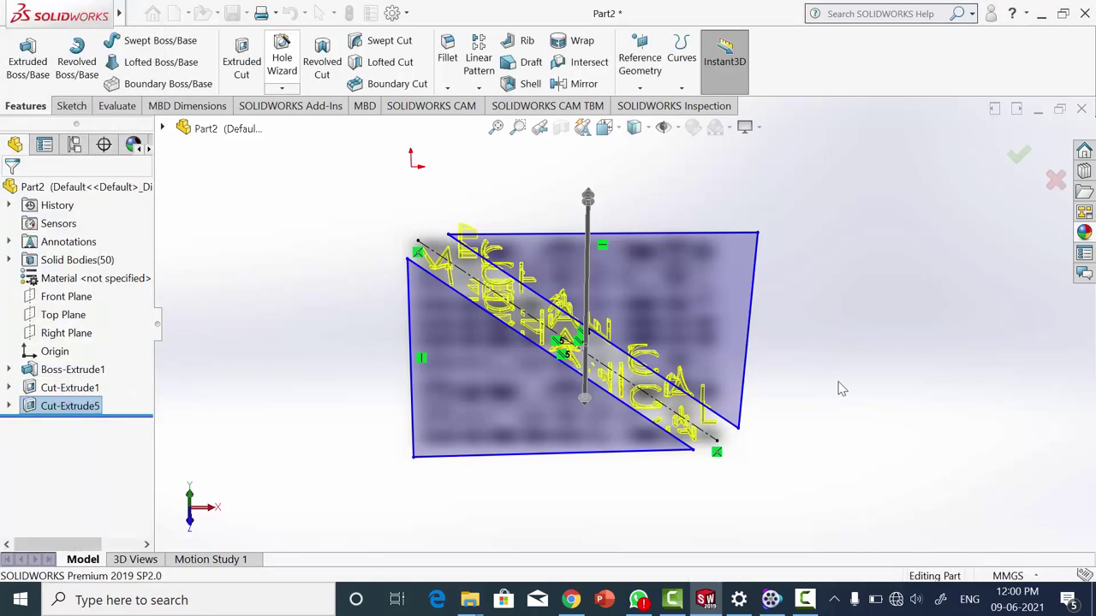
pyautogui.moveTo(825, 336)
pyautogui.mouseDown(button='middle')
pyautogui.moveTo(795, 398)
pyautogui.moveTo(825, 376)
pyautogui.moveTo(836, 321)
pyautogui.moveTo(804, 354)
pyautogui.mouseUp(button='middle')
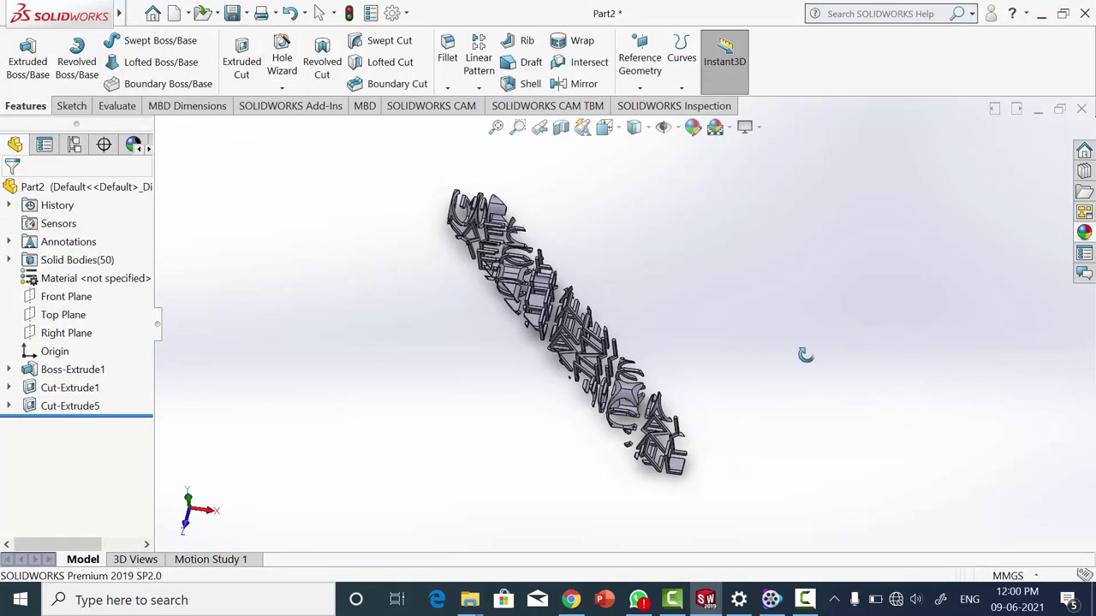
# Start a new sketch on the Top Plane, view it from above, and pick Corner Rectangle
pyautogui.click(63, 314)
pyautogui.click(101, 298)
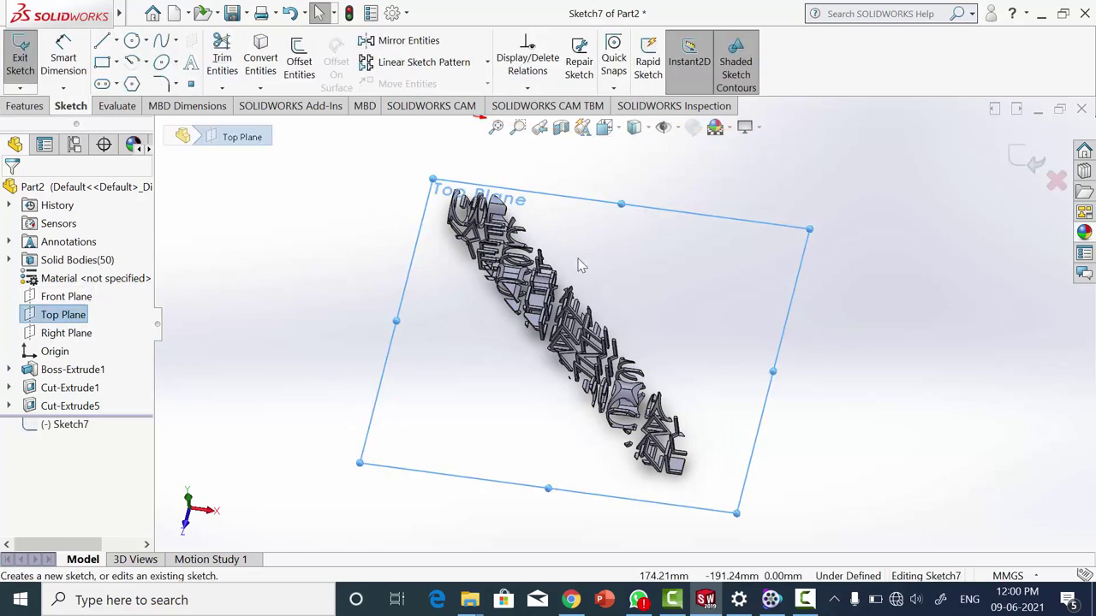
pyautogui.hotkey('ctrl', '8')
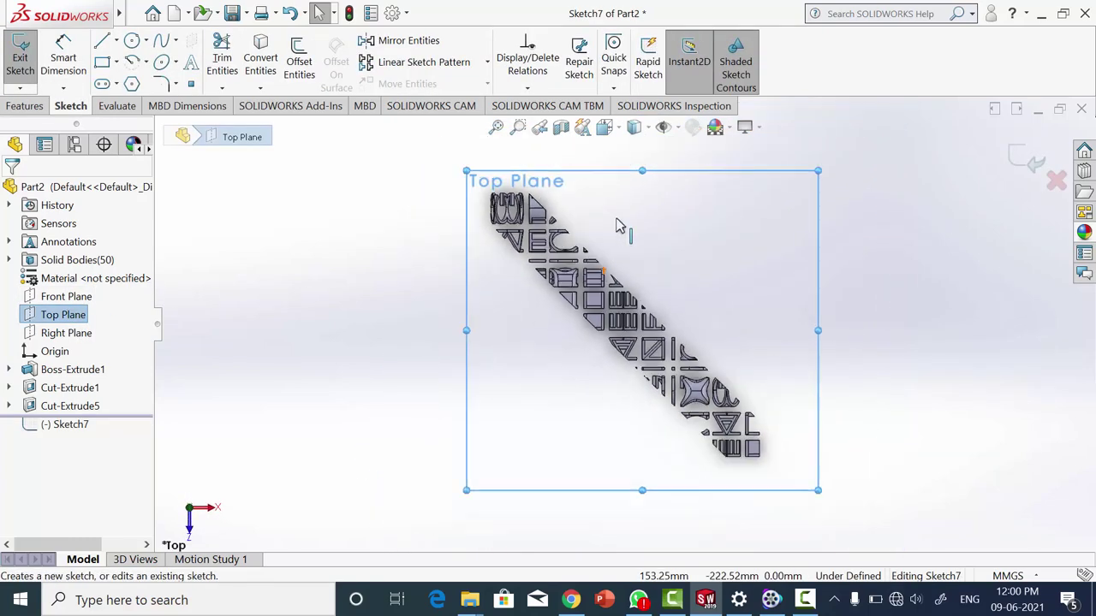
pyautogui.scroll(-3, 616, 205)
pyautogui.click(102, 62)
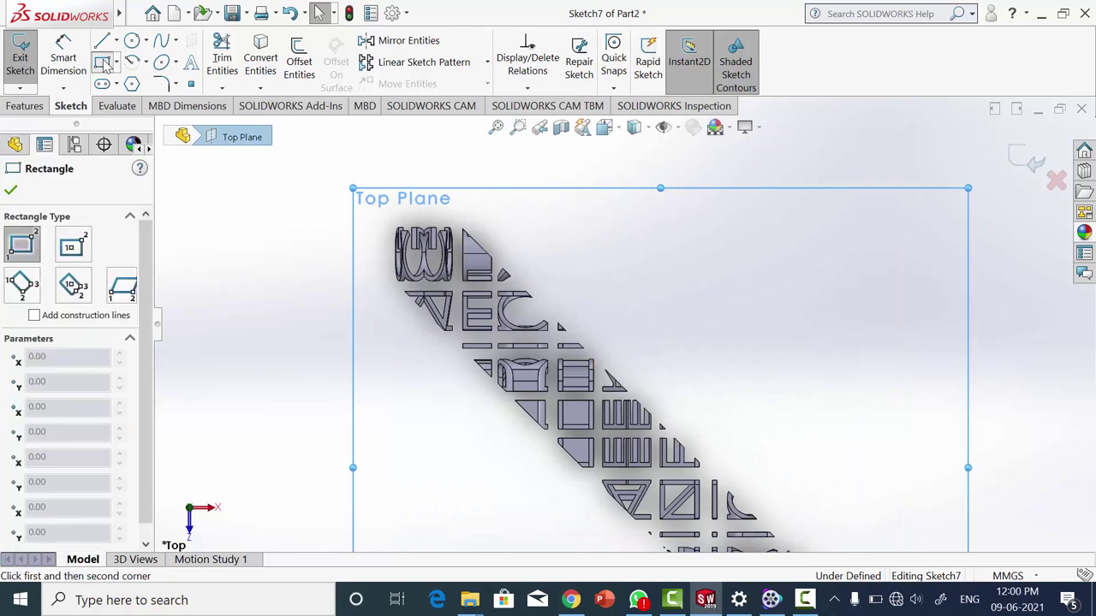
pyautogui.scroll(-3, 459, 280)
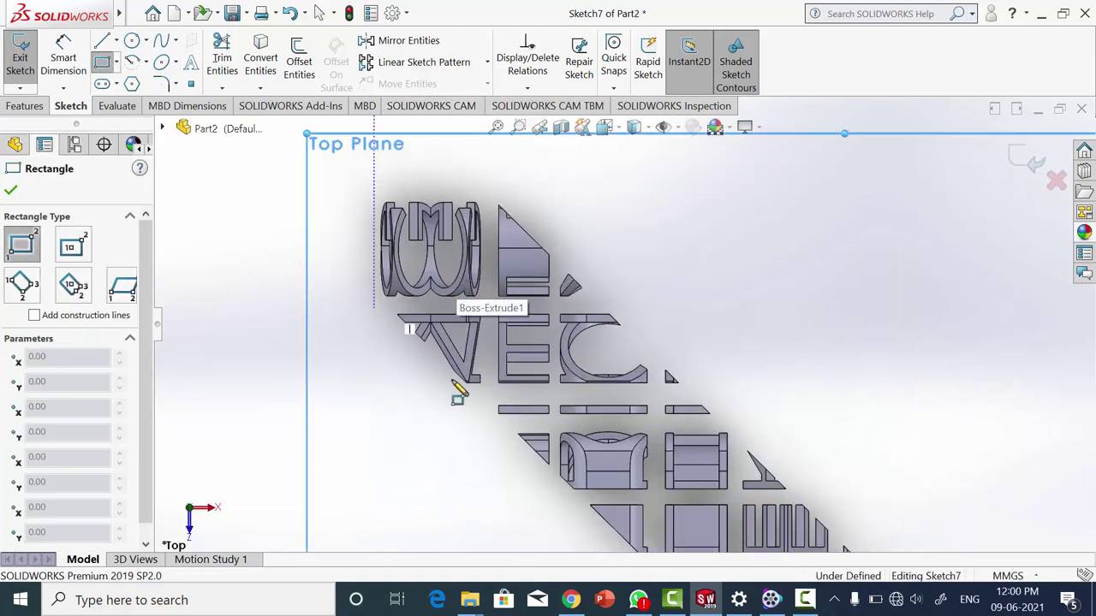
# Box the V-shaped, upper triangular, C-shaped, small triangle and thin bar pieces with rectangles
pyautogui.click(374, 309)
pyautogui.click(484, 407)
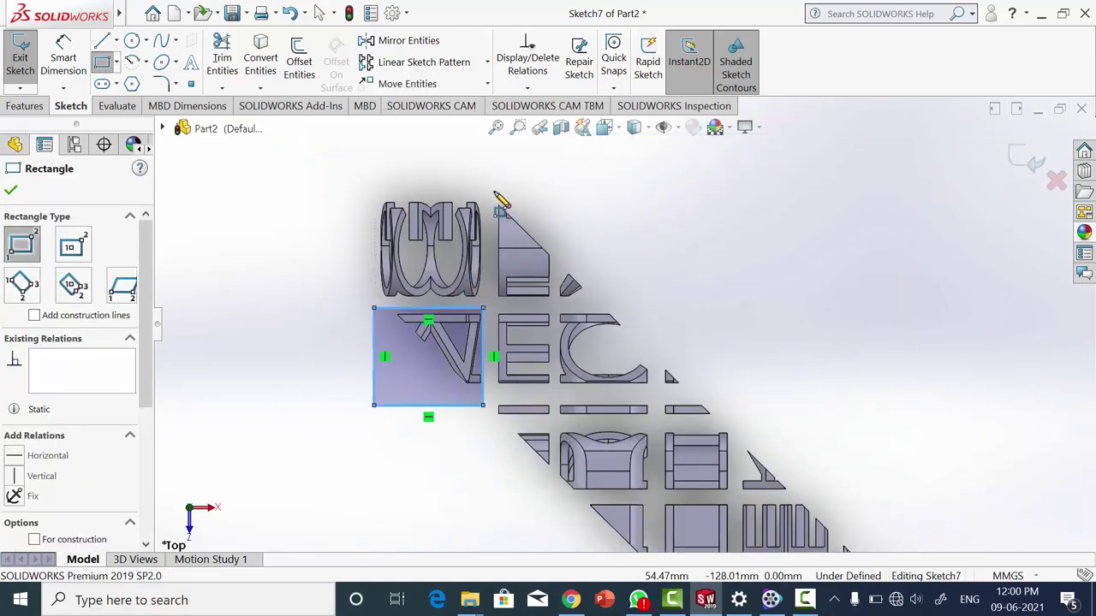
pyautogui.click(491, 192)
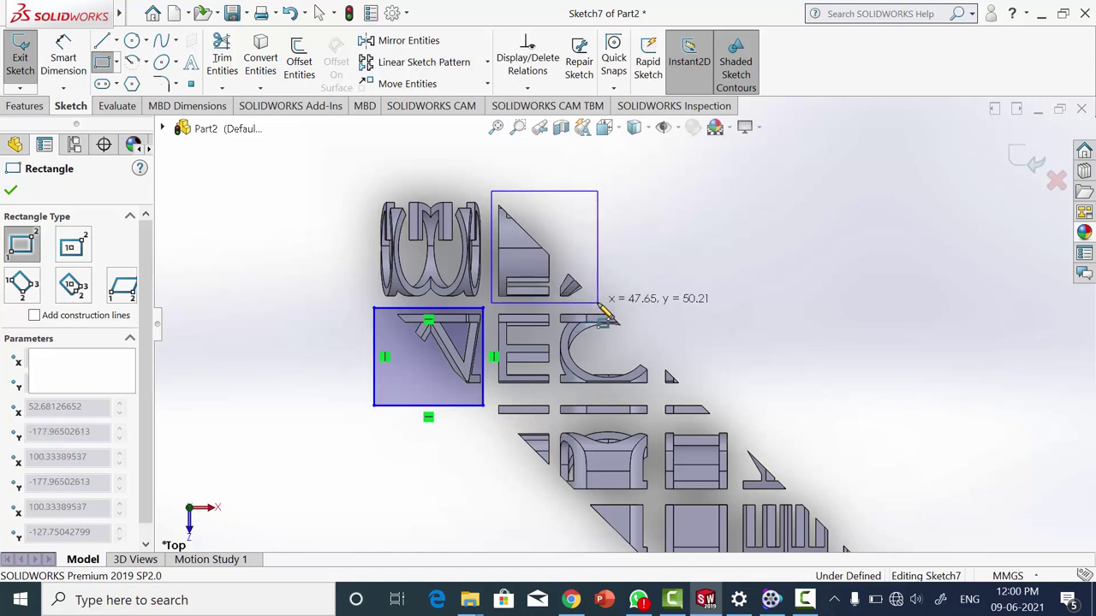
pyautogui.click(598, 302)
pyautogui.click(555, 308)
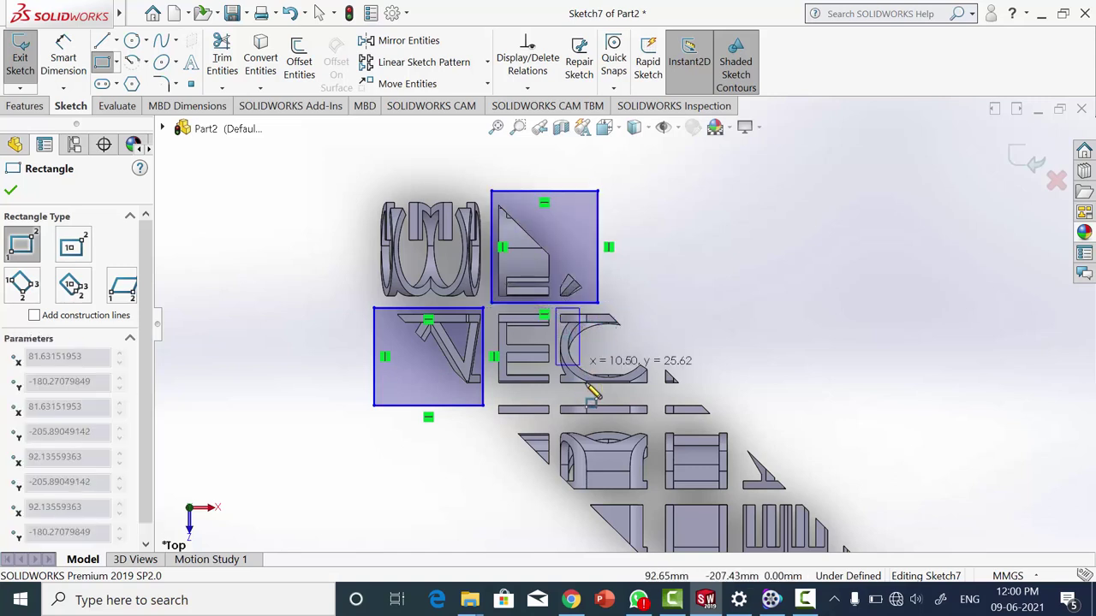
pyautogui.click(727, 391)
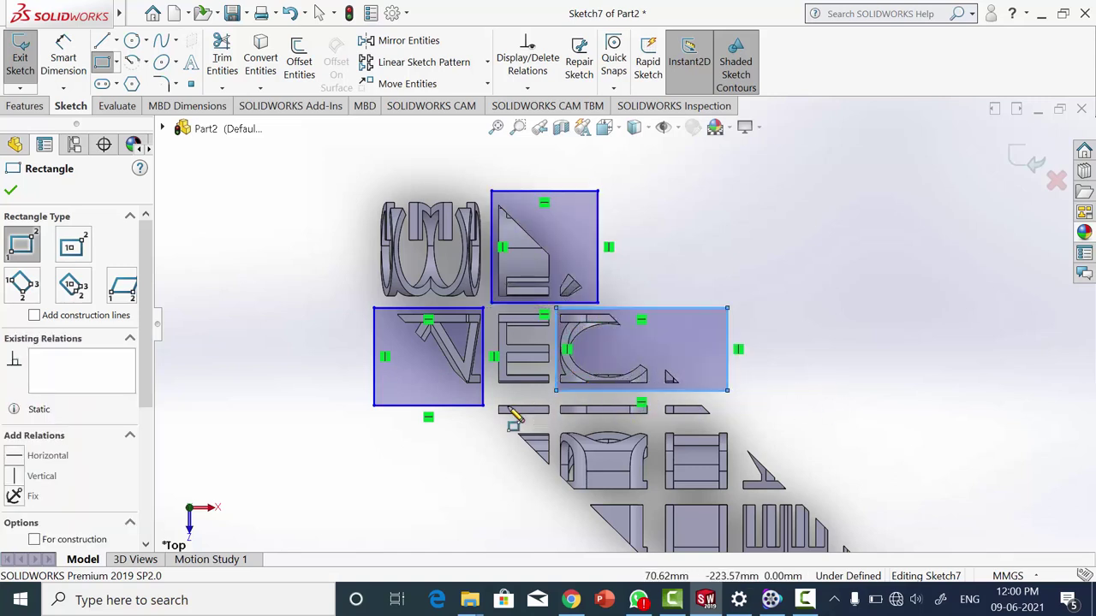
pyautogui.click(490, 397)
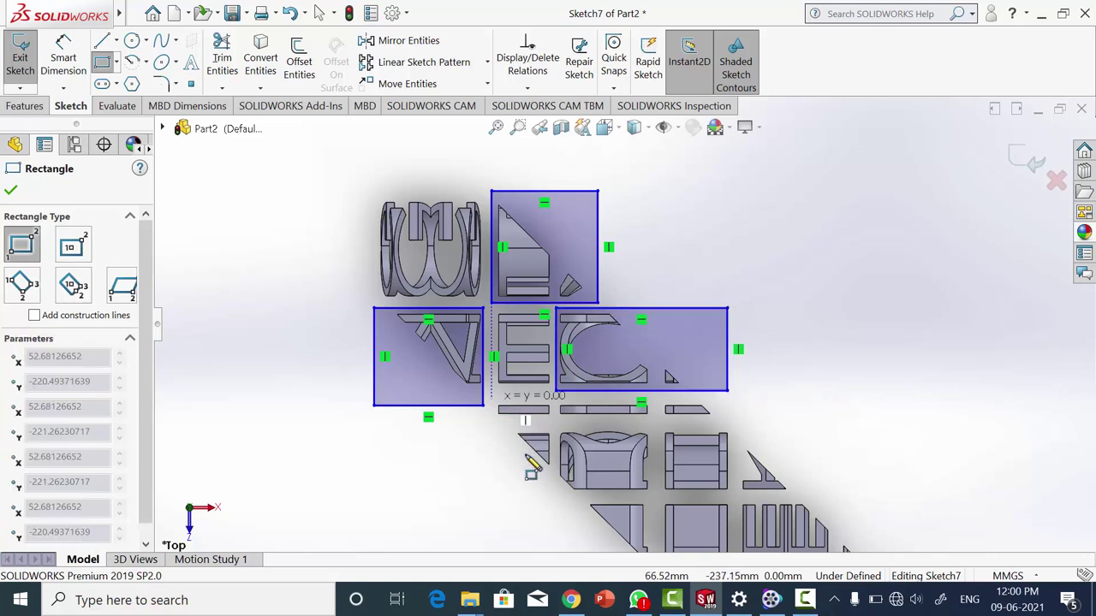
pyautogui.click(557, 495)
pyautogui.click(662, 397)
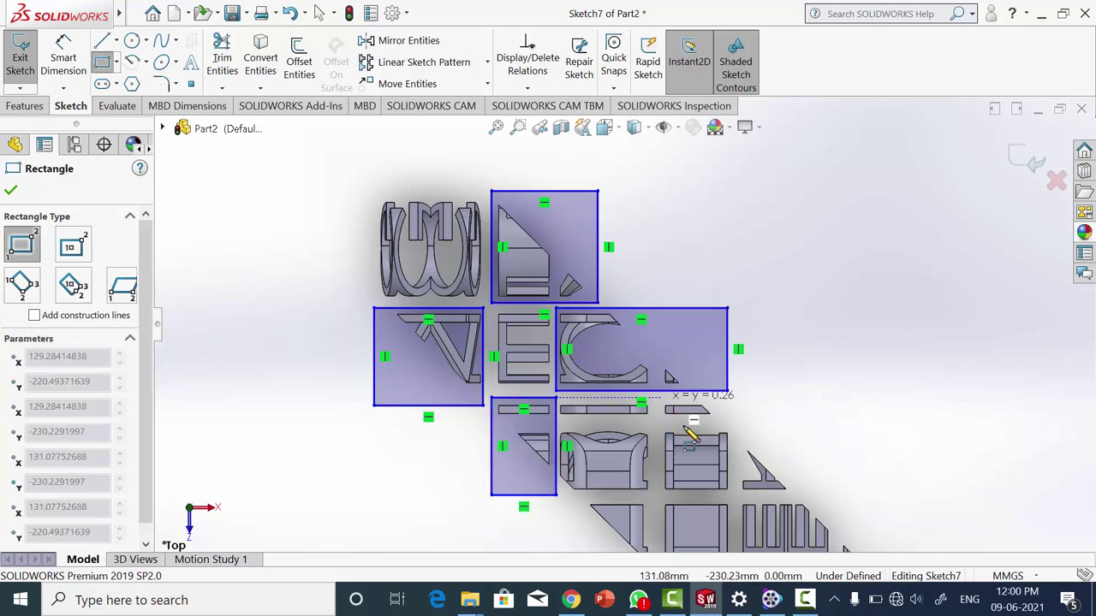
pyautogui.click(732, 421)
# Draw rectangles around the lower triangular piece and the slanted piece
pyautogui.scroll(3, 782, 440)
pyautogui.scroll(-1, 697, 440)
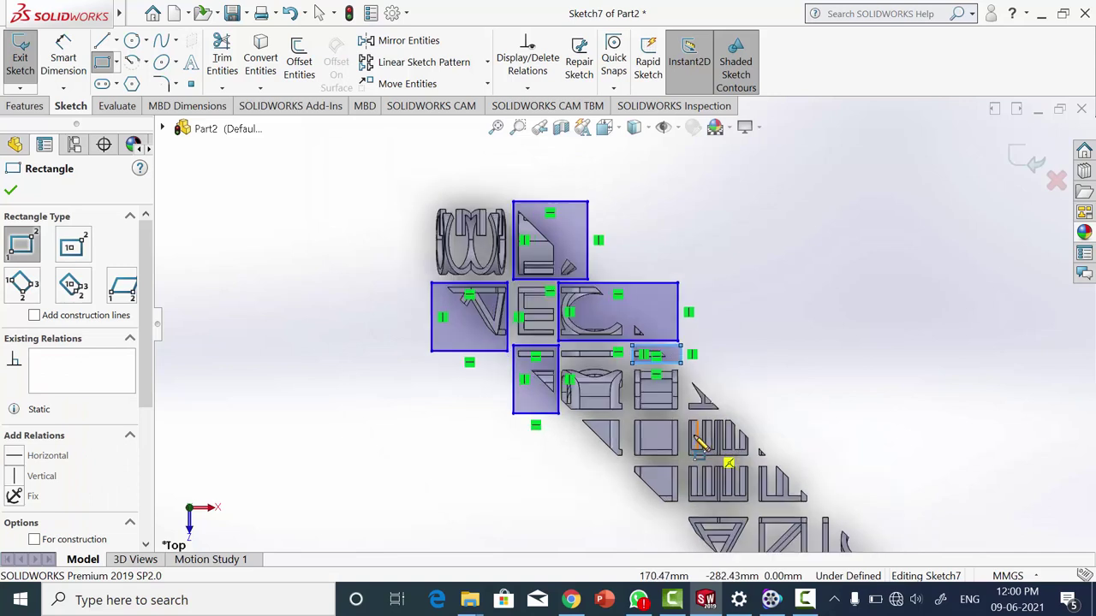
pyautogui.scroll(-2, 697, 440)
pyautogui.click(512, 390)
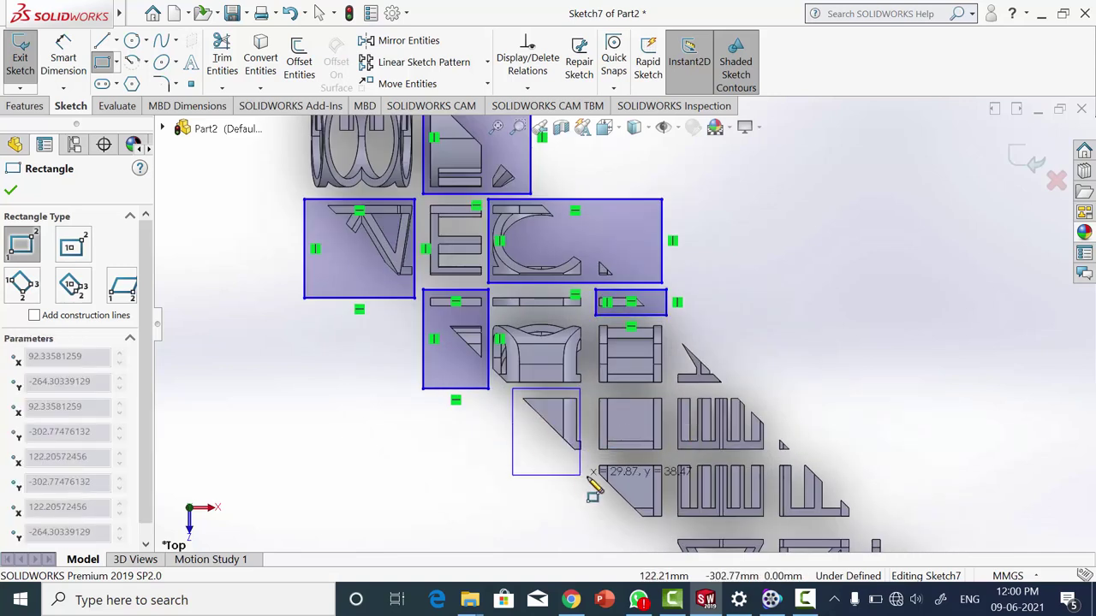
pyautogui.click(587, 477)
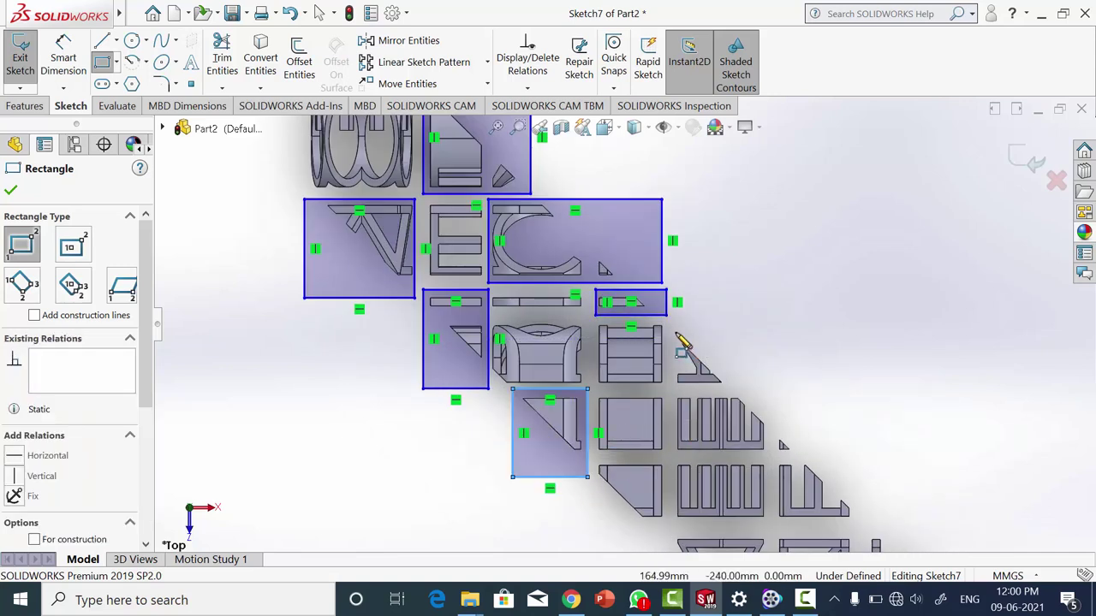
pyautogui.click(675, 329)
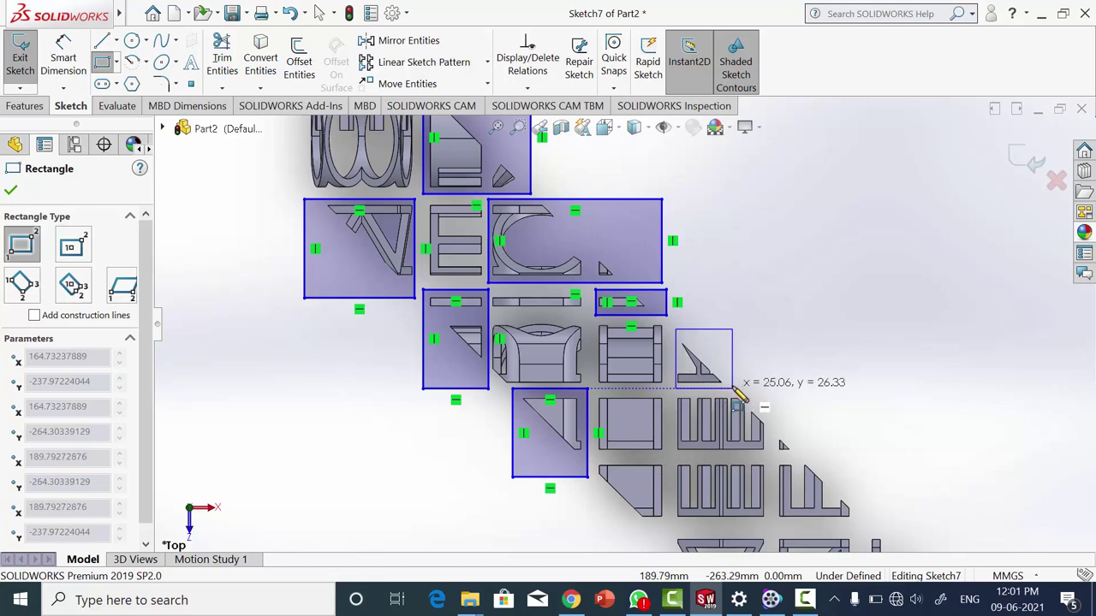
pyautogui.click(732, 387)
# Enclose the next triangular piece, the comb-shaped piece and the L-shaped piece in rectangles
pyautogui.scroll(3, 732, 387)
pyautogui.scroll(-2, 599, 377)
pyautogui.scroll(-2, 565, 373)
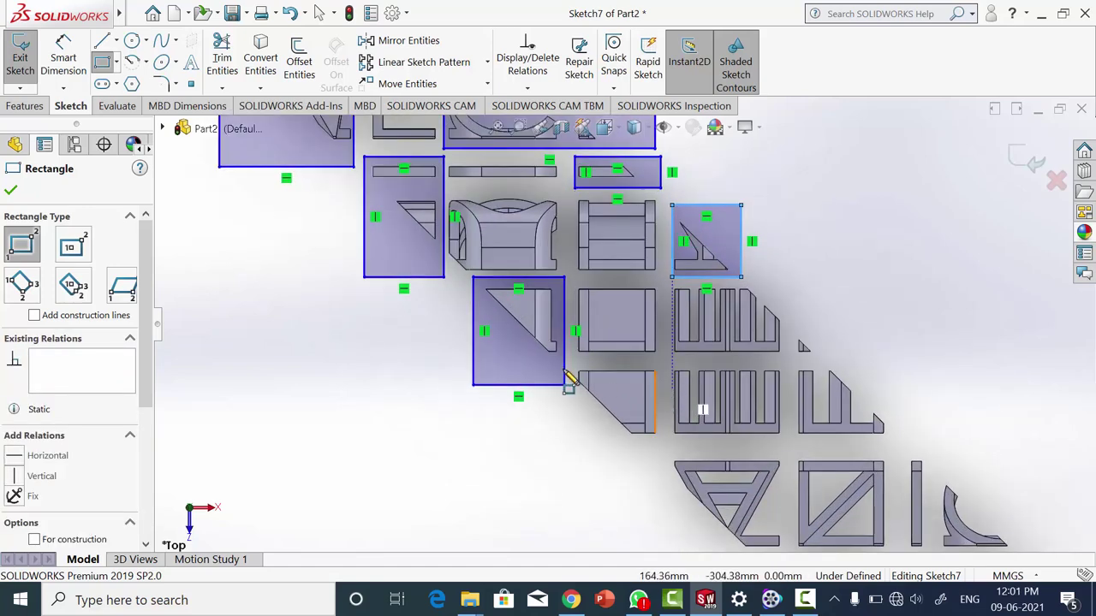
pyautogui.click(574, 361)
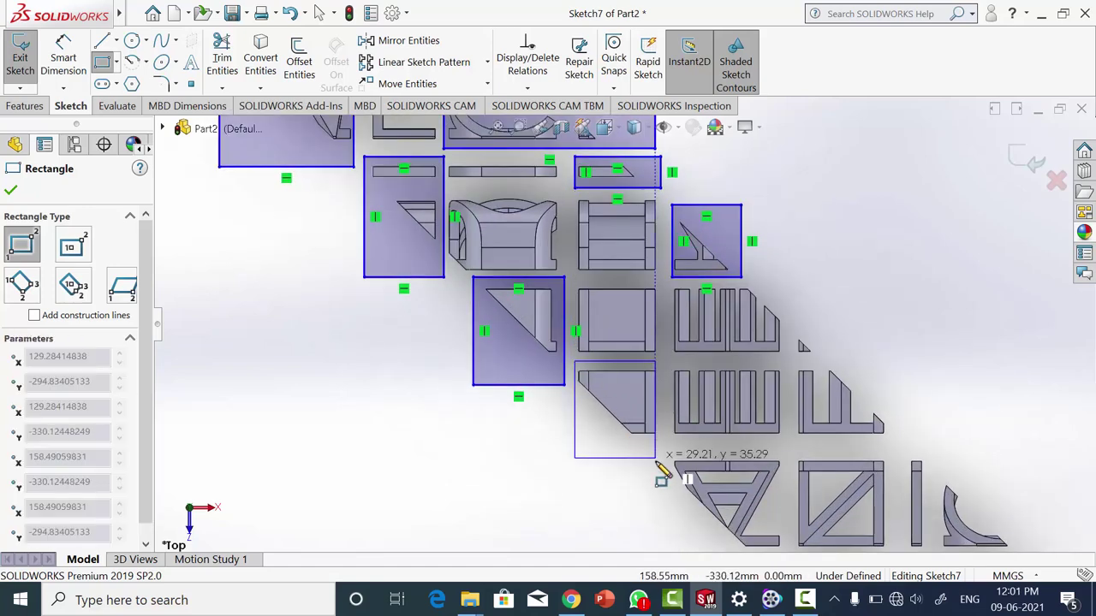
pyautogui.click(660, 460)
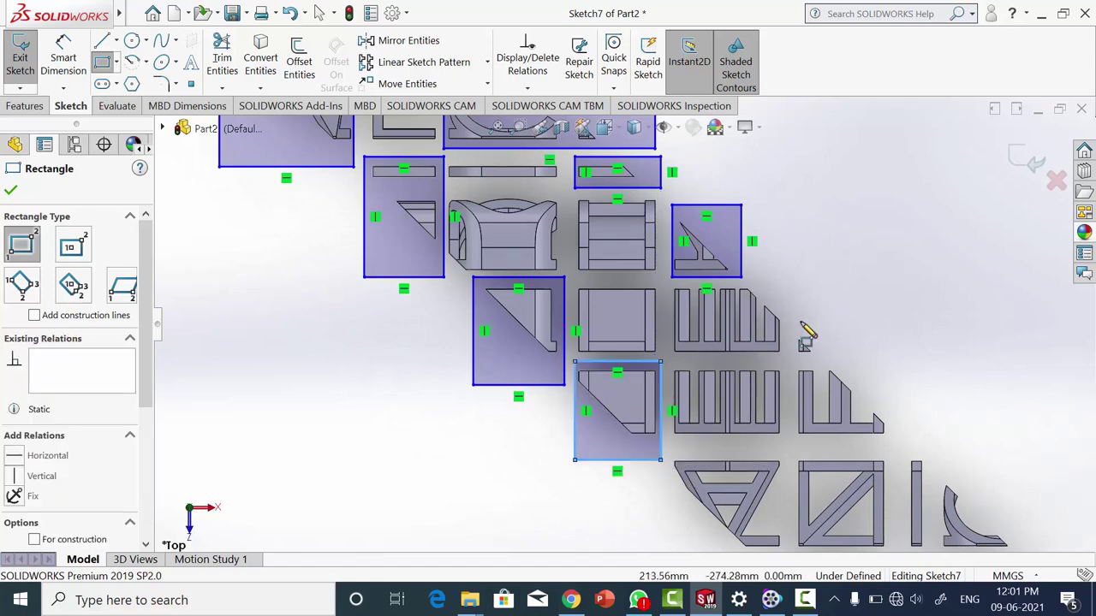
pyautogui.click(664, 284)
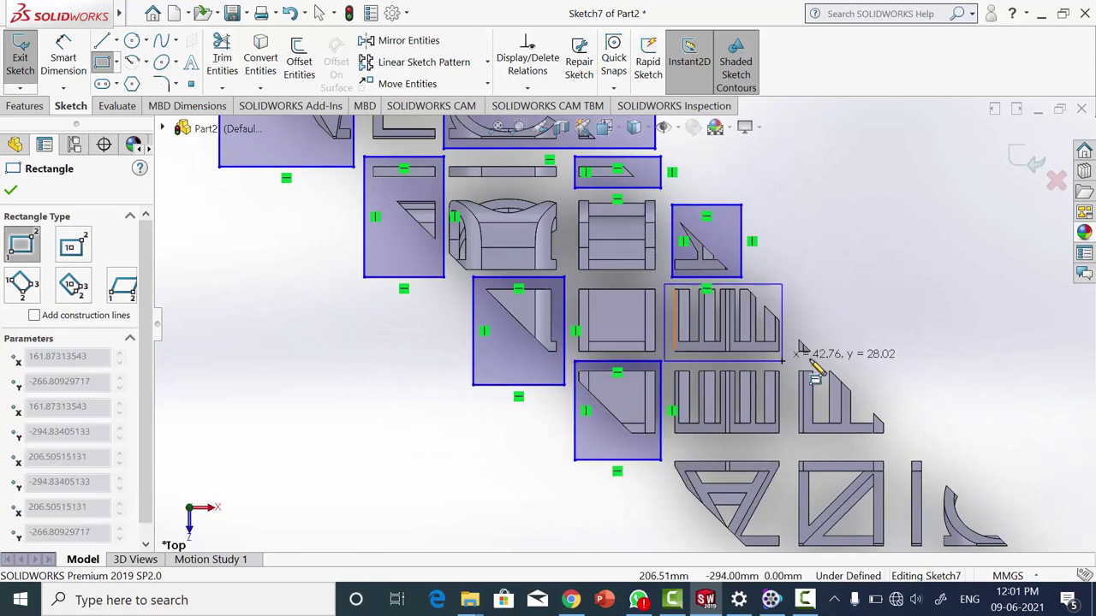
pyautogui.click(835, 360)
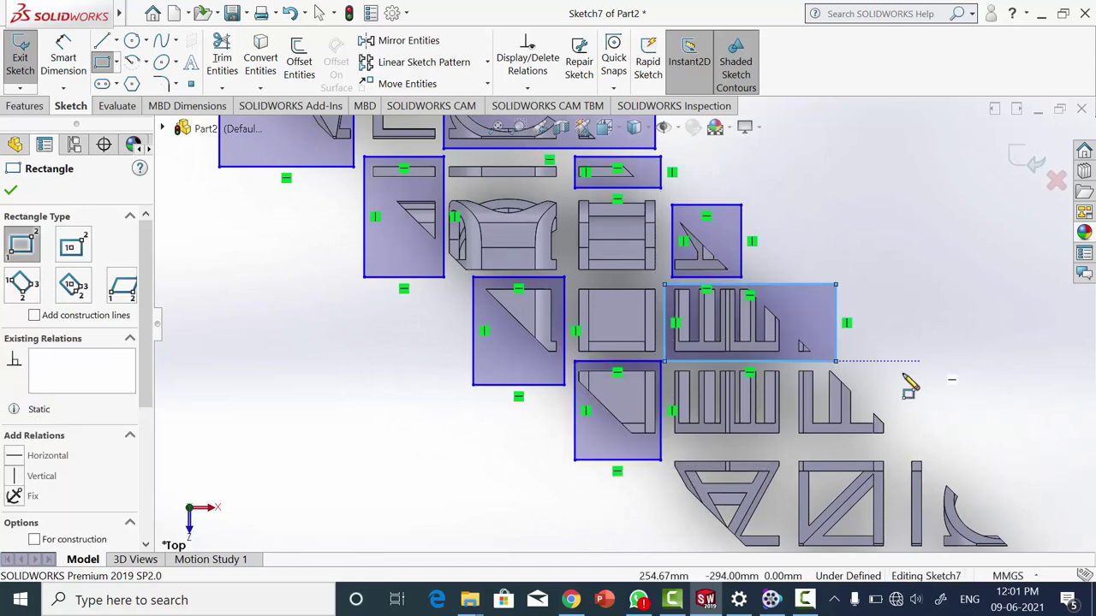
pyautogui.click(793, 367)
pyautogui.click(909, 437)
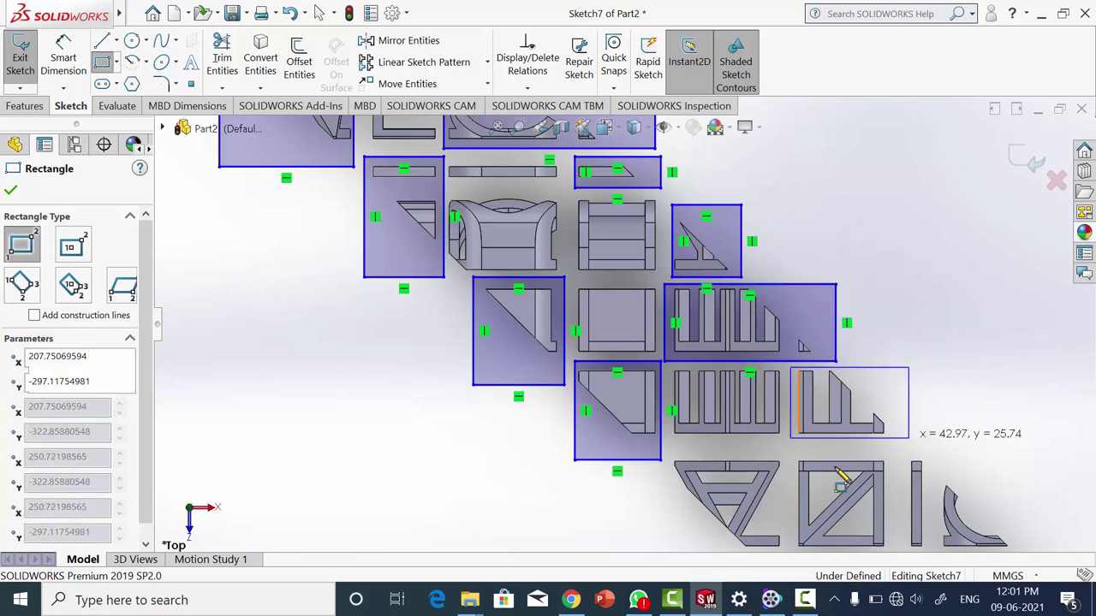
pyautogui.scroll(-3, 844, 475)
pyautogui.scroll(5, 843, 473)
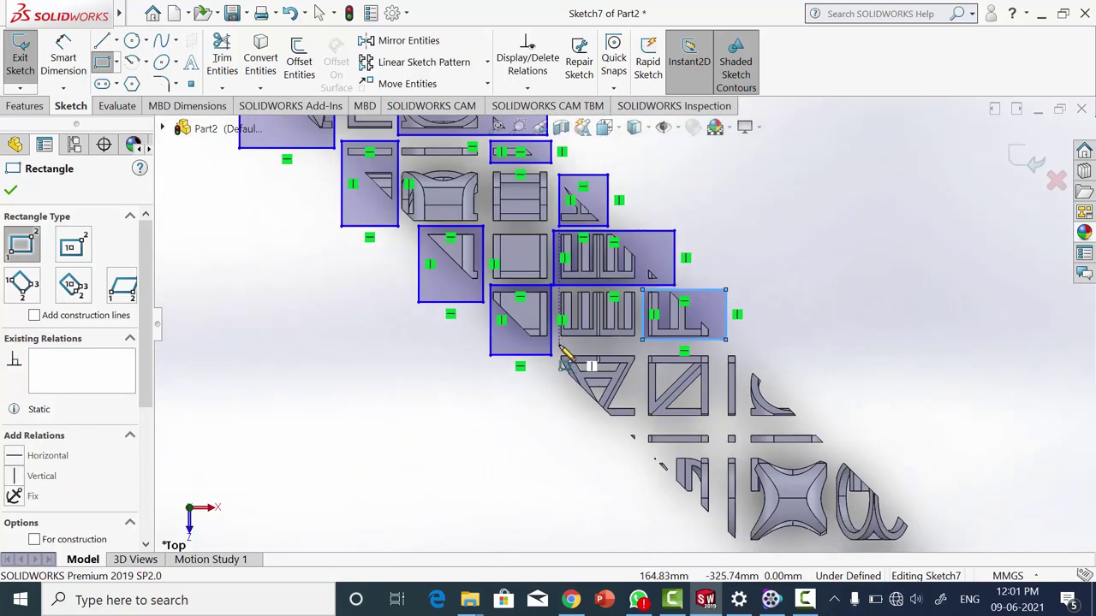
# Box the triangle-frame, hook-shaped, curved bracket and thin horizontal bar pieces
pyautogui.click(559, 350)
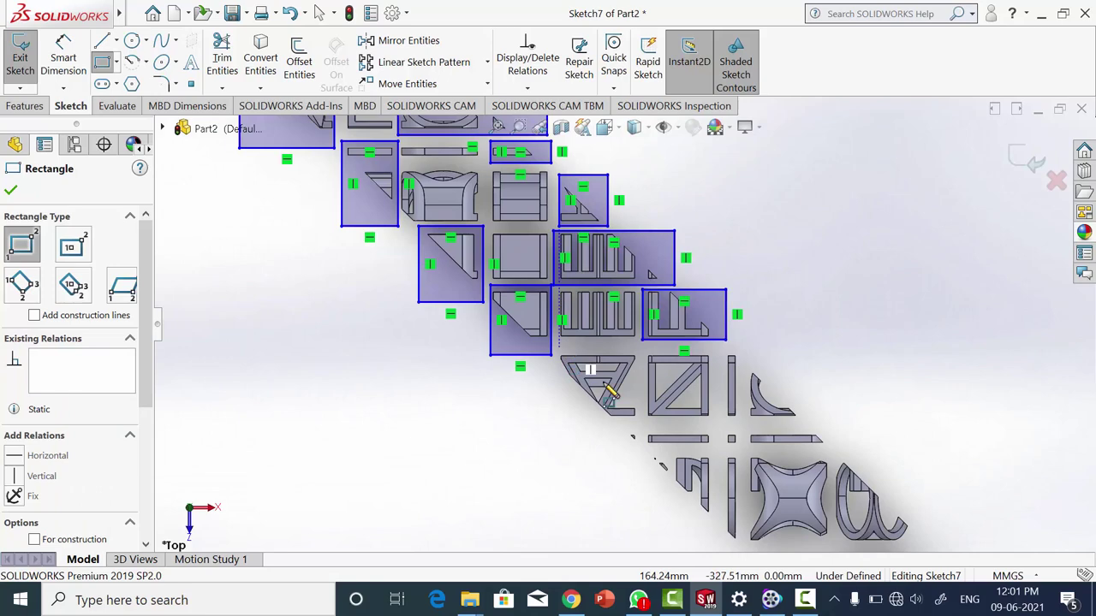
pyautogui.click(640, 443)
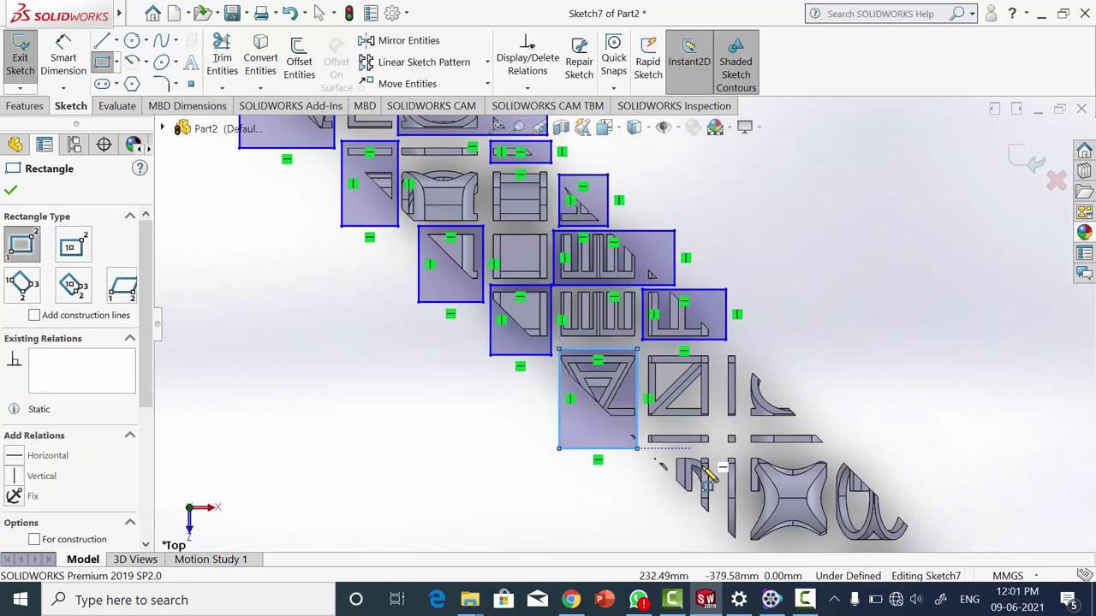
pyautogui.scroll(2, 689, 447)
pyautogui.scroll(-1, 685, 436)
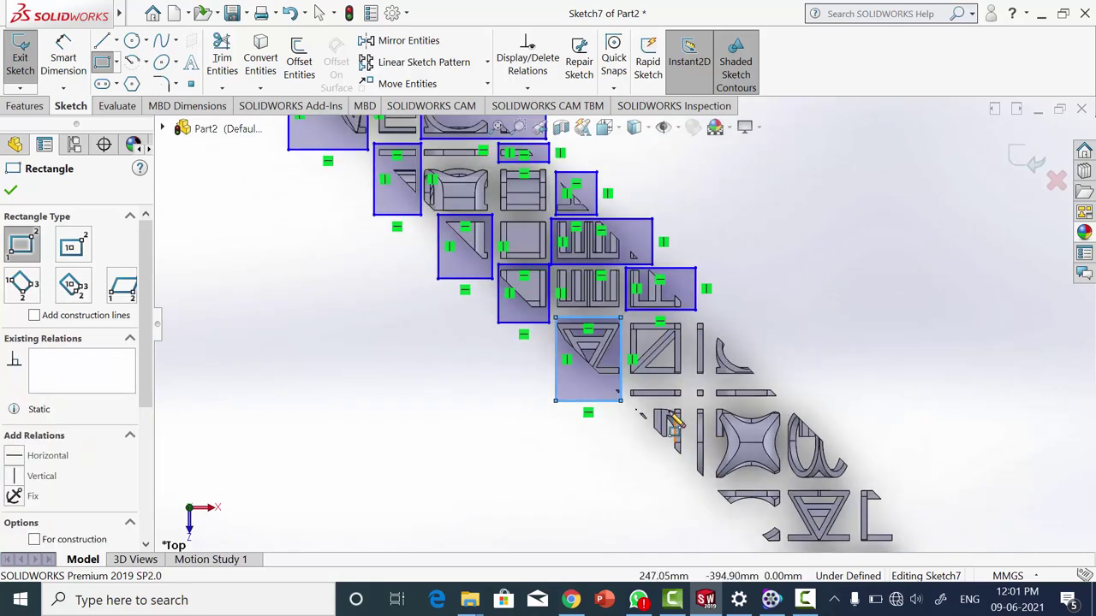
pyautogui.click(626, 385)
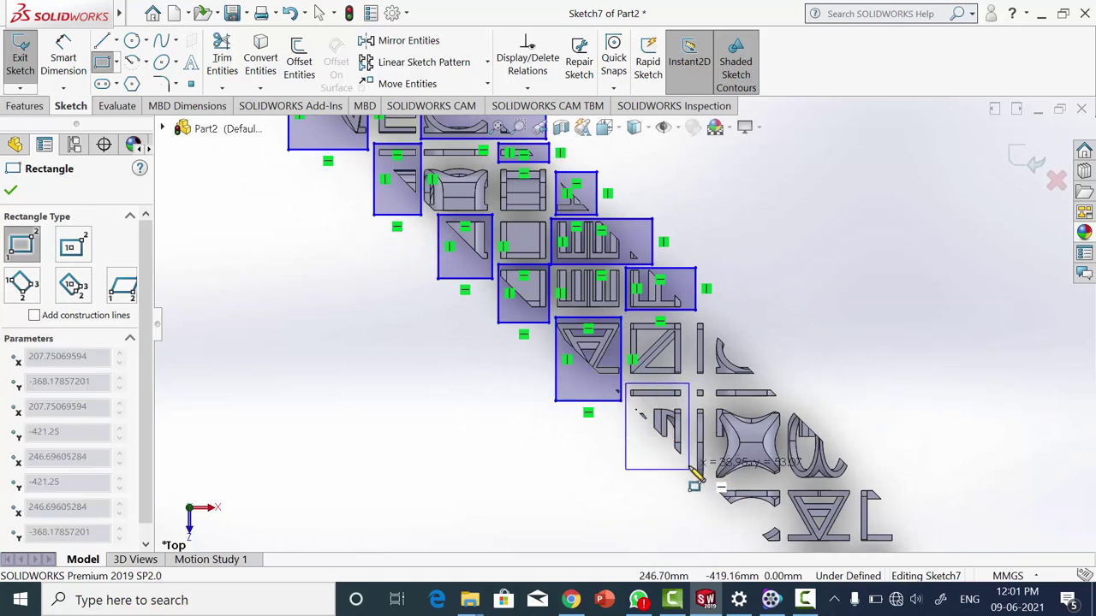
pyautogui.click(690, 469)
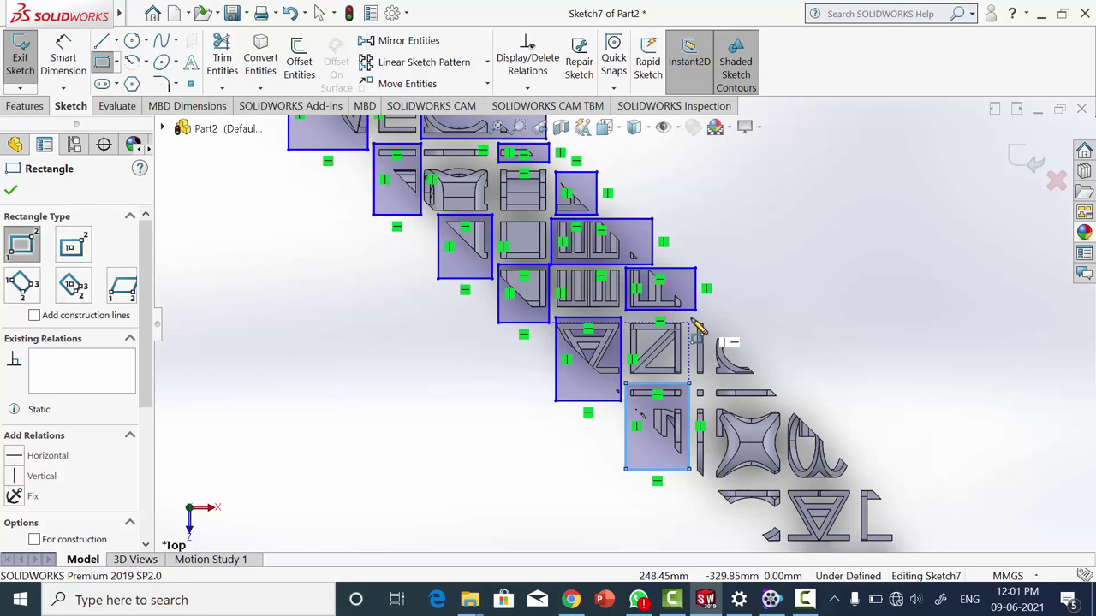
pyautogui.click(689, 318)
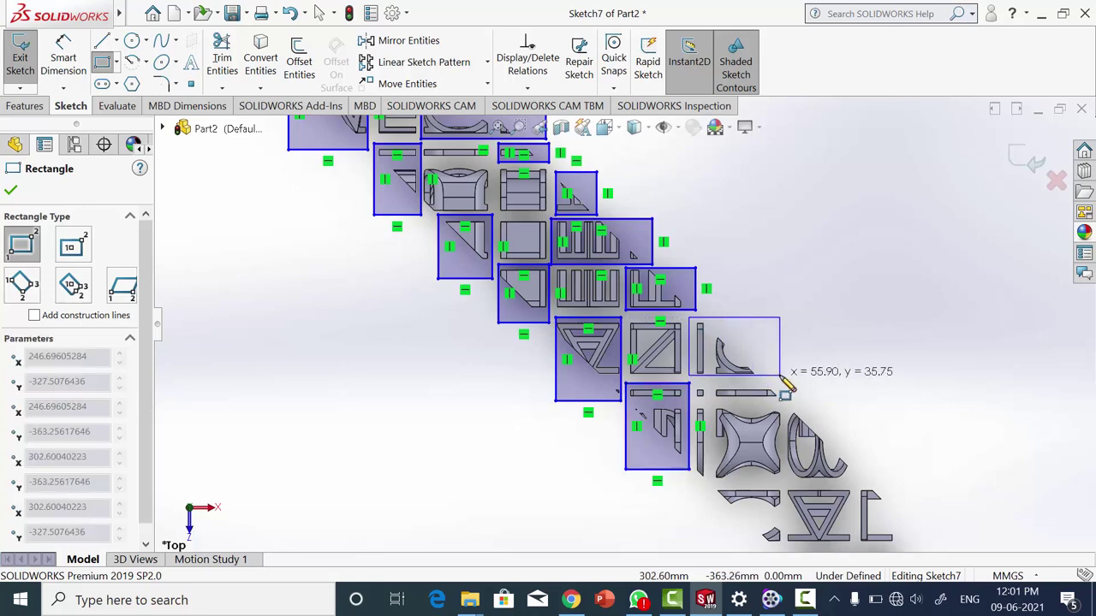
pyautogui.scroll(-2, 784, 372)
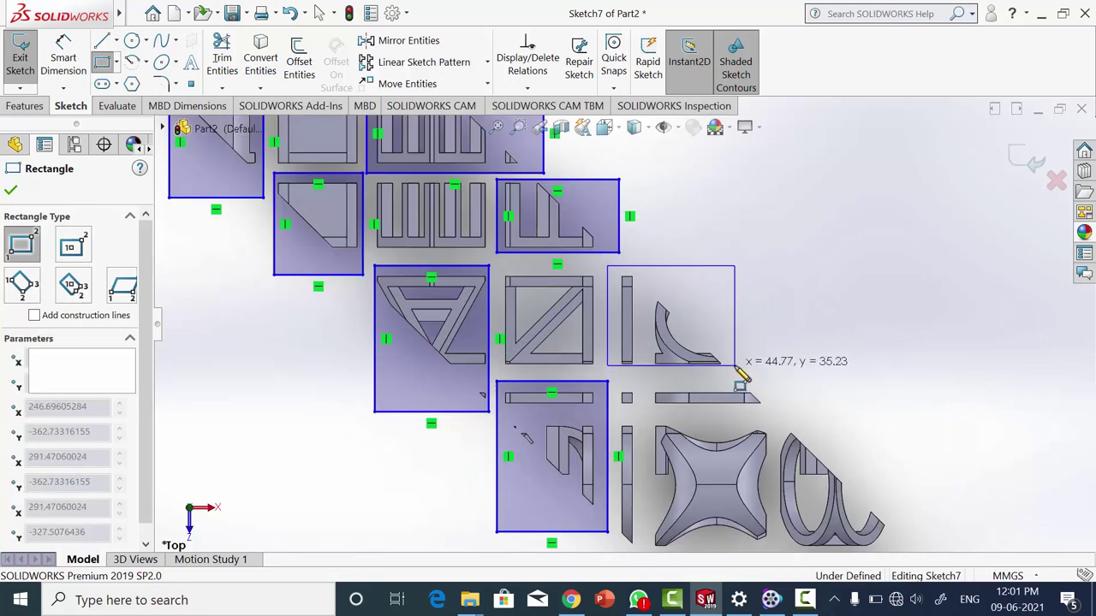
pyautogui.click(735, 365)
pyautogui.click(647, 382)
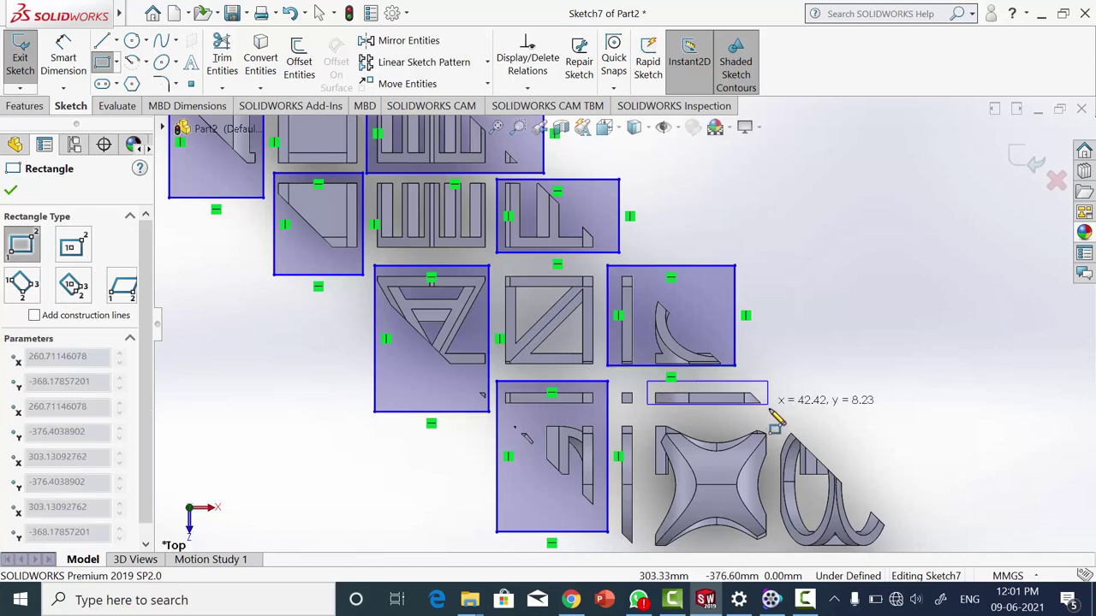
pyautogui.click(769, 411)
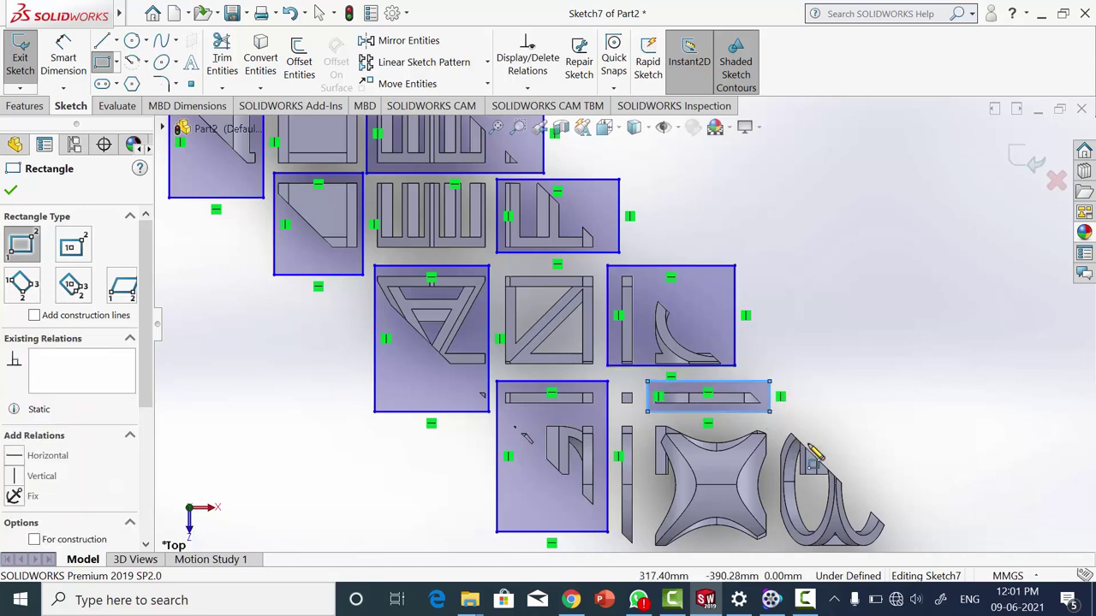
# Draw rectangles around the looped spring, arched and lower L-shaped pieces
pyautogui.scroll(2, 809, 458)
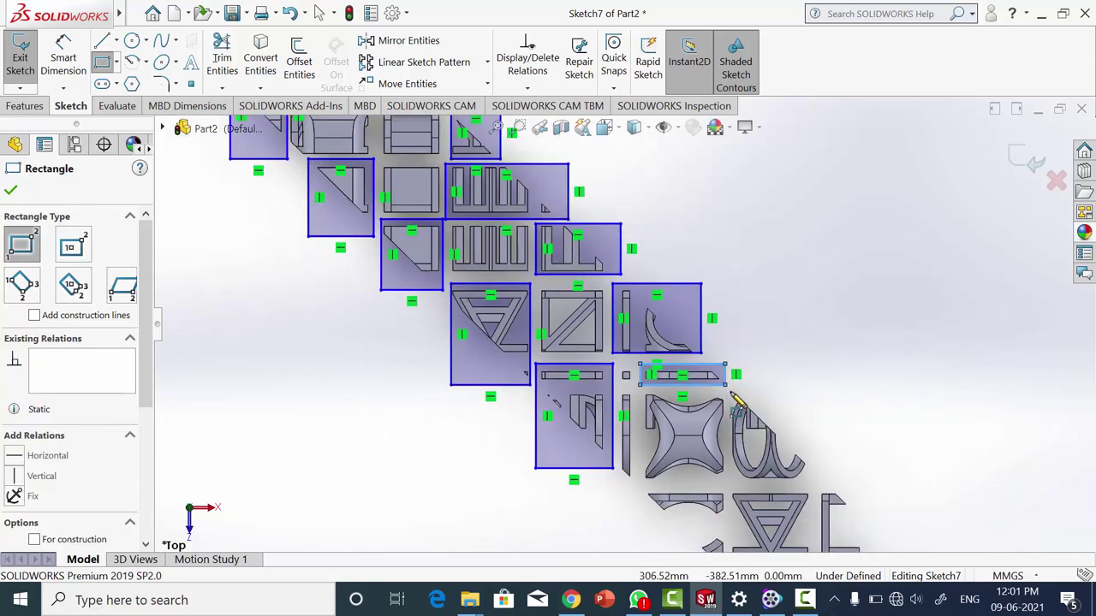
pyautogui.click(730, 393)
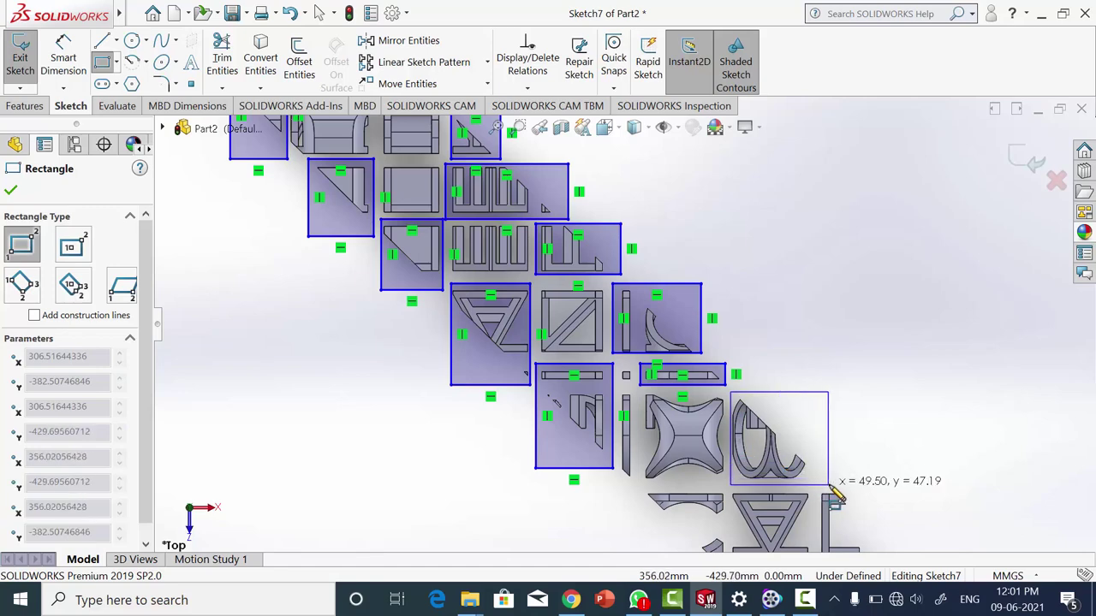
pyautogui.click(829, 487)
pyautogui.scroll(1, 599, 403)
pyautogui.scroll(-3, 578, 389)
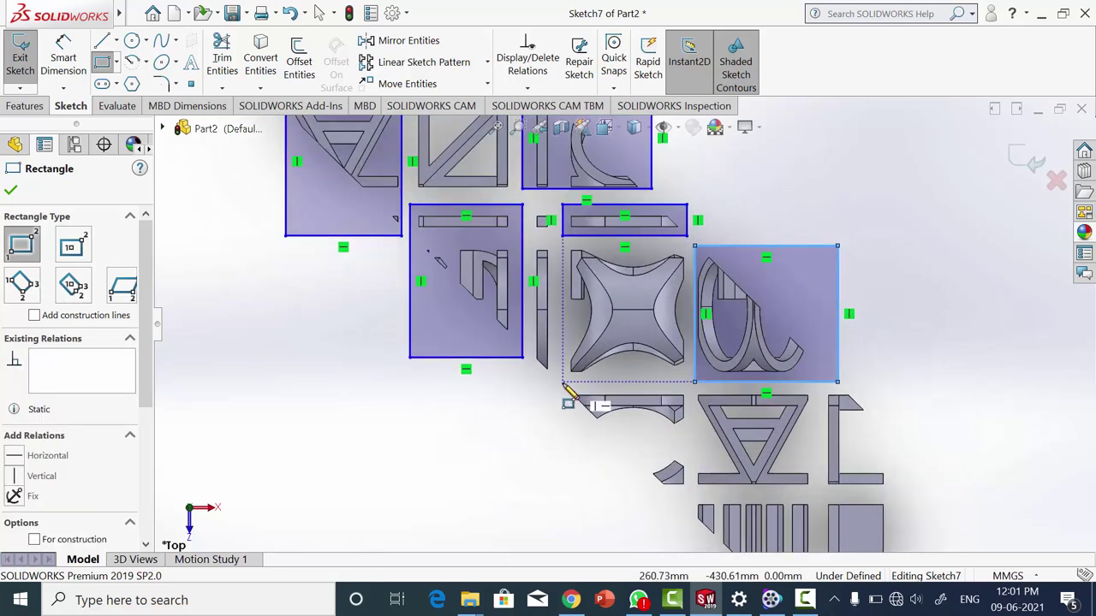
pyautogui.click(562, 382)
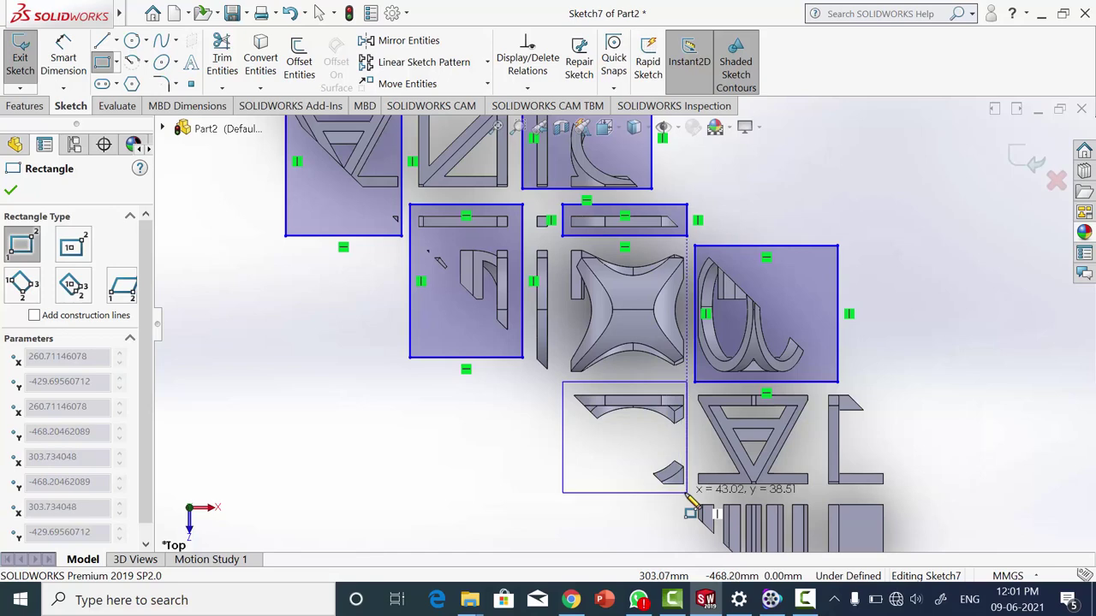
pyautogui.click(686, 493)
pyautogui.click(822, 391)
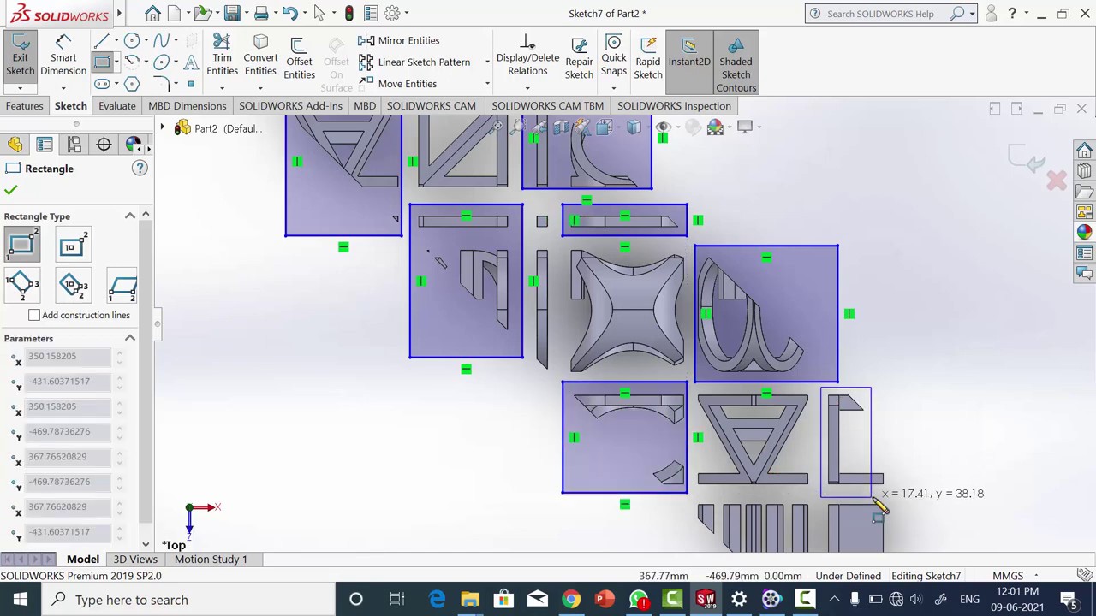
pyautogui.click(890, 494)
pyautogui.scroll(1, 963, 492)
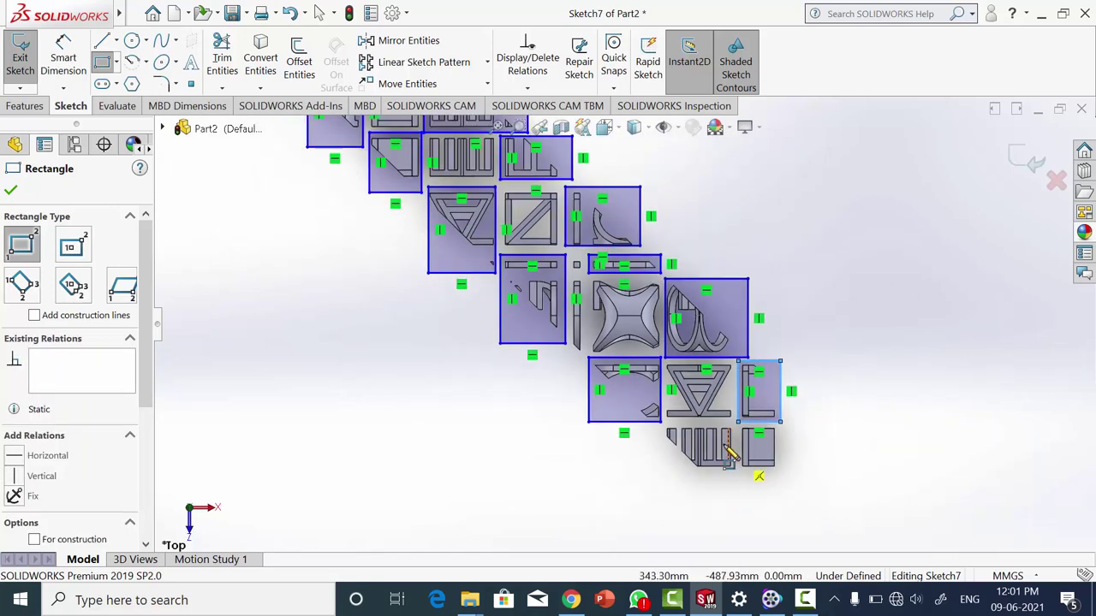
# Draw rectangles around the lower comb-shaped piece and the thin vertical bar
pyautogui.scroll(-1, 750, 463)
pyautogui.scroll(-1, 727, 445)
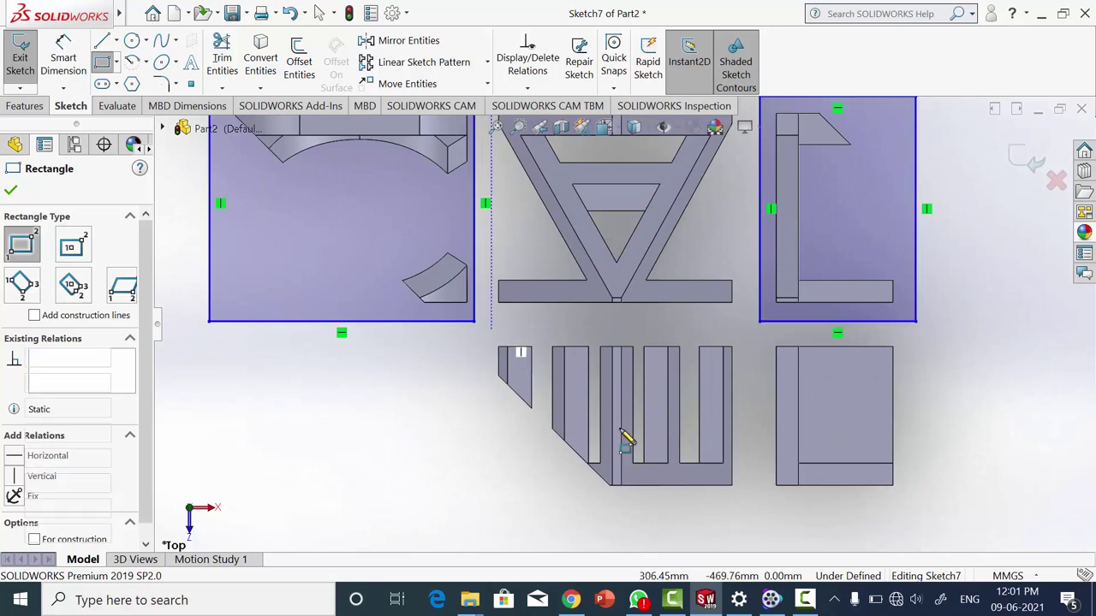
pyautogui.click(491, 332)
pyautogui.click(748, 508)
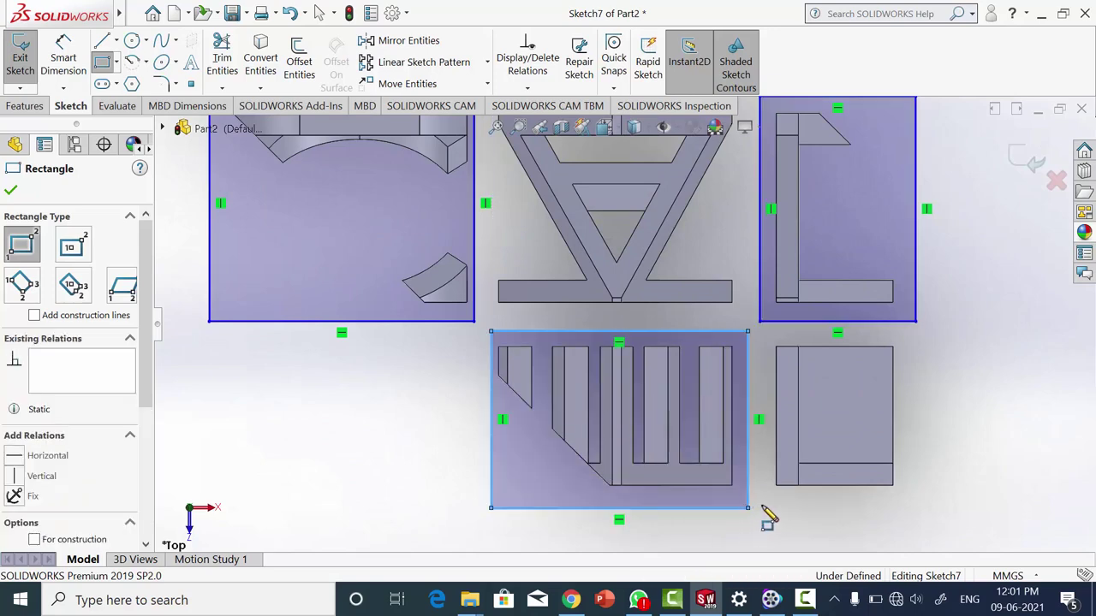
pyautogui.scroll(3, 734, 461)
pyautogui.scroll(1, 719, 428)
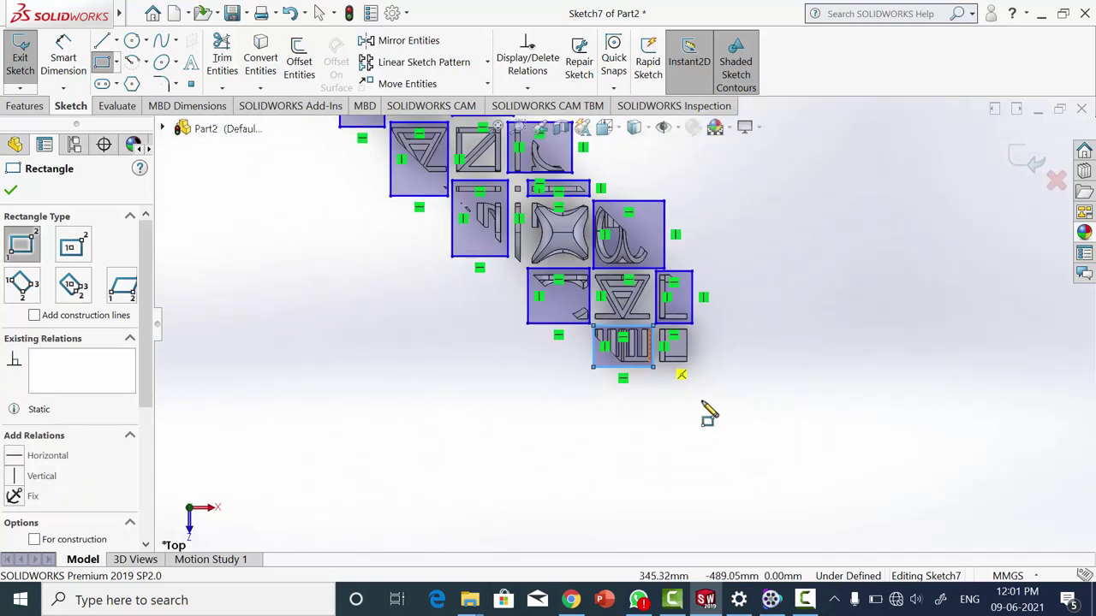
pyautogui.scroll(1, 634, 257)
pyautogui.scroll(-1, 612, 239)
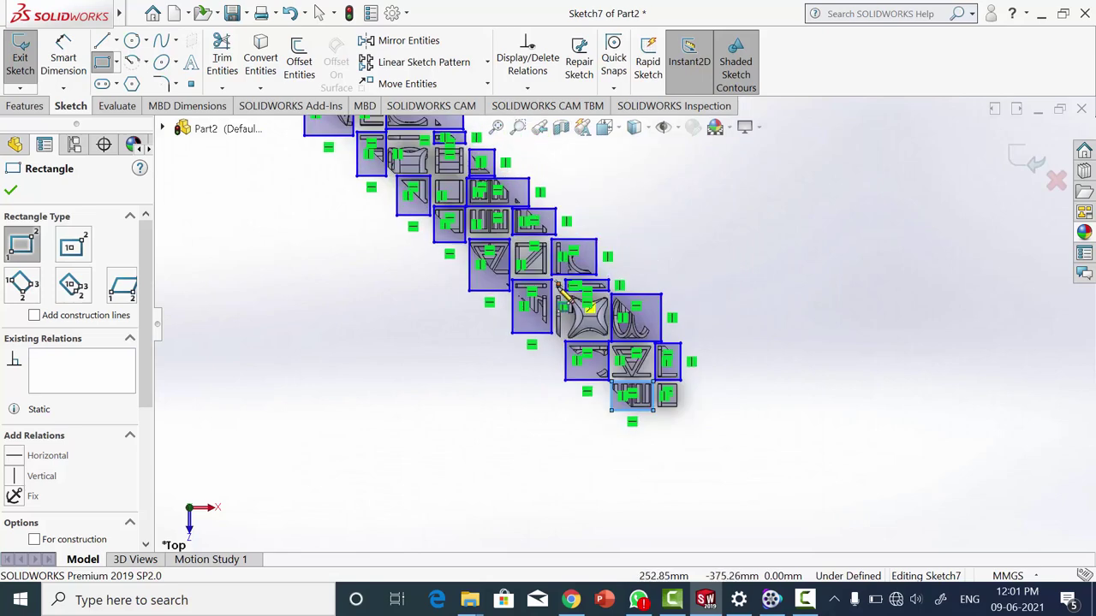
pyautogui.scroll(-3, 591, 317)
pyautogui.scroll(-2, 603, 329)
pyautogui.click(531, 293)
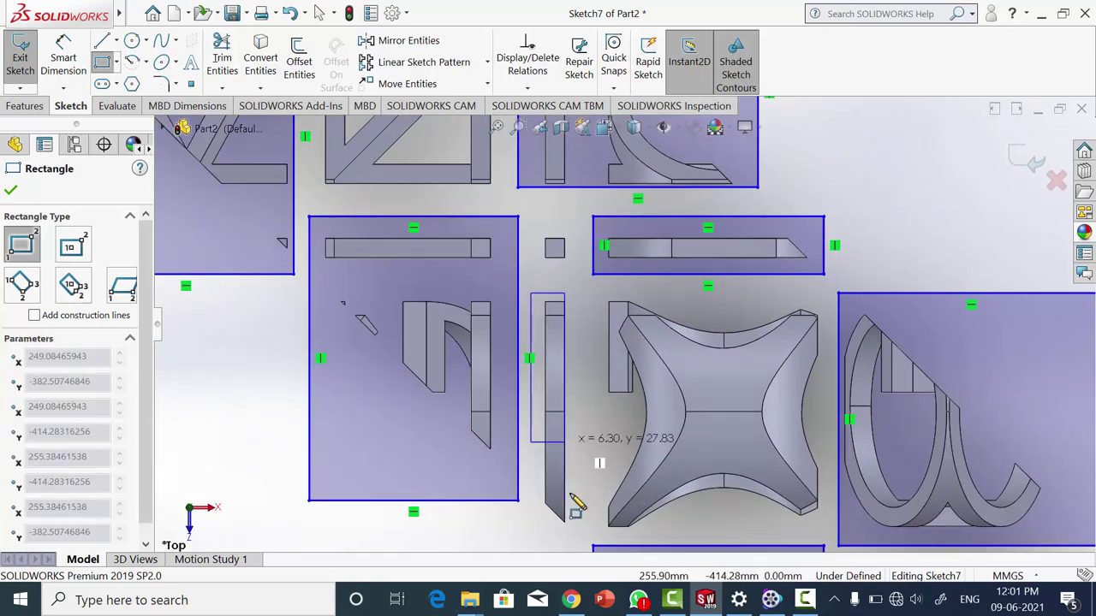
pyautogui.click(573, 534)
# Box the arched block piece, then close the Rectangle PropertyManager
pyautogui.scroll(3, 647, 438)
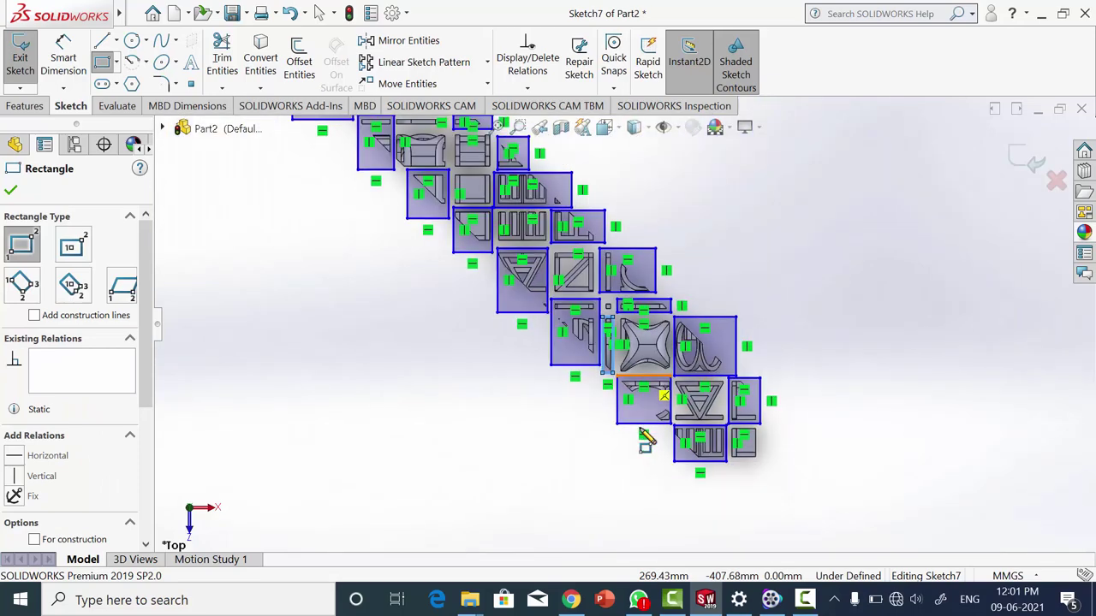
pyautogui.scroll(1, 641, 440)
pyautogui.scroll(1, 565, 249)
pyautogui.scroll(-1, 565, 242)
pyautogui.scroll(-1, 562, 242)
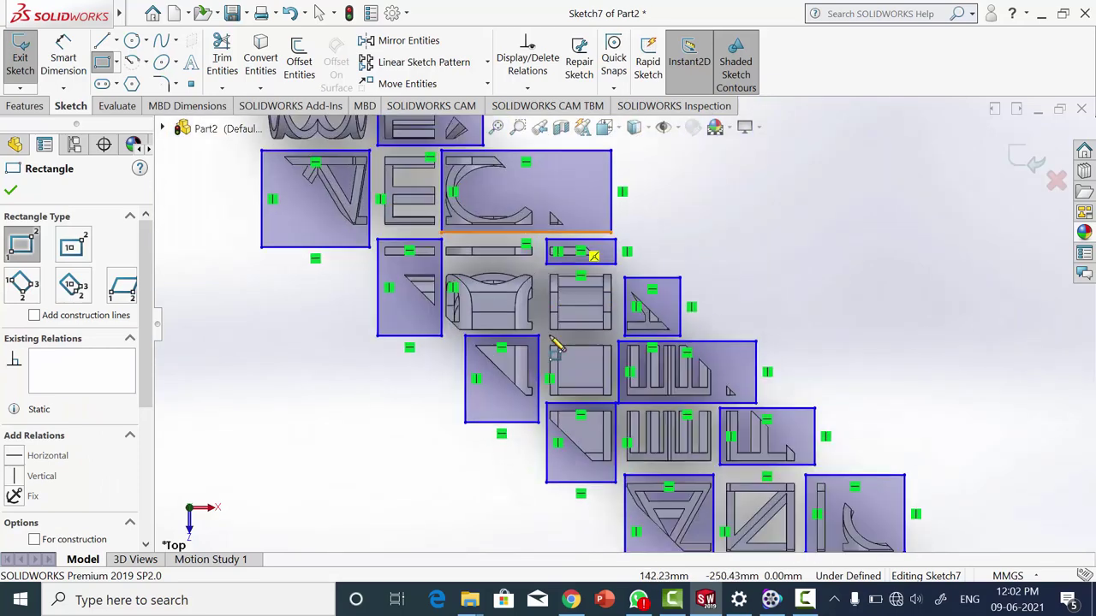
pyautogui.scroll(-2, 557, 256)
pyautogui.scroll(-1, 552, 329)
pyautogui.scroll(-1, 501, 279)
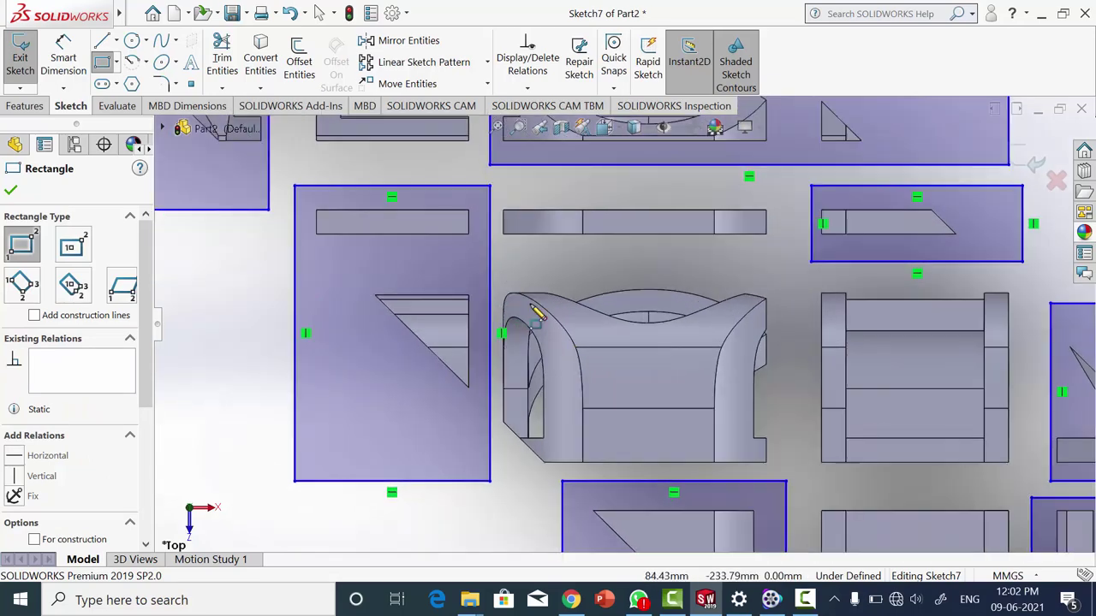
pyautogui.click(498, 275)
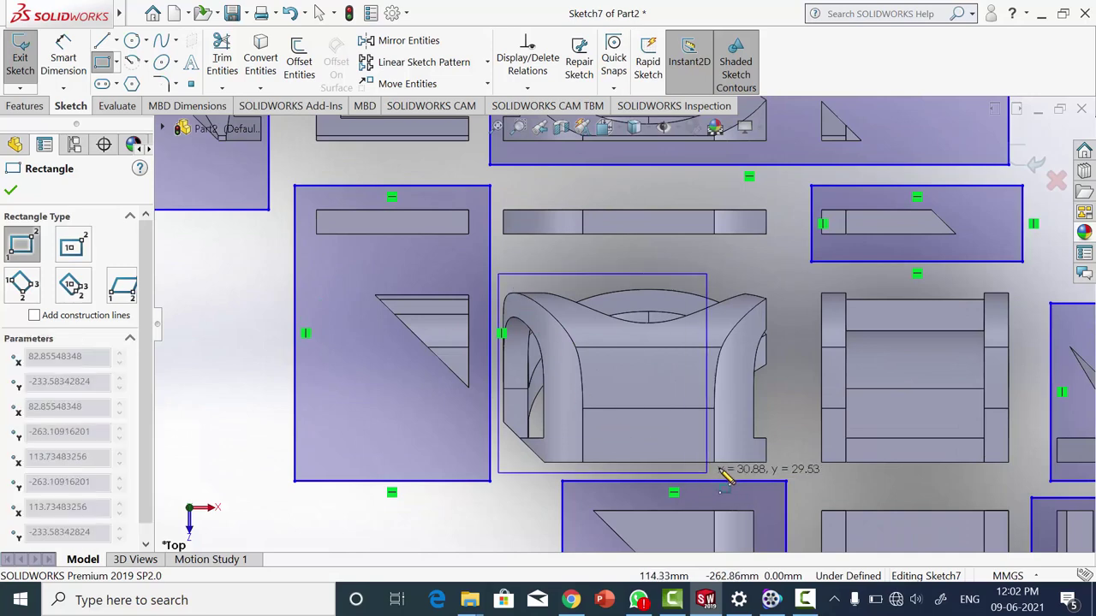
pyautogui.click(787, 468)
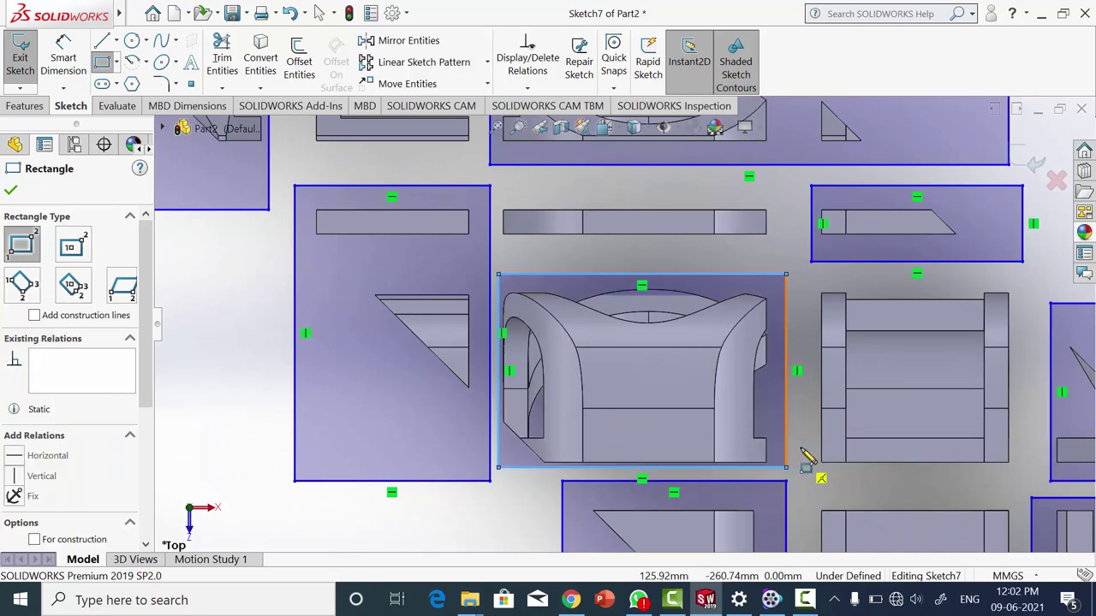
pyautogui.scroll(3, 807, 452)
pyautogui.scroll(2, 807, 452)
pyautogui.scroll(2, 807, 454)
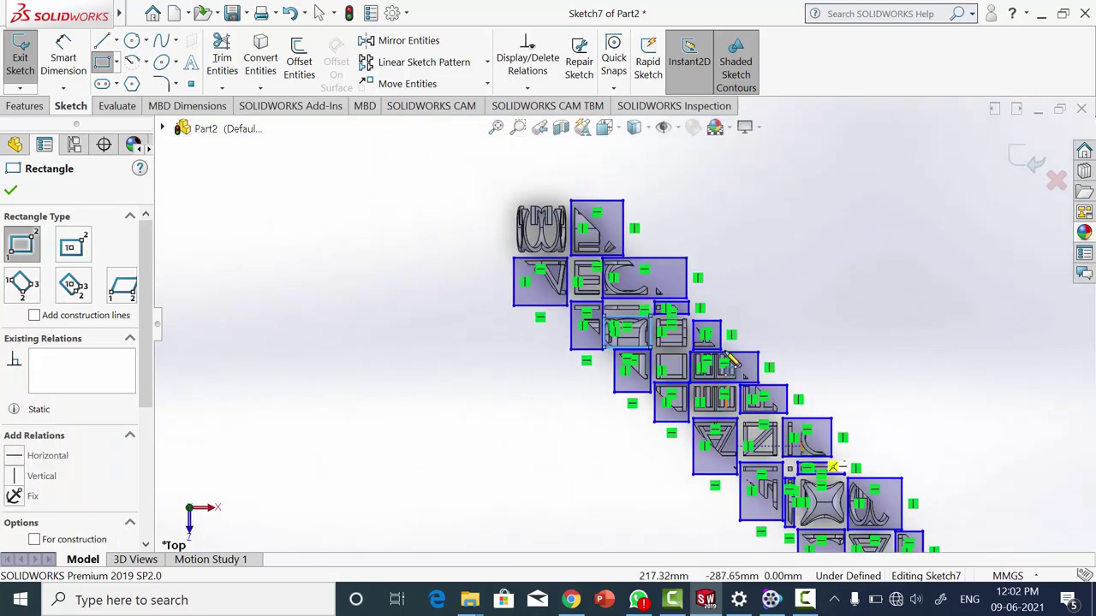
pyautogui.click(11, 191)
pyautogui.scroll(2, 560, 416)
# Extruded Cut the Sketch7 rectangles Blind 74 mm in both directions, then orbit to view MECHANICAL
pyautogui.scroll(2, 560, 416)
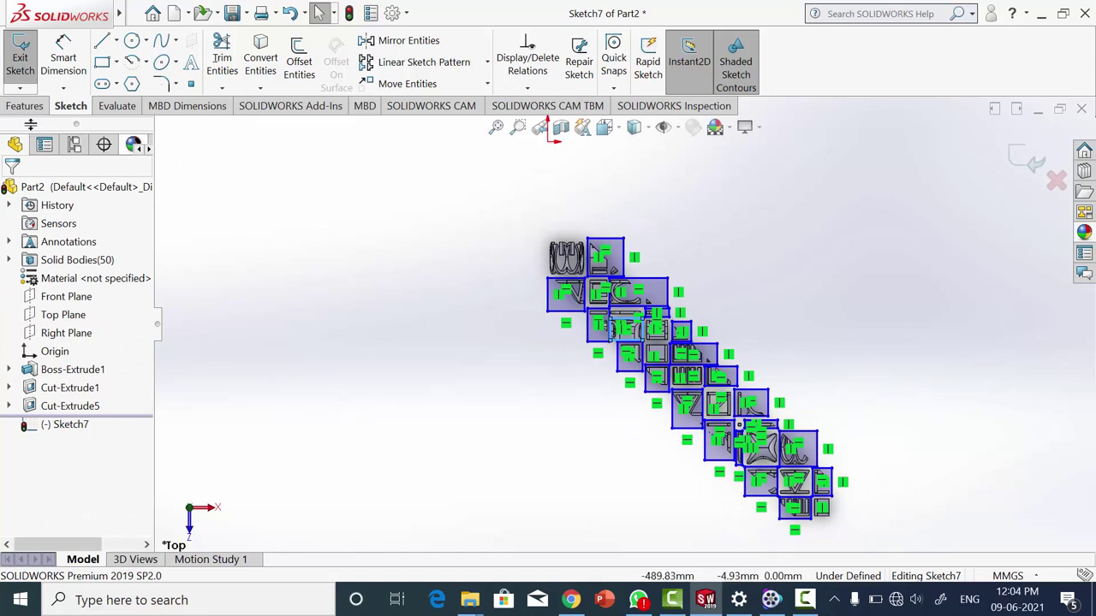
pyautogui.click(29, 111)
pyautogui.click(241, 61)
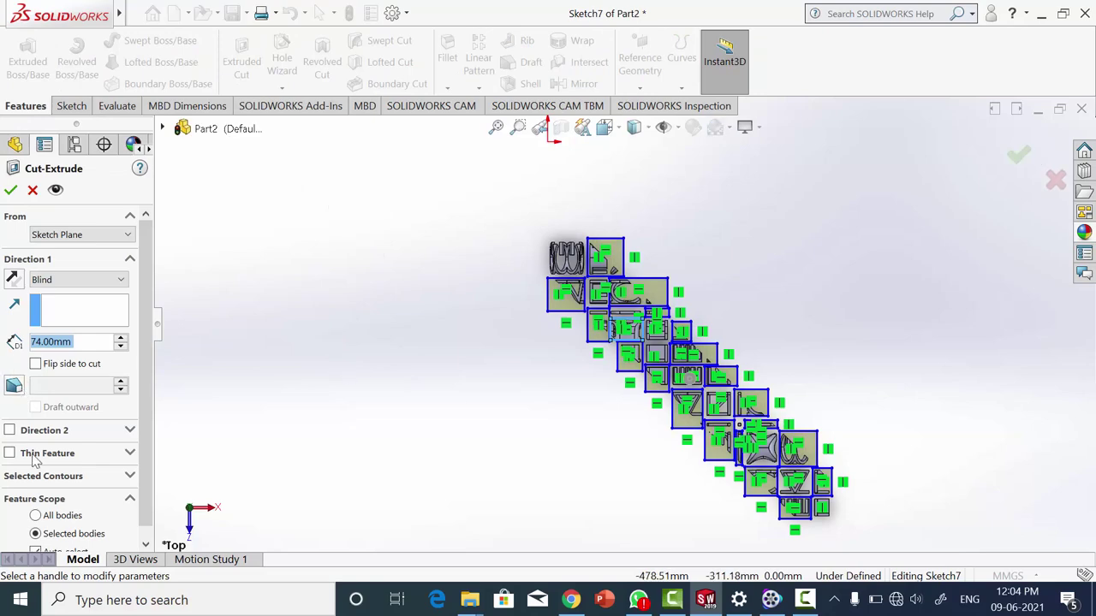
pyautogui.click(9, 430)
pyautogui.moveTo(416, 385); pyautogui.dragTo(419, 226, button='middle')
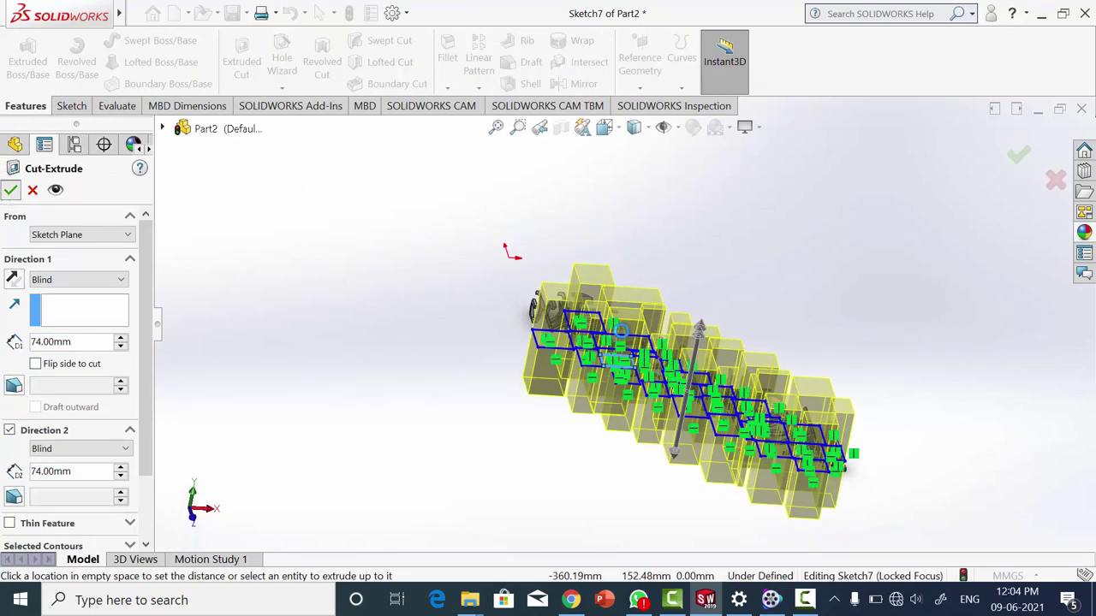
pyautogui.press('Return')
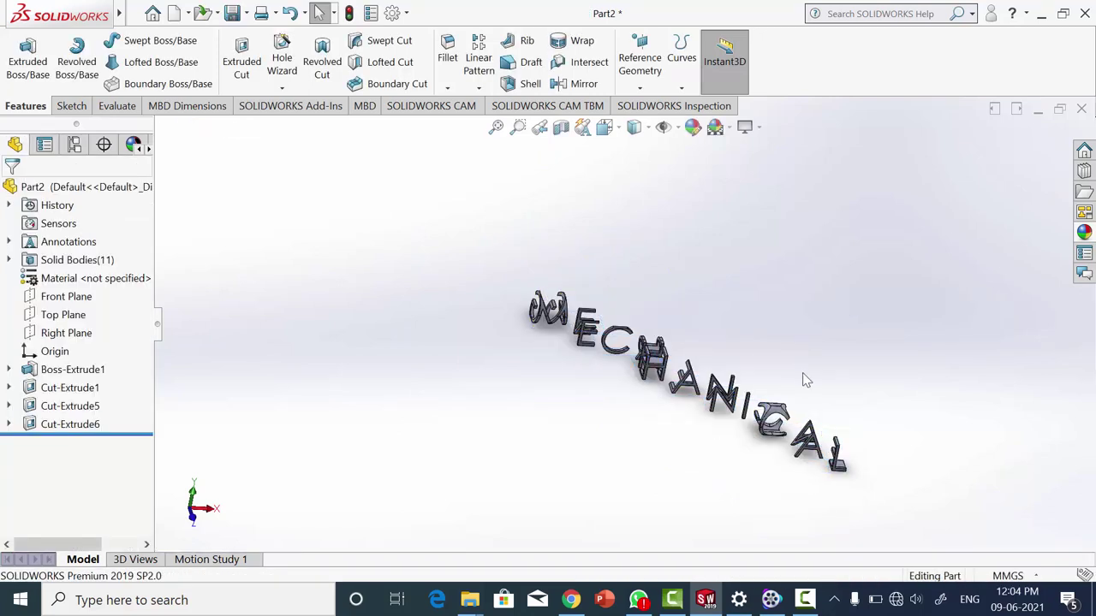
pyautogui.moveTo(790, 333)
pyautogui.mouseDown(button='middle')
pyautogui.moveTo(788, 275)
pyautogui.moveTo(792, 286)
pyautogui.moveTo(675, 283)
pyautogui.moveTo(723, 278)
pyautogui.moveTo(805, 299)
pyautogui.mouseUp(button='middle')
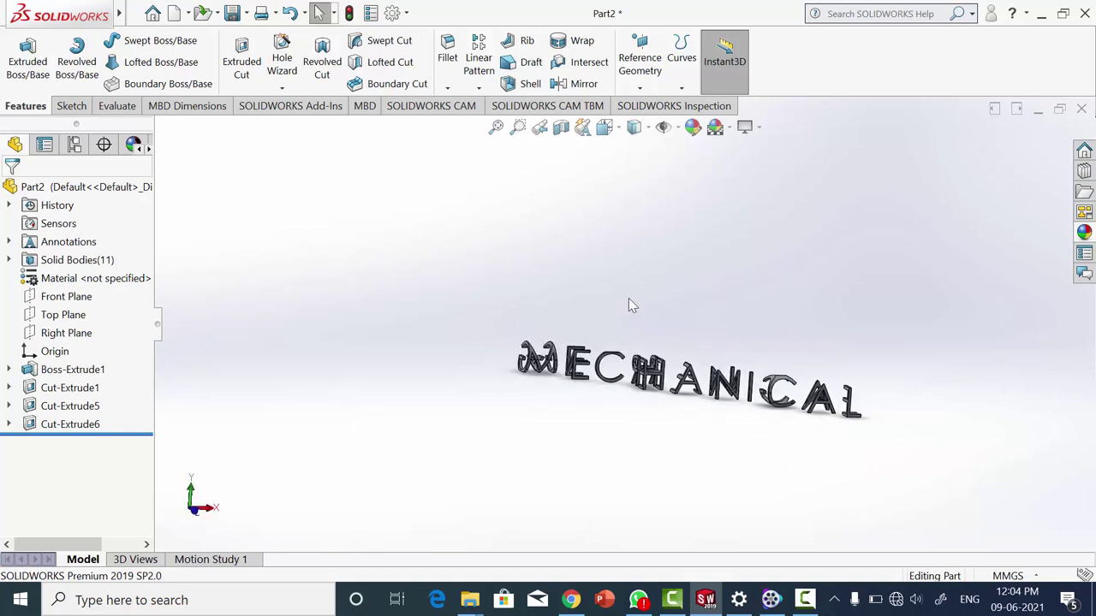
pyautogui.moveTo(788, 343); pyautogui.dragTo(785, 367, button='middle')
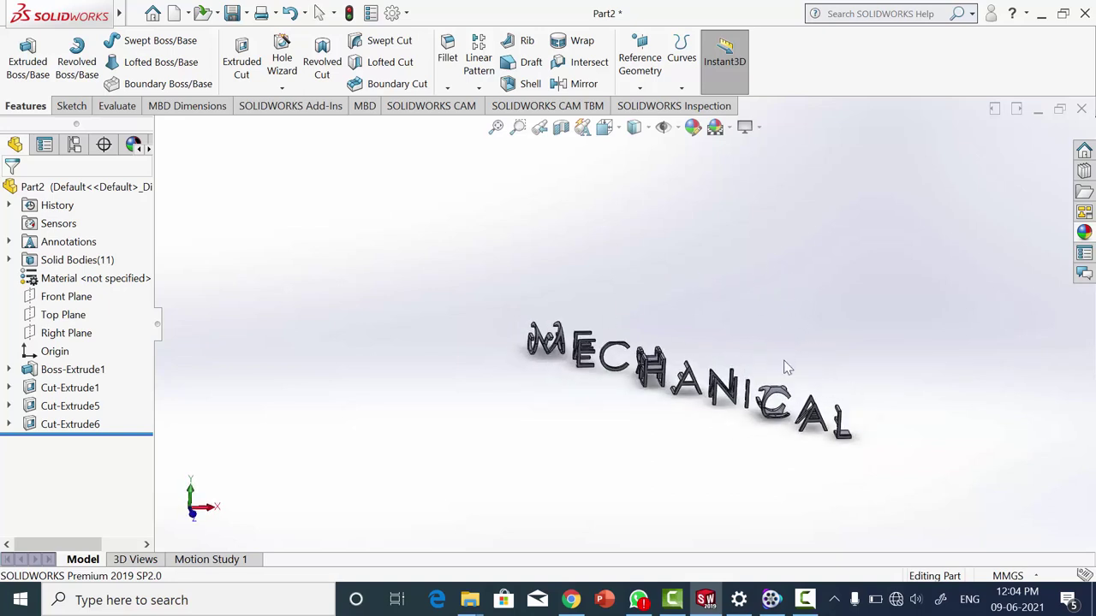
# Start a Top Plane sketch and draw a centerline from the top letter to the last square
pyautogui.click(86, 315)
pyautogui.click(77, 291)
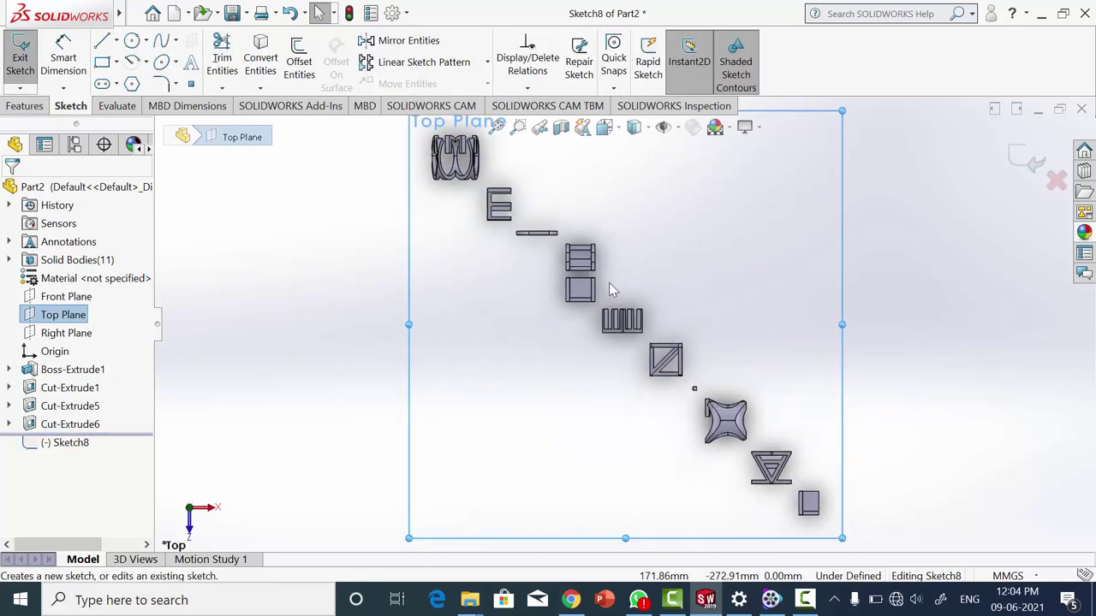
pyautogui.click(101, 41)
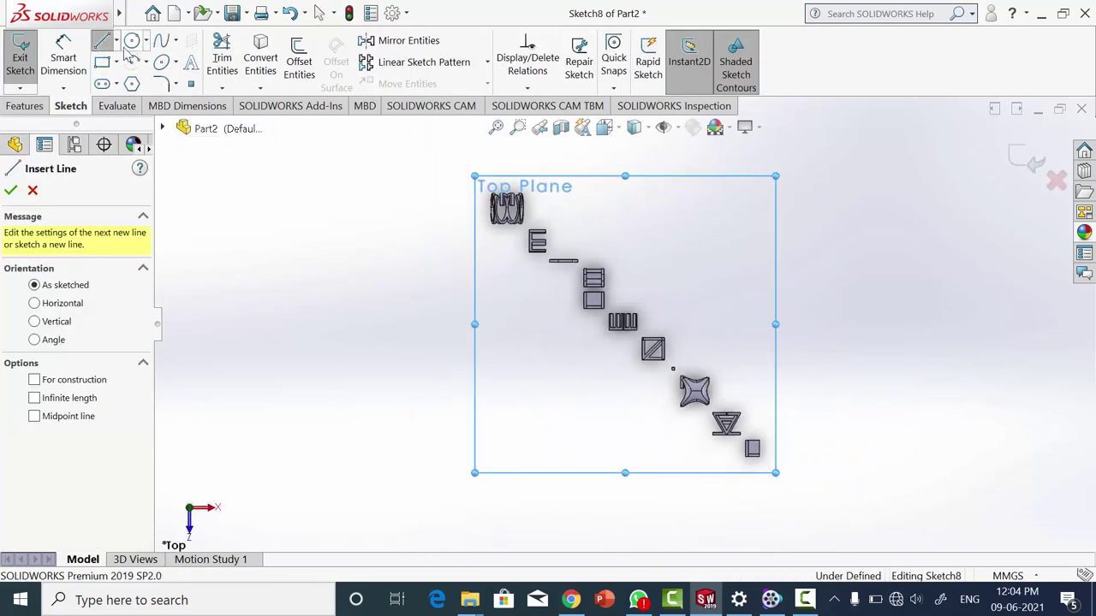
pyautogui.click(117, 42)
pyautogui.click(139, 83)
pyautogui.scroll(-2, 535, 256)
pyautogui.click(536, 257)
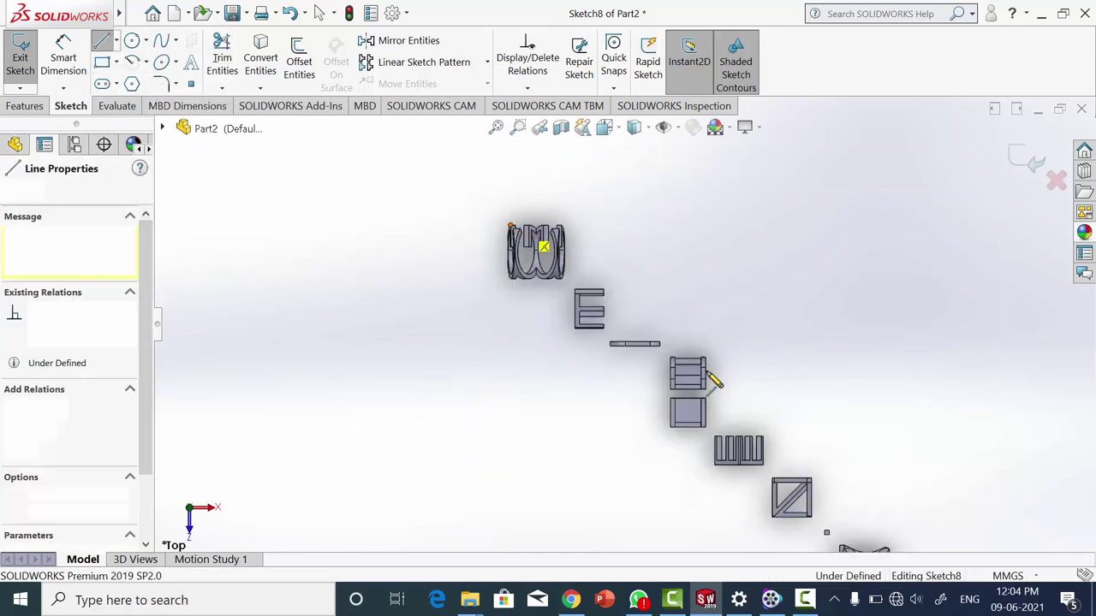
pyautogui.scroll(3, 623, 321)
pyautogui.scroll(-1, 766, 473)
pyautogui.scroll(-2, 692, 435)
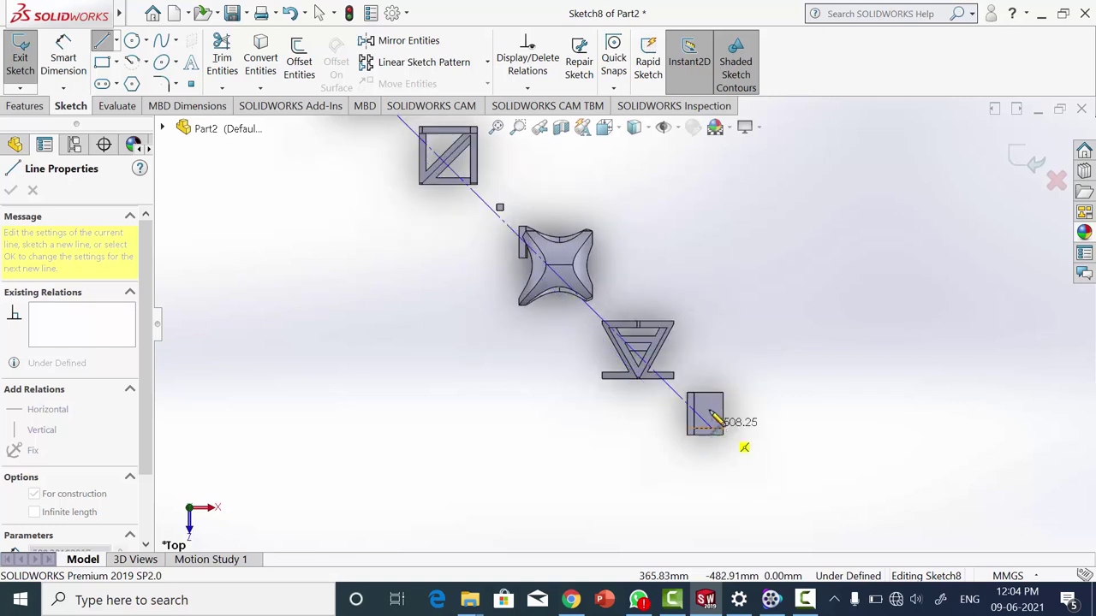
pyautogui.click(724, 435)
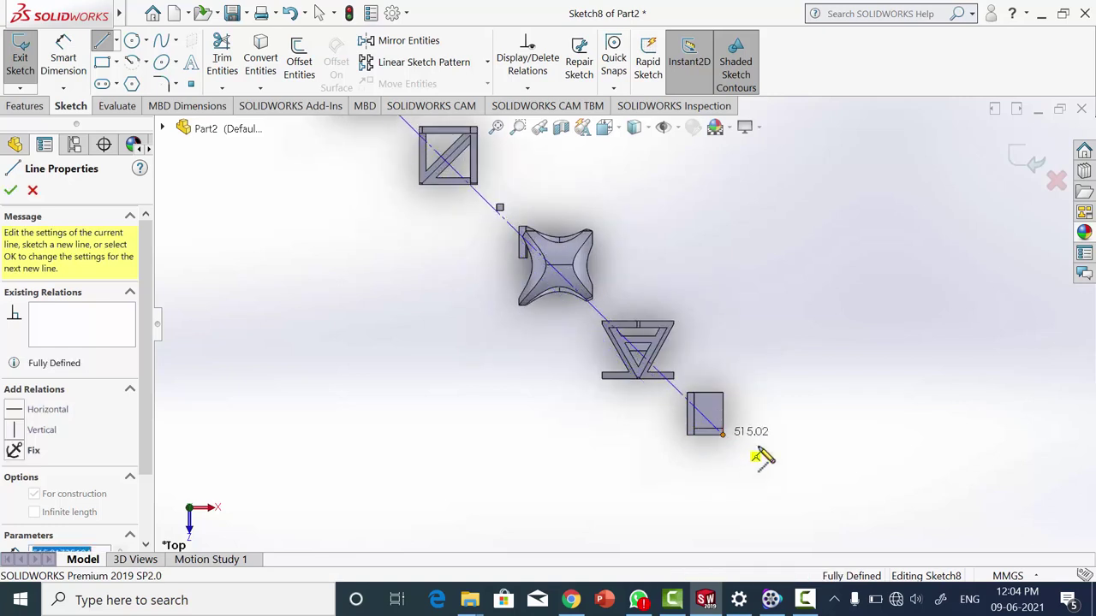
pyautogui.press('Escape')
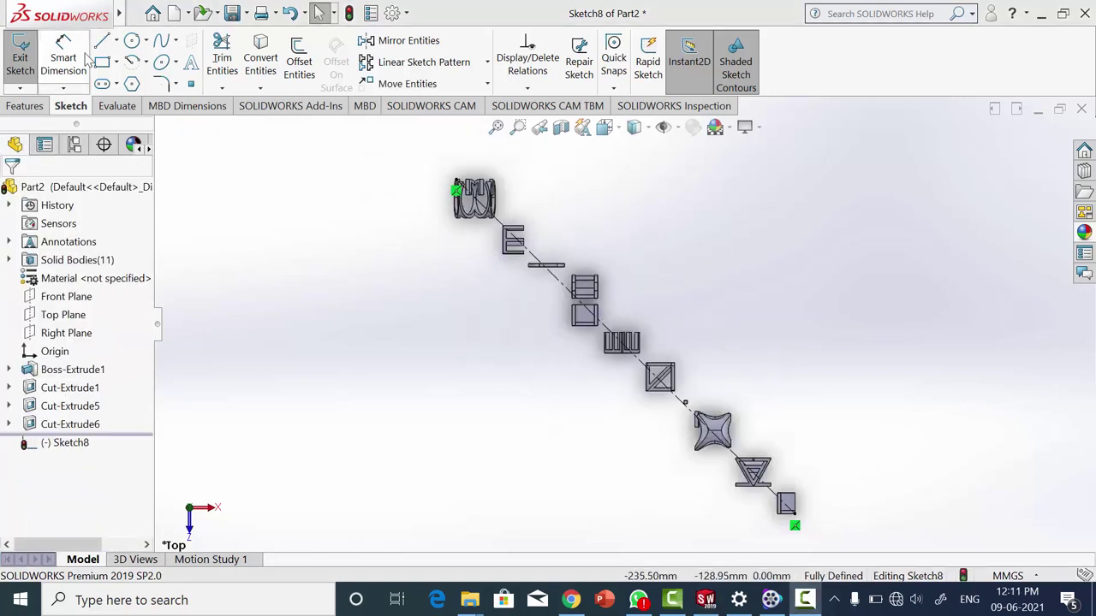
# Draw a closed four-line outline enclosing the whole diagonal strip of letters
pyautogui.click(101, 44)
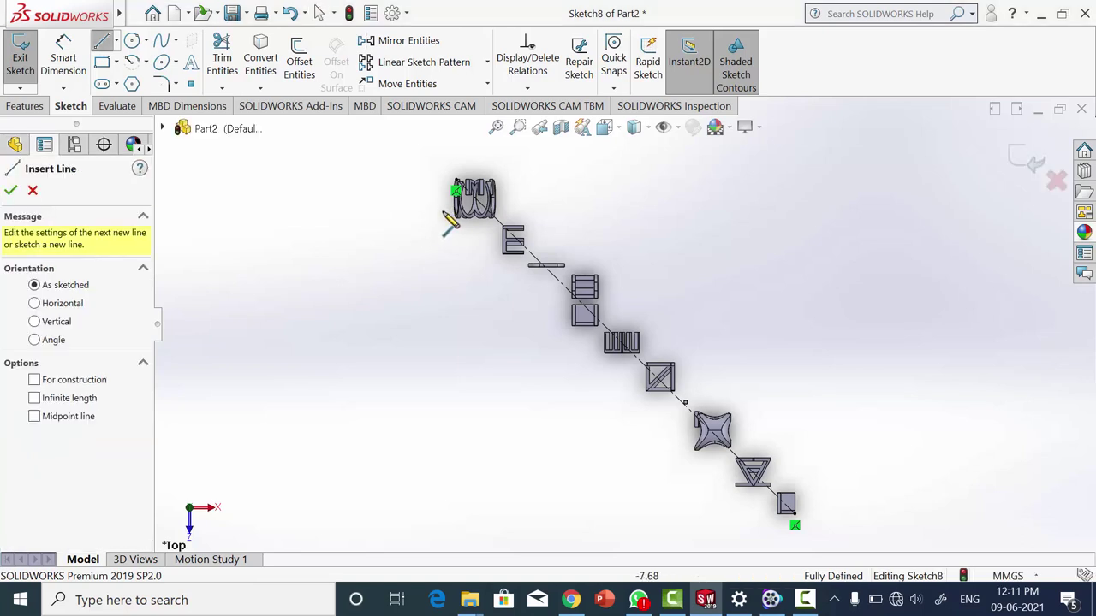
pyautogui.click(447, 214)
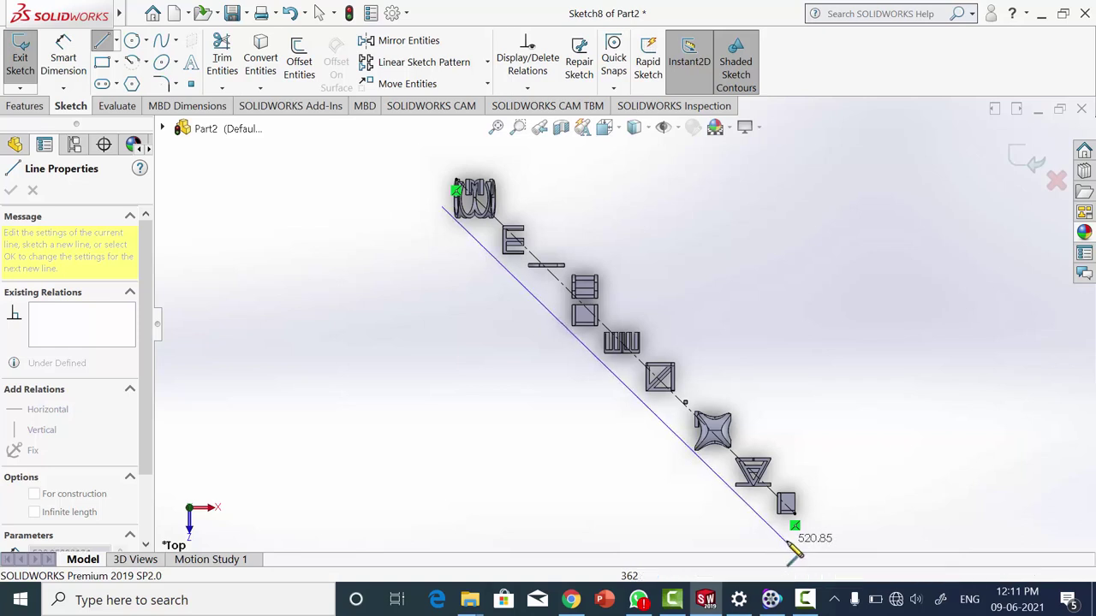
pyautogui.click(786, 542)
pyautogui.click(837, 490)
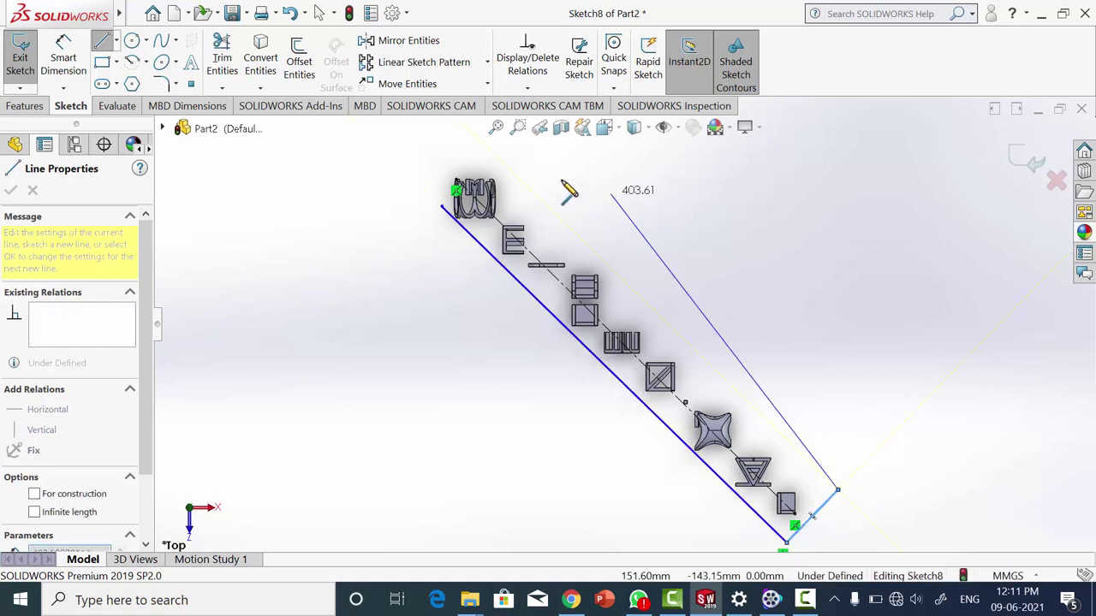
pyautogui.click(486, 151)
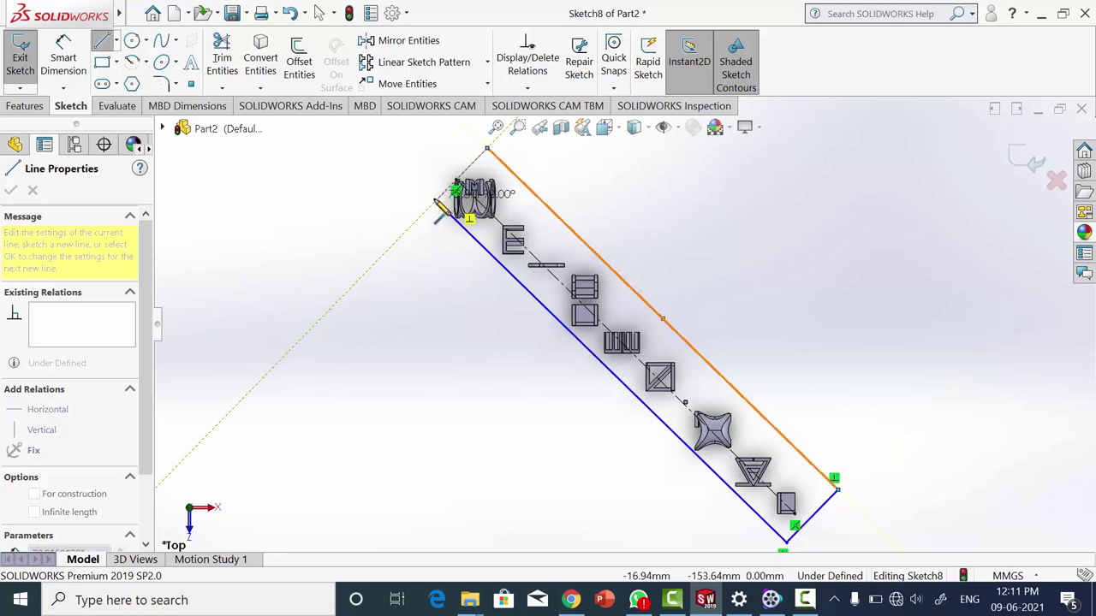
pyautogui.click(438, 208)
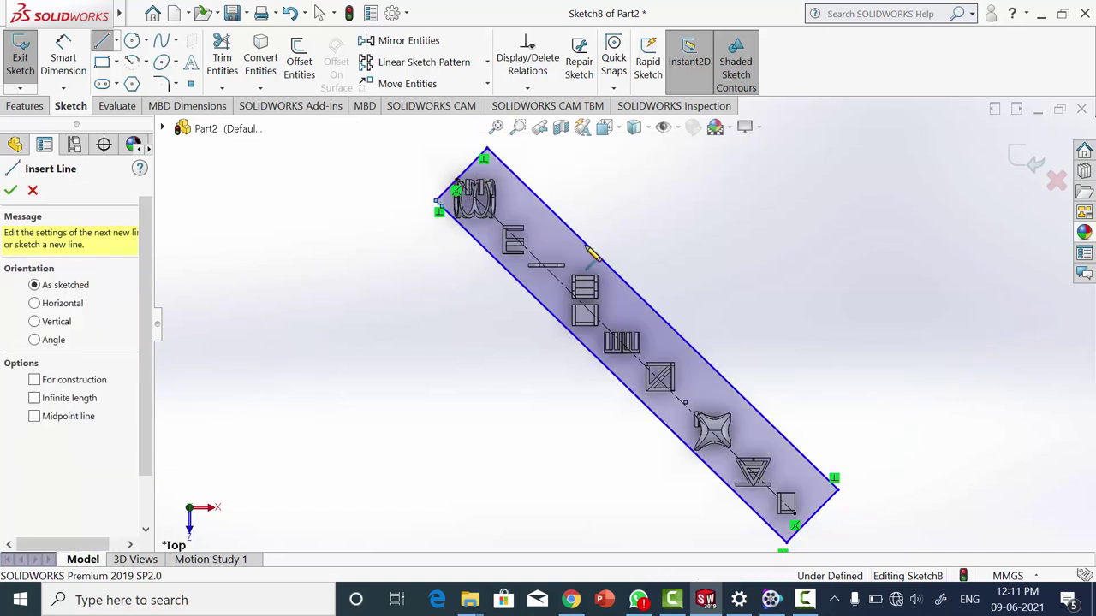
pyautogui.press('Escape')
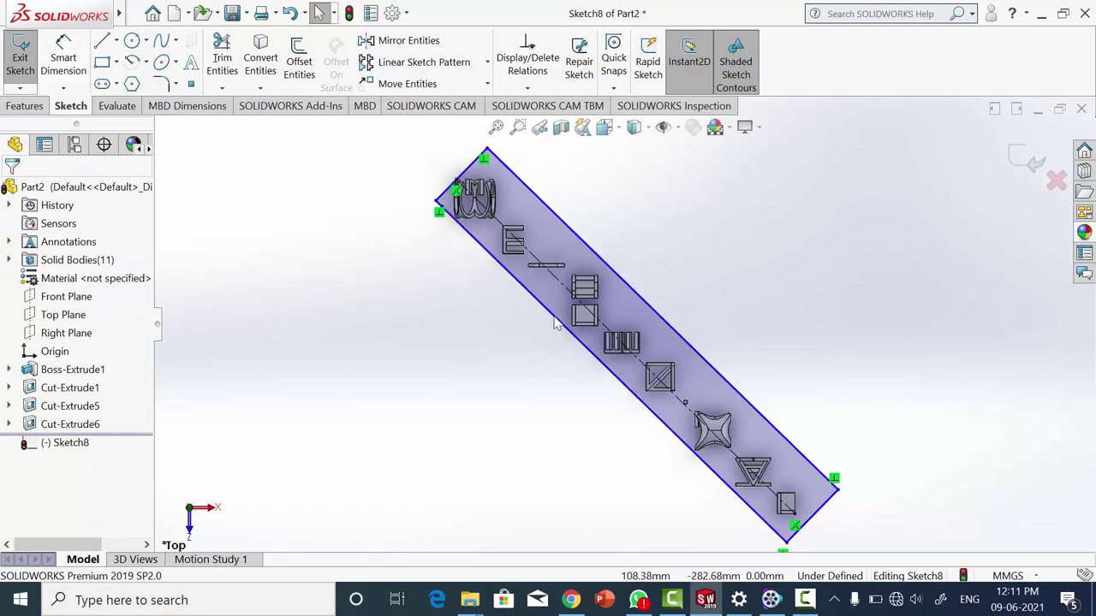
# Make the outline's long edges equal
pyautogui.click(565, 310)
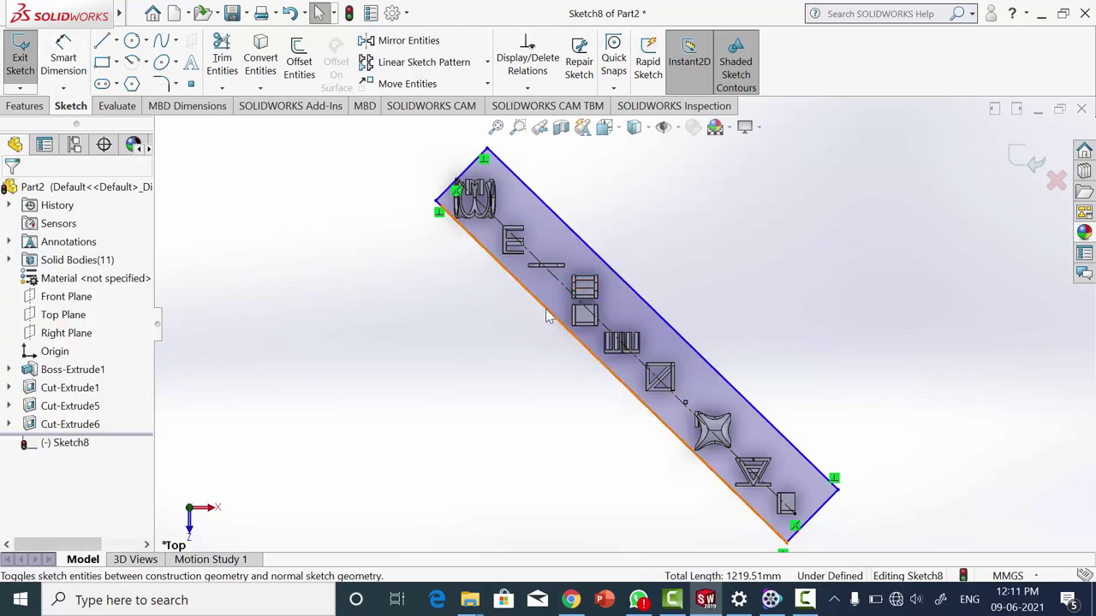
pyautogui.click(548, 315)
pyautogui.keyDown('ctrl'); pyautogui.click(595, 258); pyautogui.keyUp('ctrl')
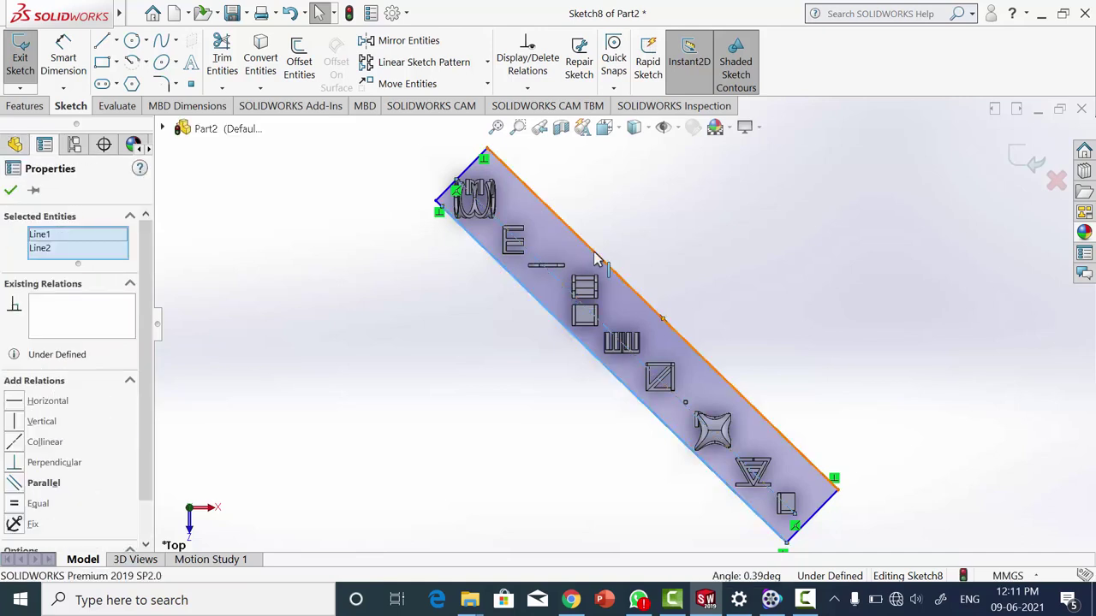
pyautogui.keyDown('ctrl'); pyautogui.click(597, 259); pyautogui.keyUp('ctrl')
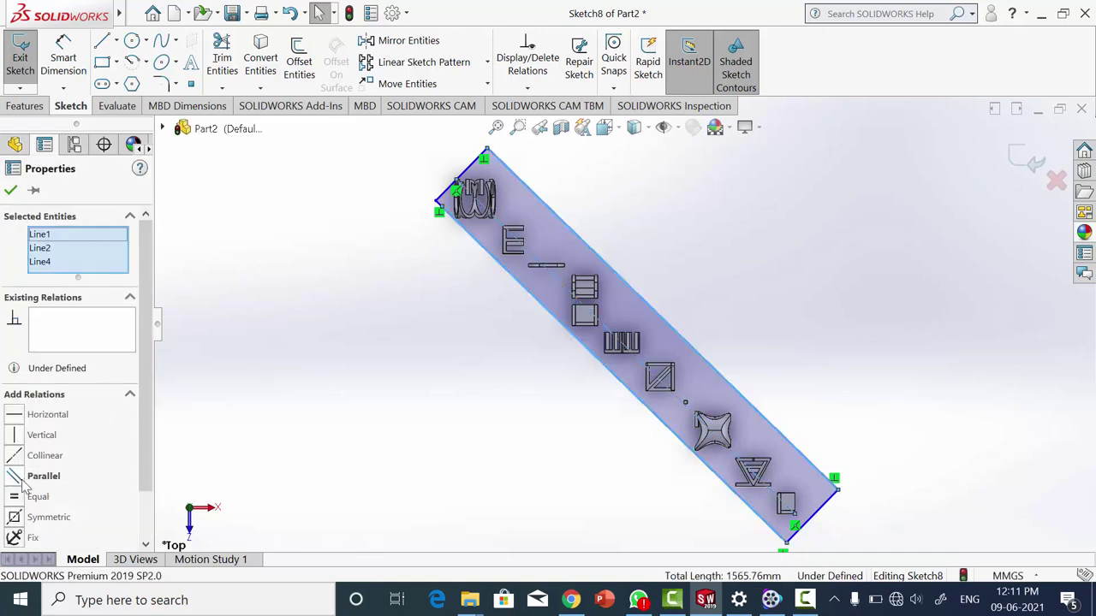
pyautogui.click(26, 495)
pyautogui.click(12, 191)
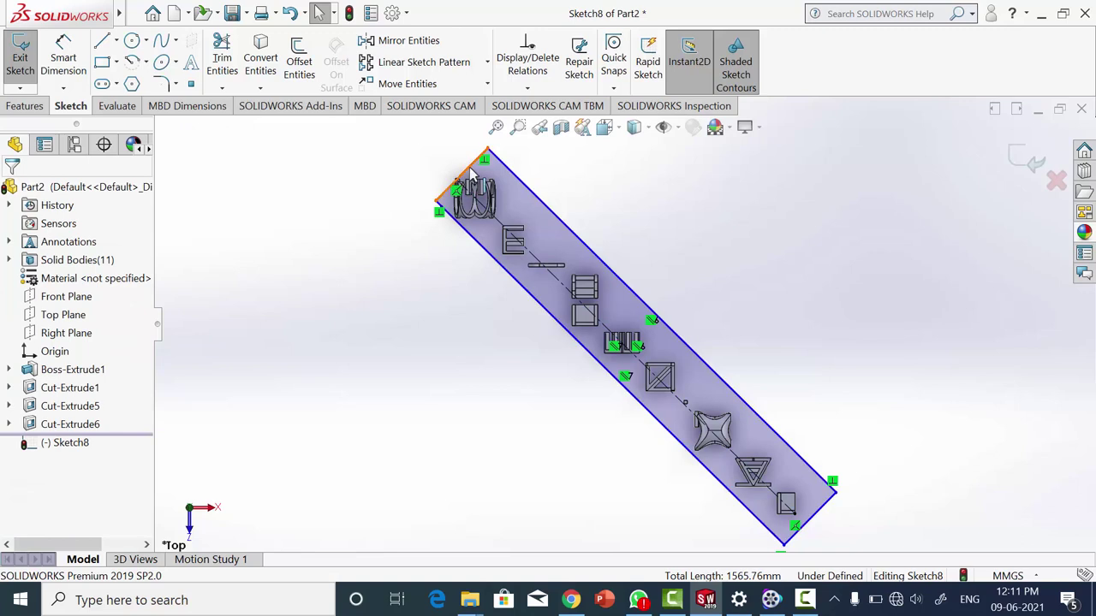
# Make the short upper-left and bottom-right edges perpendicular to the long edges
pyautogui.click(471, 169)
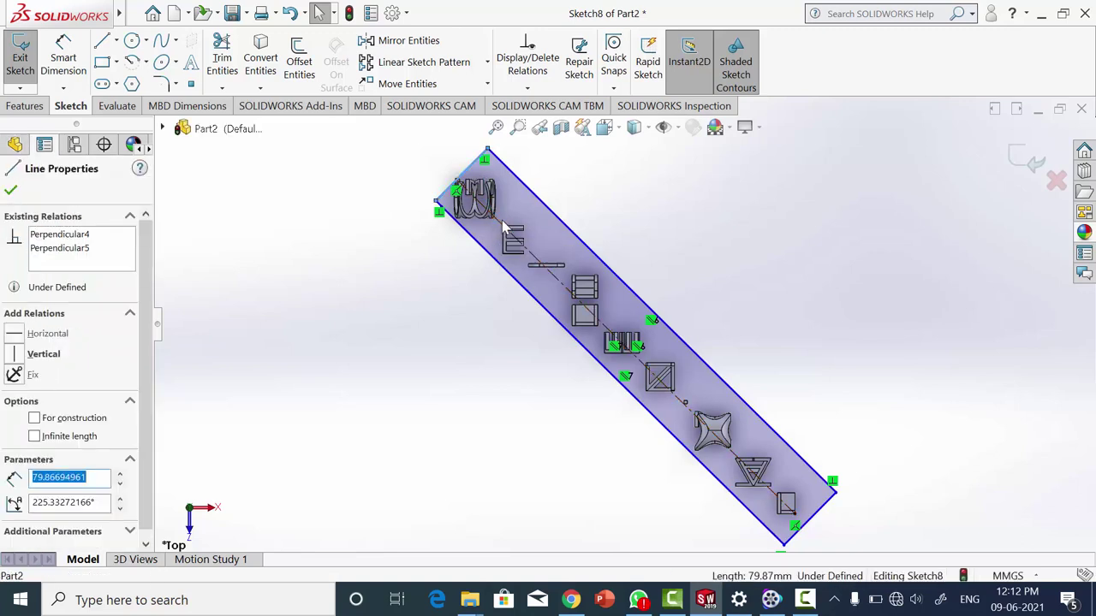
pyautogui.keyDown('ctrl'); pyautogui.click(503, 227); pyautogui.keyUp('ctrl')
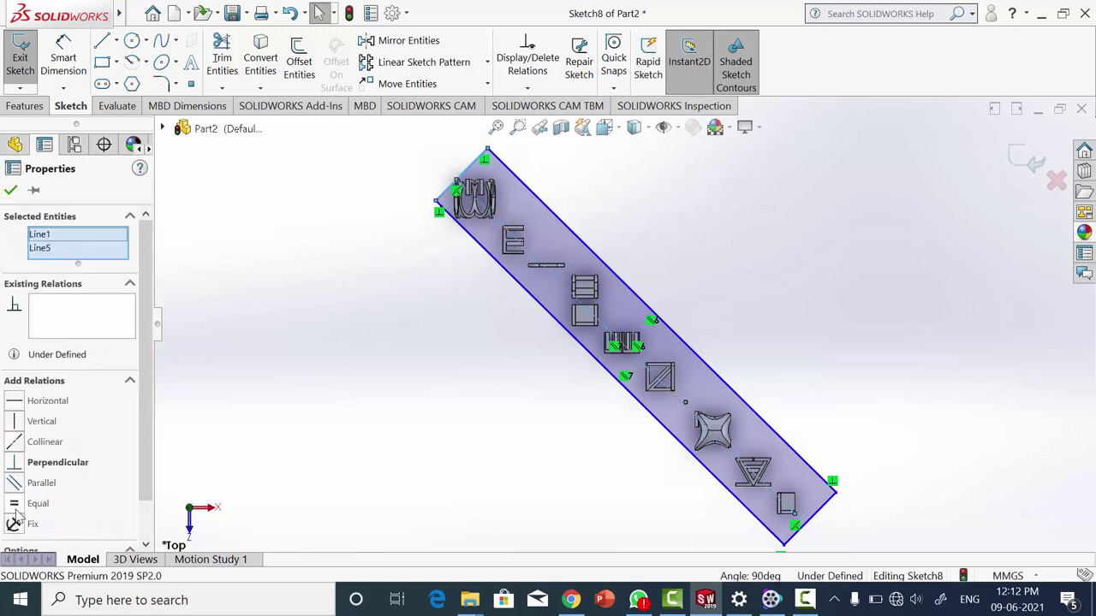
pyautogui.click(14, 466)
pyautogui.click(11, 192)
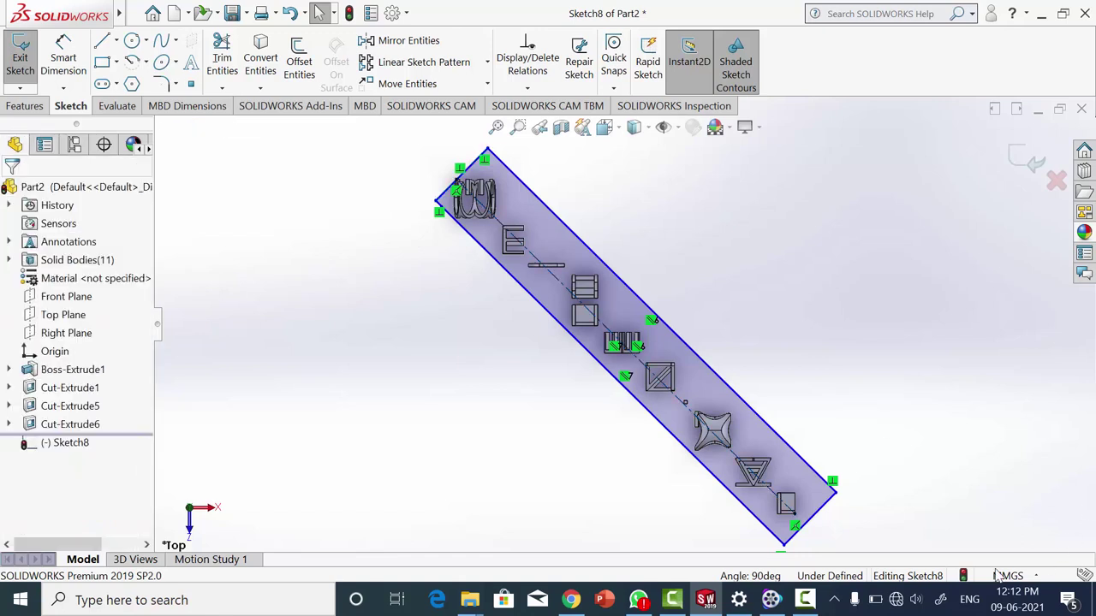
pyautogui.click(816, 513)
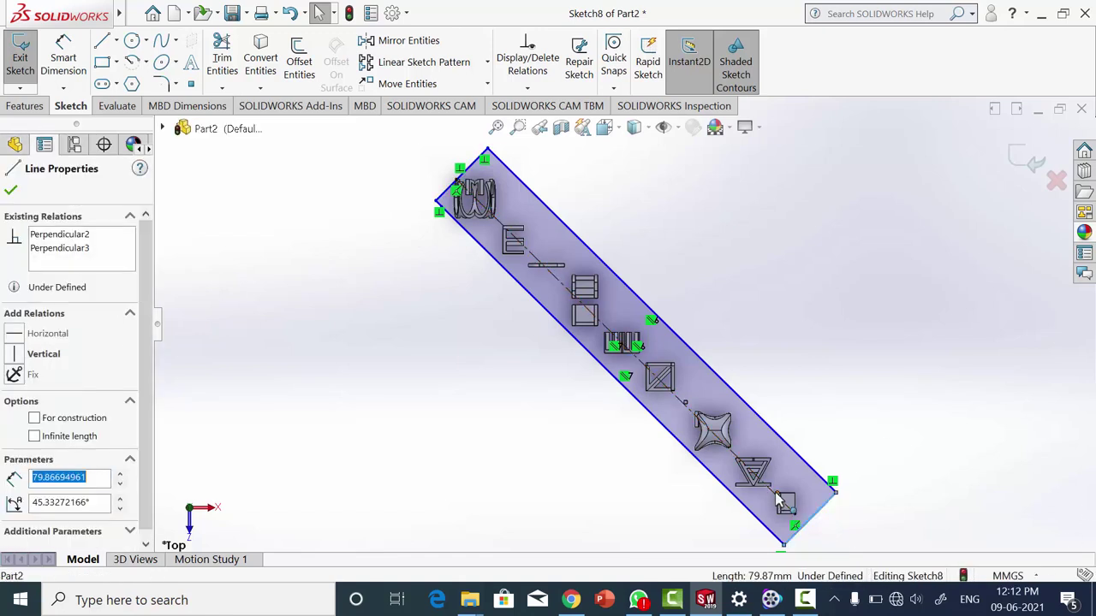
pyautogui.keyDown('ctrl'); pyautogui.click(782, 502); pyautogui.keyUp('ctrl')
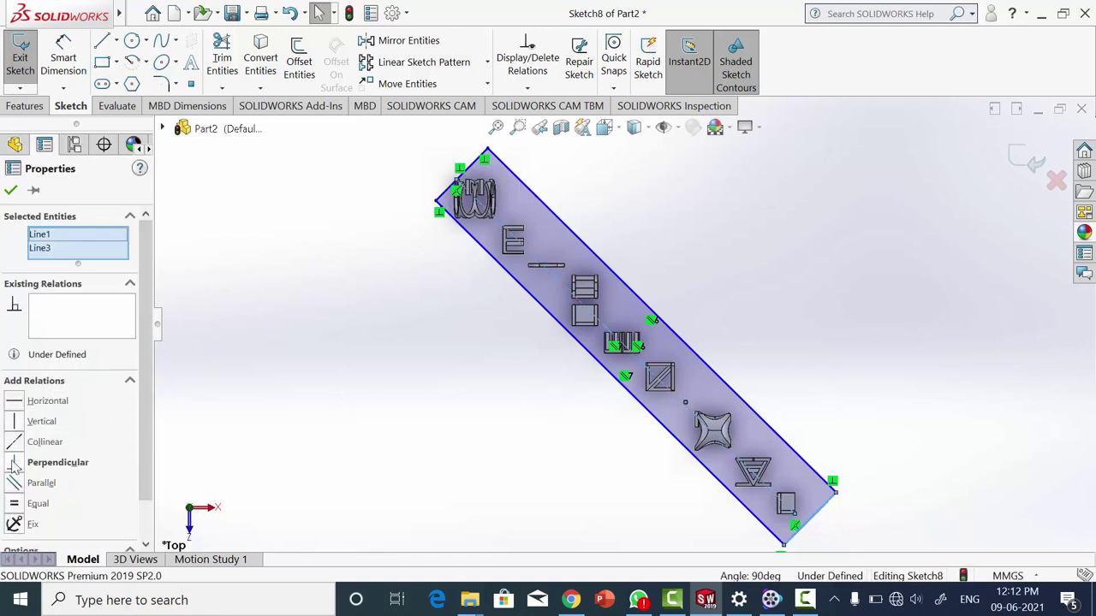
pyautogui.click(13, 465)
pyautogui.click(10, 191)
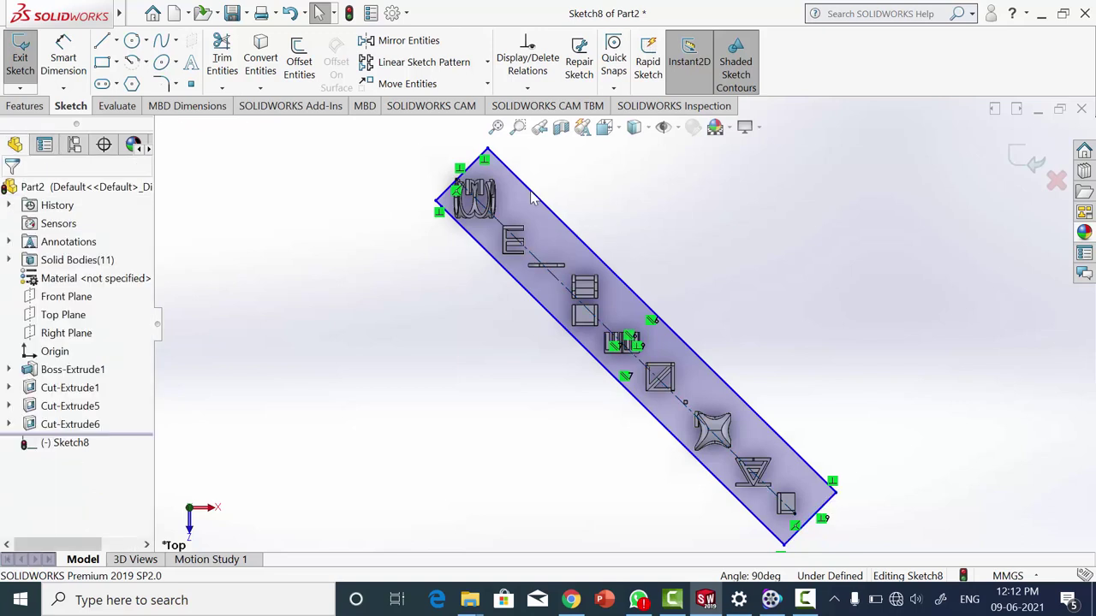
# Drag the upper-right long edge inward toward the letters and close Line Properties
pyautogui.scroll(-1, 565, 259)
pyautogui.scroll(-2, 569, 257)
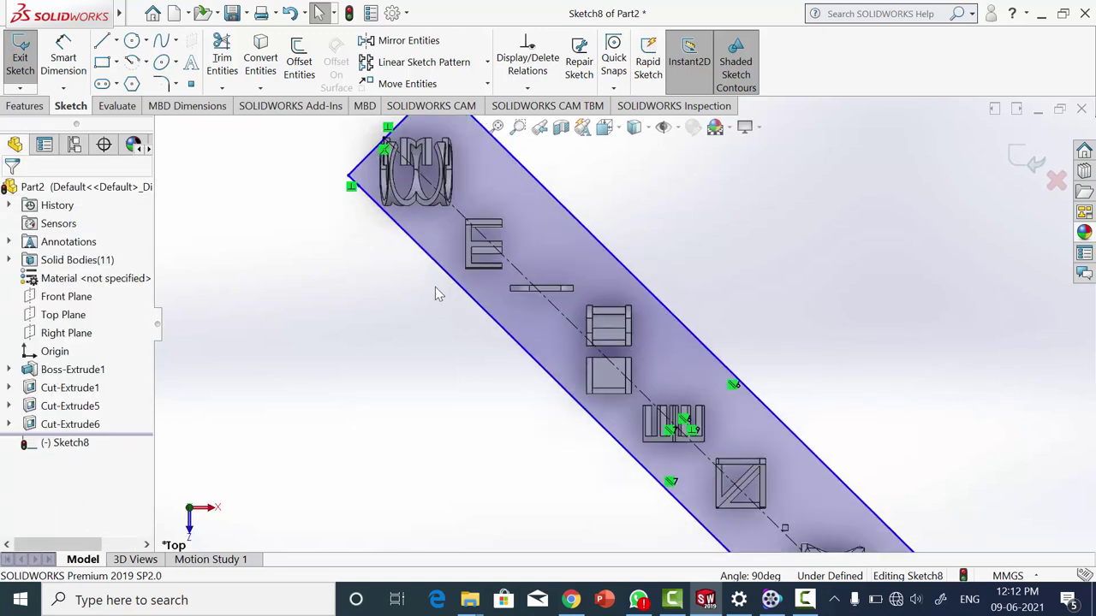
pyautogui.scroll(2, 641, 316)
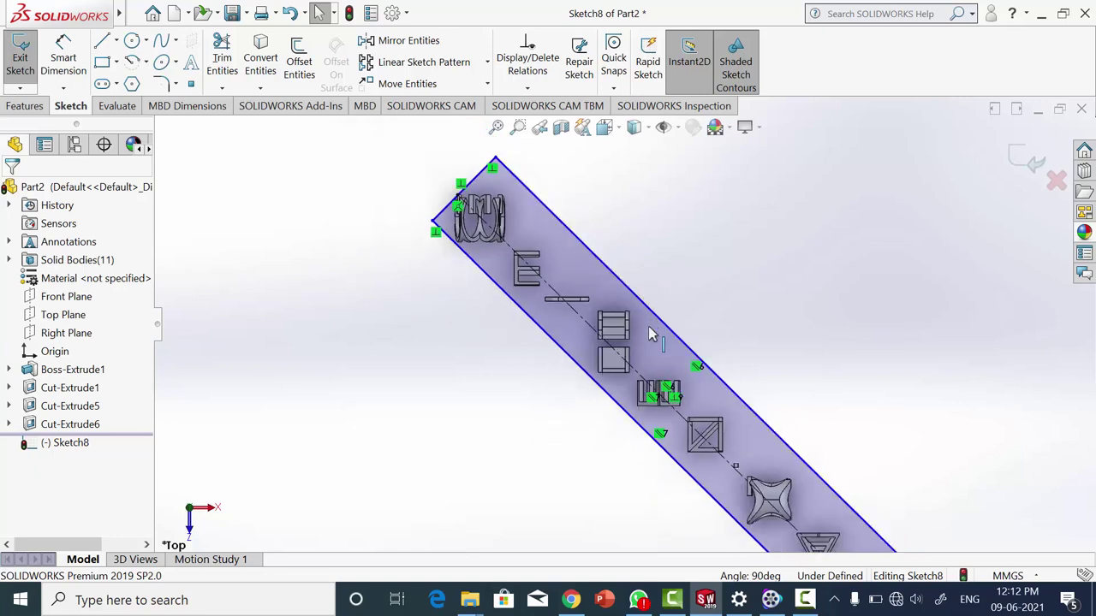
pyautogui.click(650, 330)
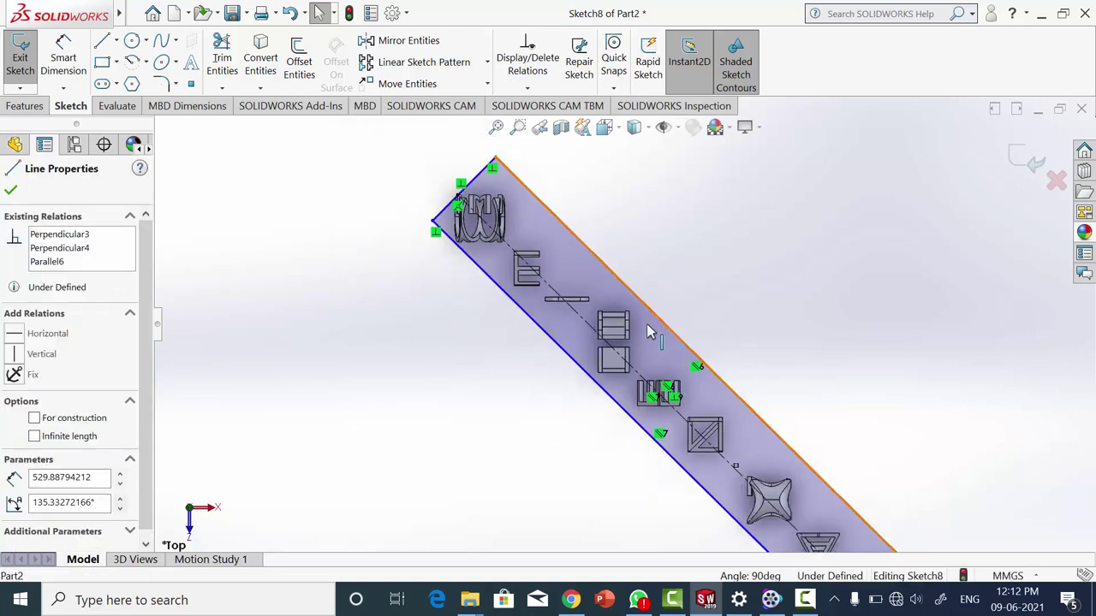
pyautogui.moveTo(649, 333); pyautogui.dragTo(653, 337)
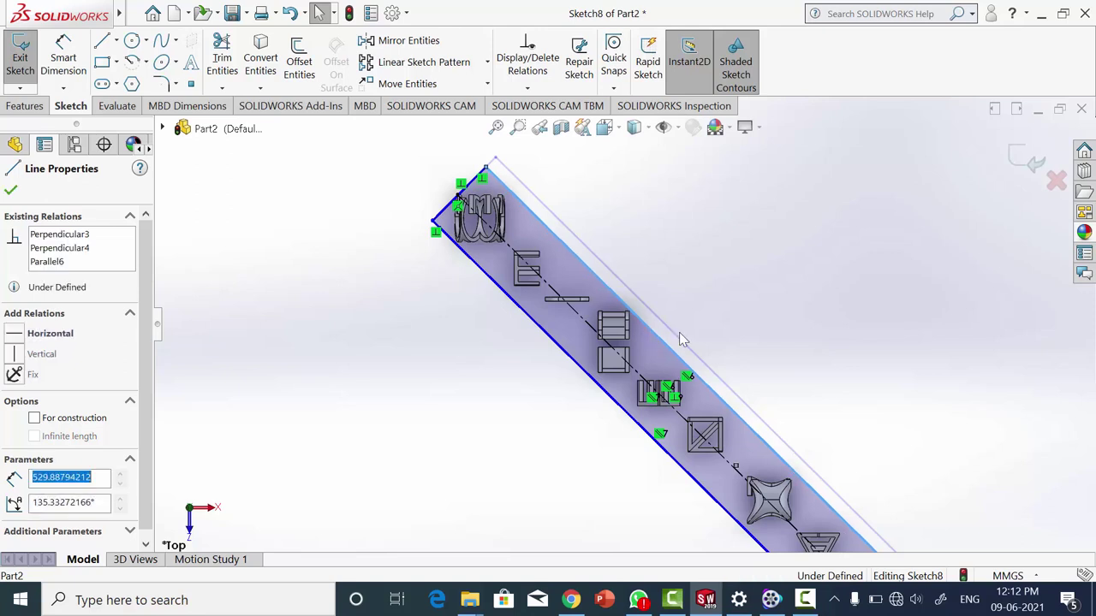
pyautogui.scroll(3, 677, 337)
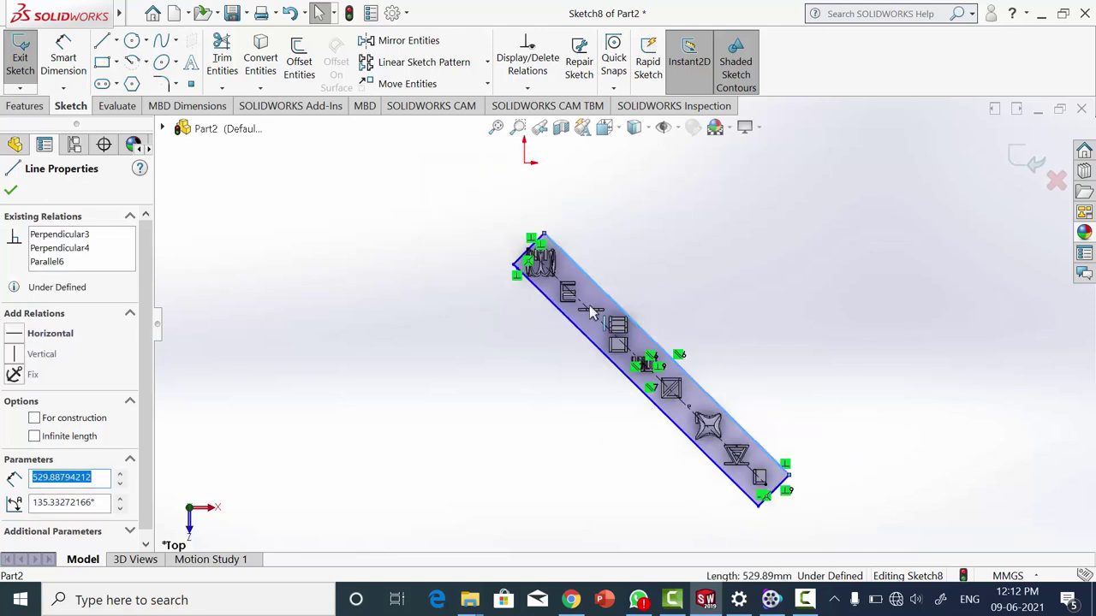
pyautogui.click(11, 190)
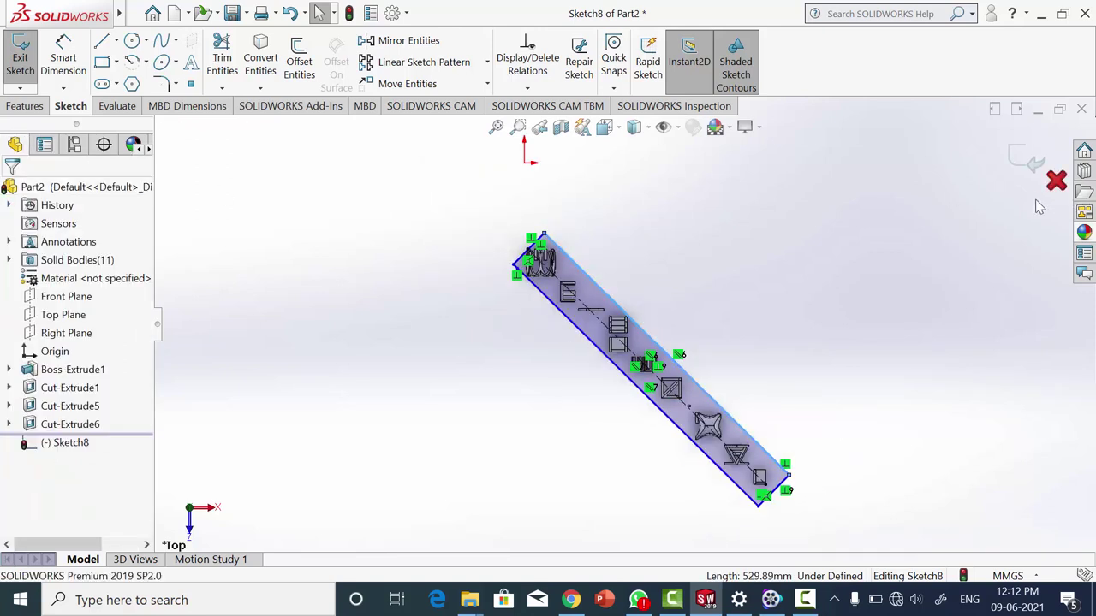
# Extruded Boss the Sketch8 band to a 5.00 mm depth, then rotate to check both lettered sides
pyautogui.click(38, 110)
pyautogui.click(18, 65)
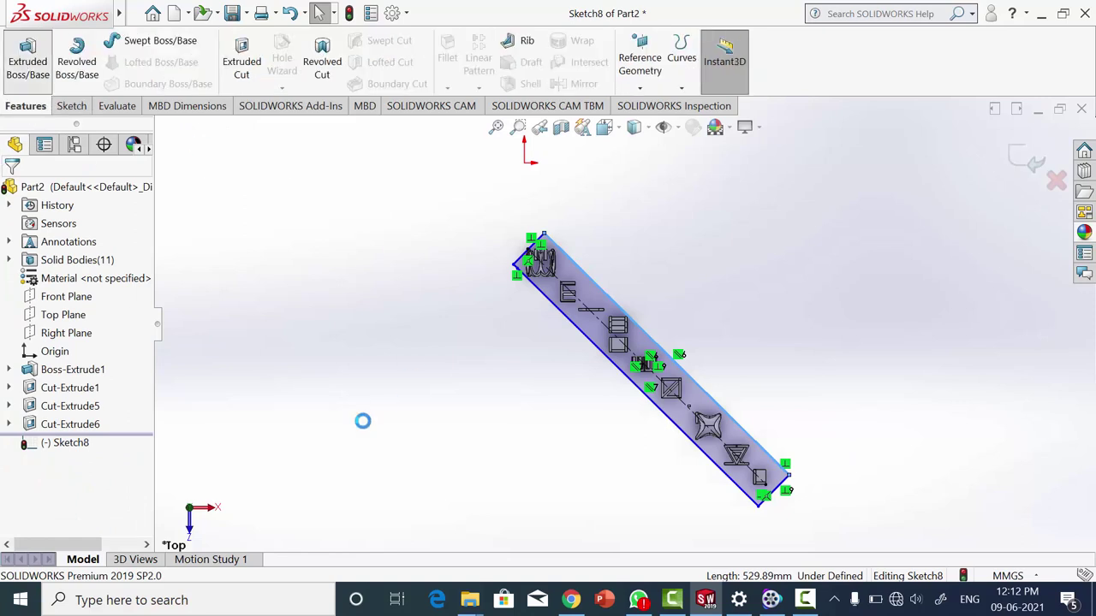
pyautogui.click(41, 342)
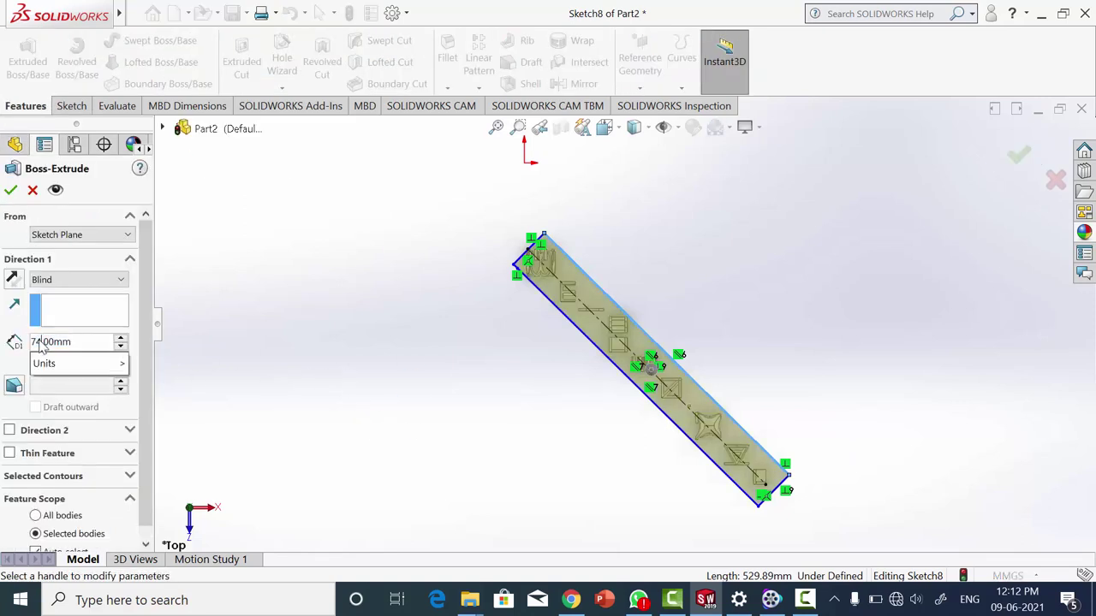
pyautogui.press('BackSpace')
pyautogui.press('BackSpace')
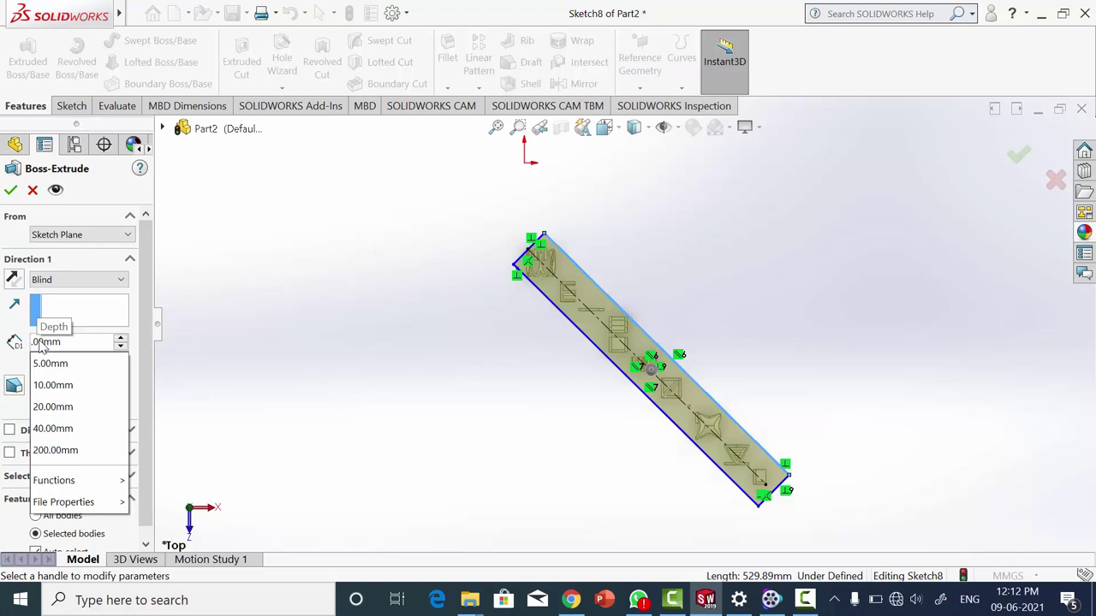
pyautogui.write('5')
pyautogui.moveTo(705, 427)
pyautogui.mouseDown(button='middle')
pyautogui.moveTo(704, 342)
pyautogui.moveTo(723, 311)
pyautogui.mouseUp(button='middle')
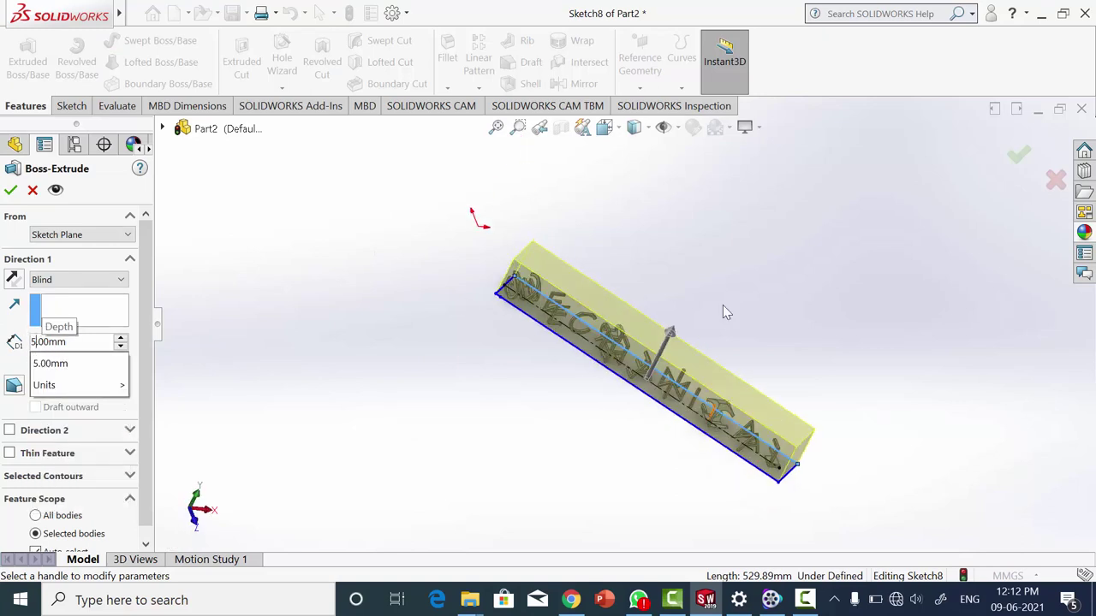
pyautogui.click(12, 278)
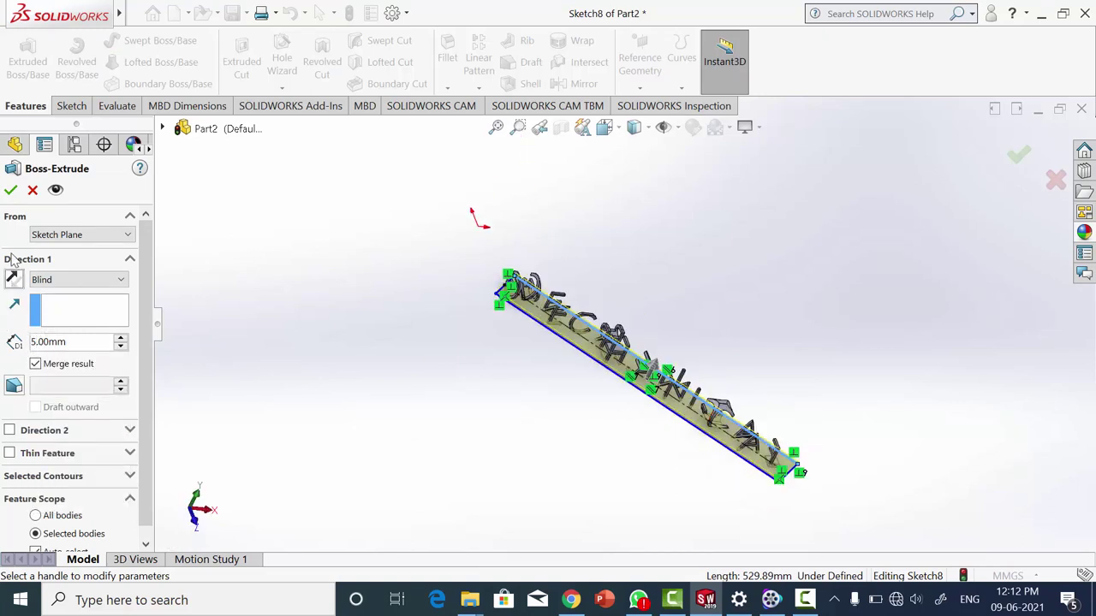
pyautogui.click(10, 189)
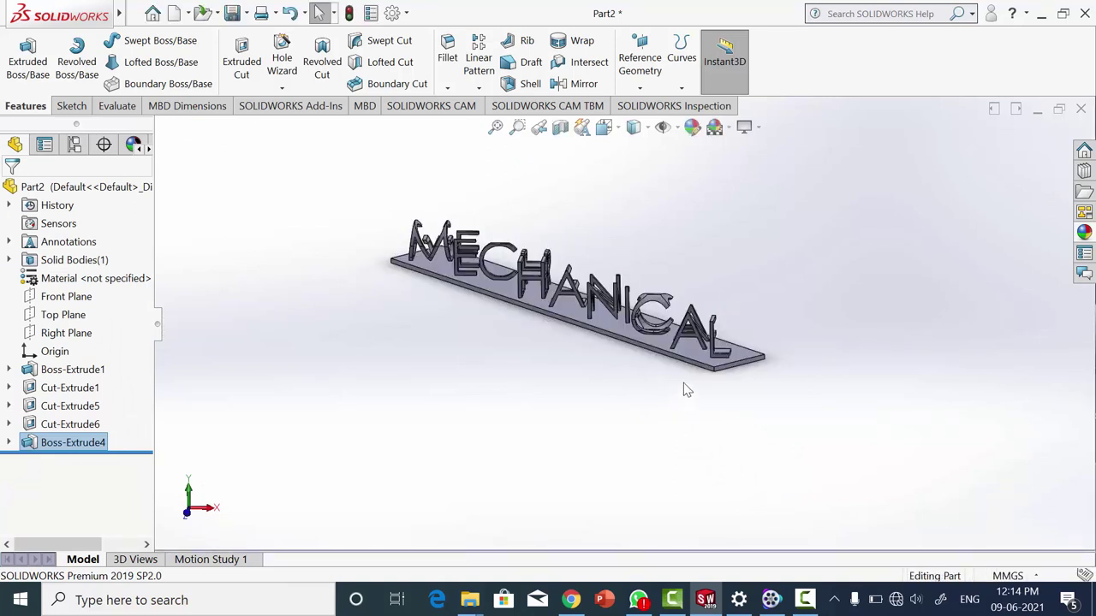
pyautogui.moveTo(684, 383)
pyautogui.mouseDown(button='middle')
pyautogui.moveTo(599, 368)
pyautogui.moveTo(572, 376)
pyautogui.moveTo(683, 381)
pyautogui.moveTo(692, 402)
pyautogui.mouseUp(button='middle')
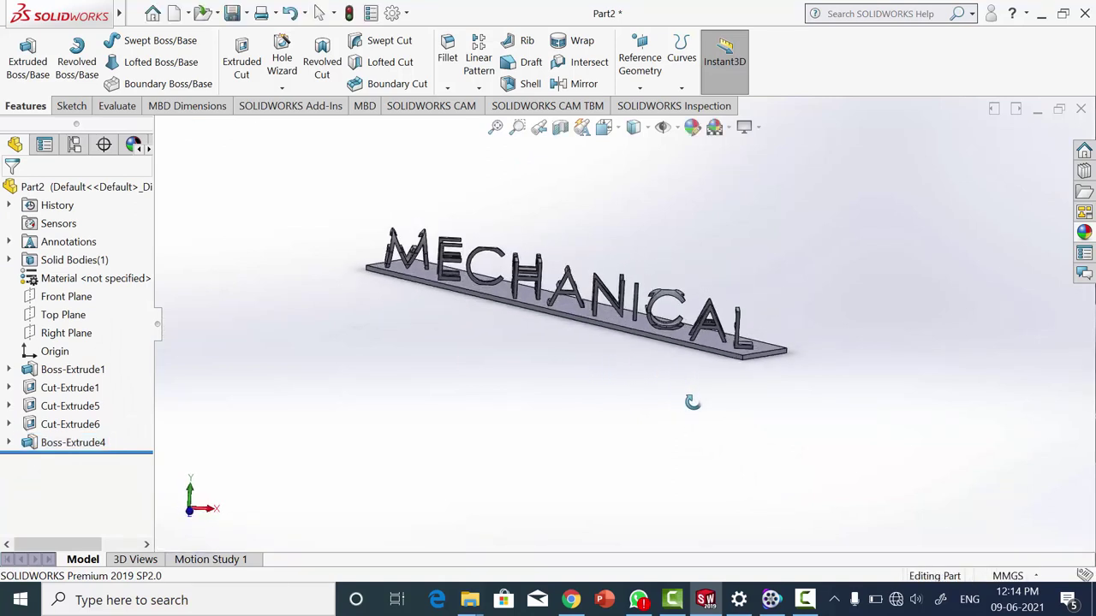
# Apply the matte gold metal appearance to the entire part, lettering and base plate together
pyautogui.click(692, 130)
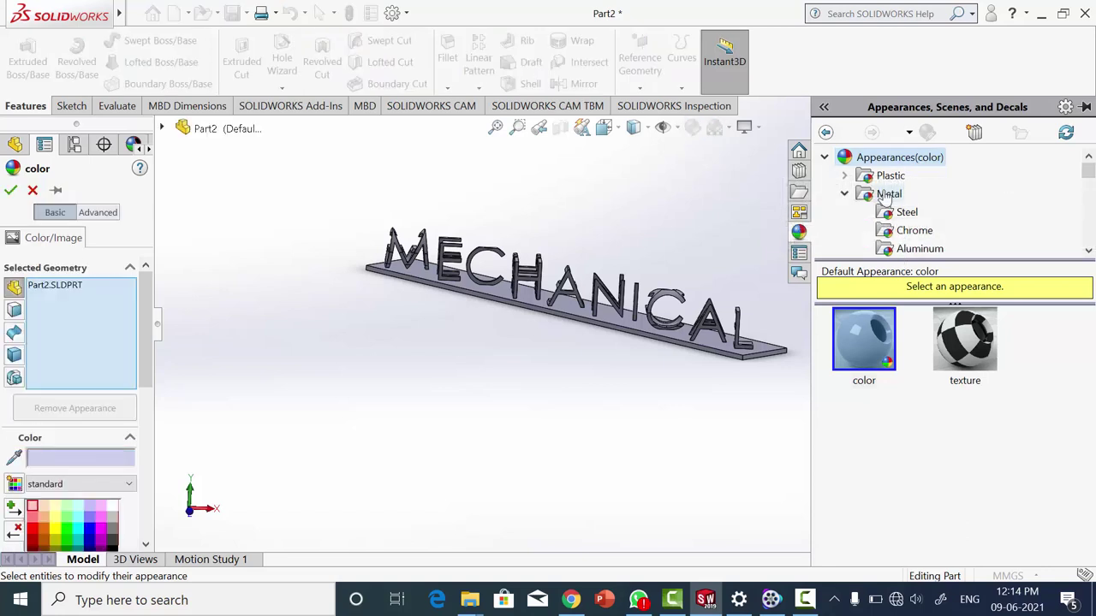
pyautogui.scroll(-1, 949, 200)
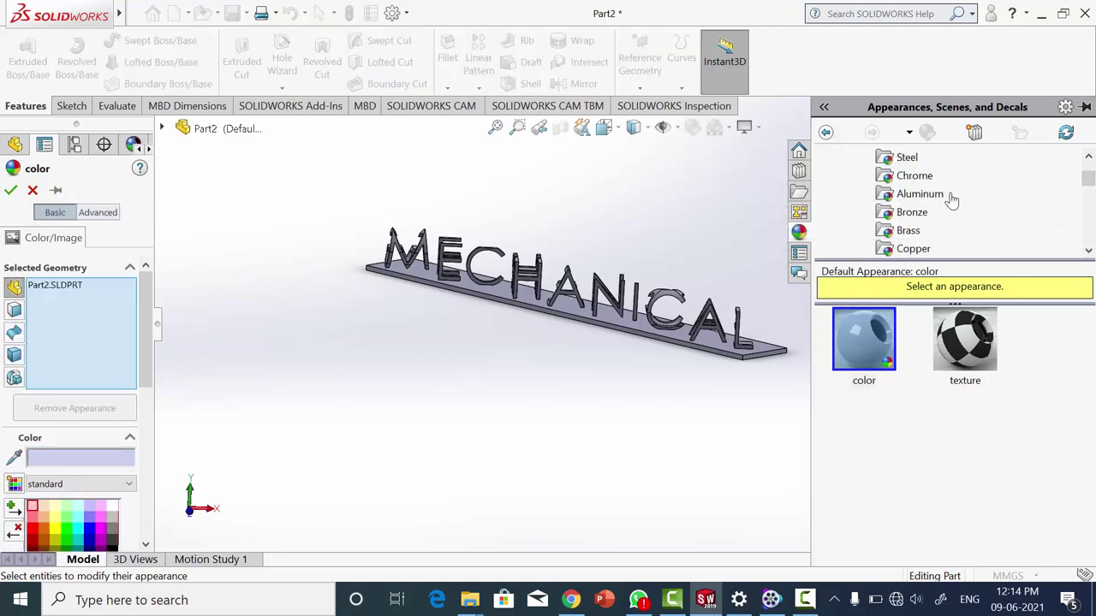
pyautogui.scroll(-1, 949, 201)
pyautogui.scroll(-2, 951, 199)
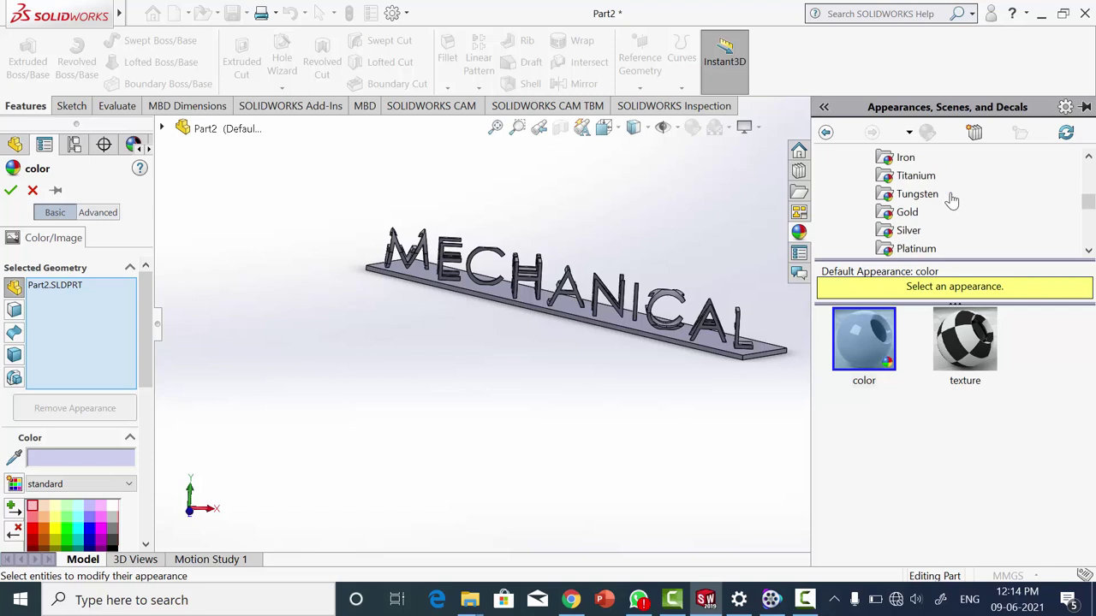
pyautogui.click(907, 214)
pyautogui.click(977, 360)
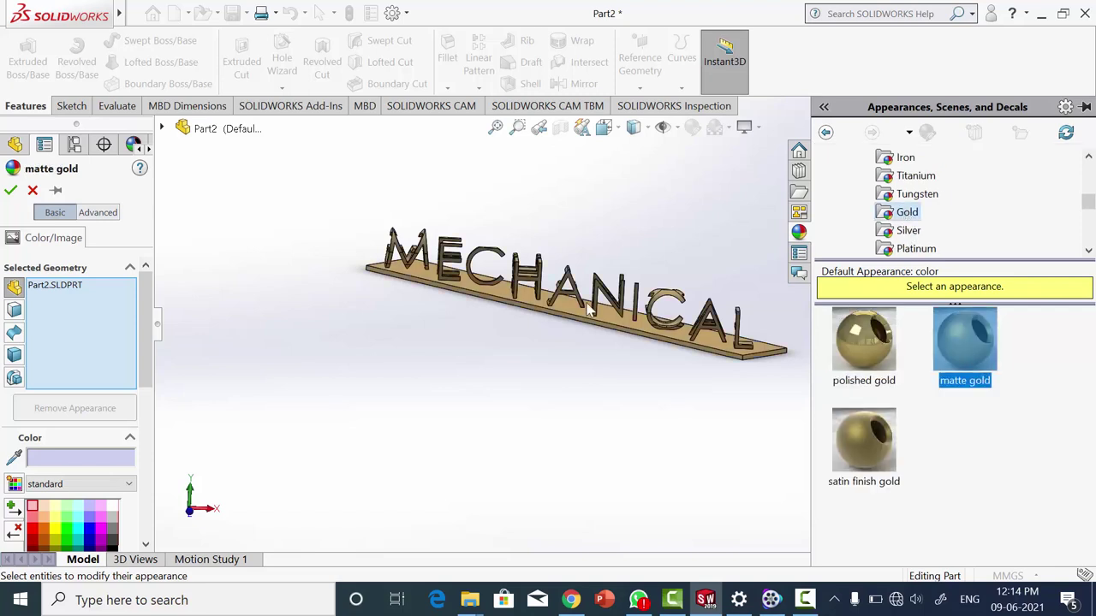
pyautogui.click(11, 192)
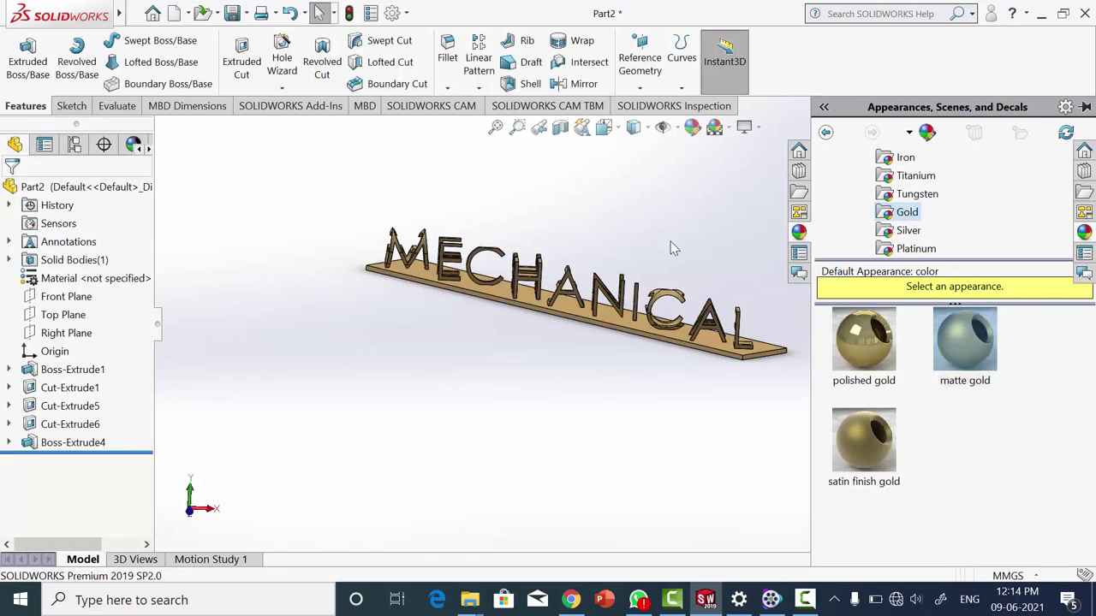
# Save the part as Part2.STL in the partfiles folder, then orbit to show the ENGINEERING side
pyautogui.moveTo(741, 246)
pyautogui.mouseDown(button='middle')
pyautogui.moveTo(805, 304)
pyautogui.moveTo(773, 288)
pyautogui.moveTo(701, 291)
pyautogui.moveTo(788, 299)
pyautogui.moveTo(794, 310)
pyautogui.mouseUp(button='middle')
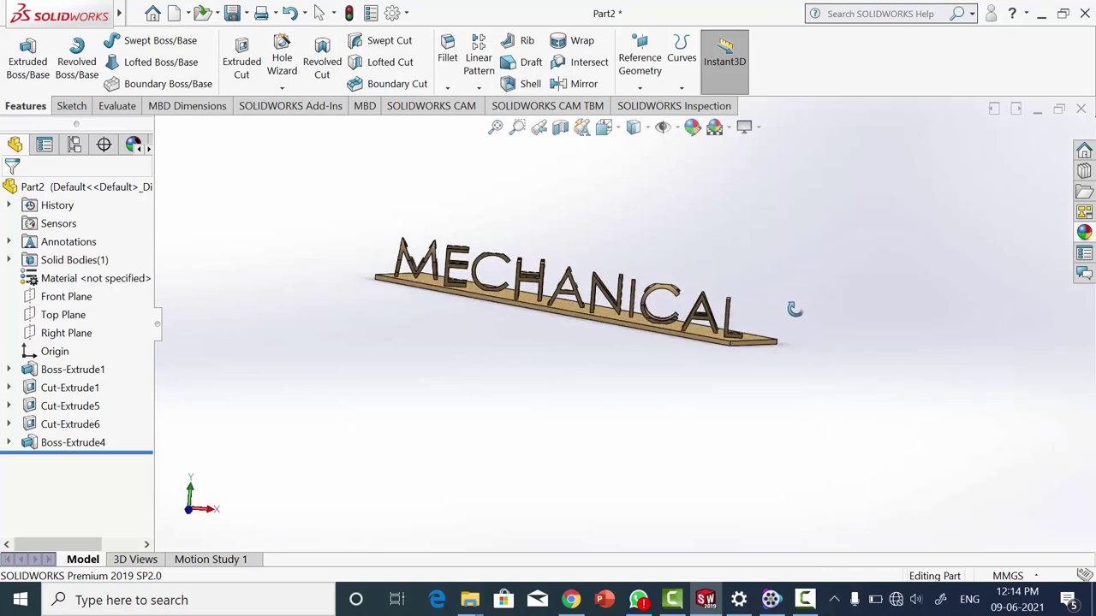
pyautogui.click(245, 14)
pyautogui.click(261, 54)
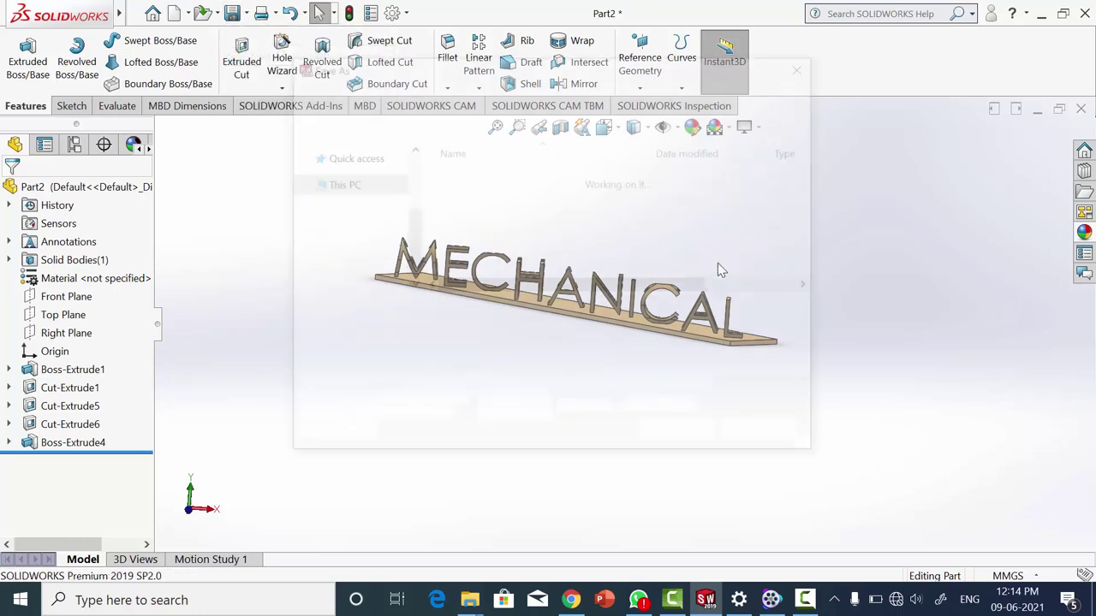
pyautogui.click(465, 334)
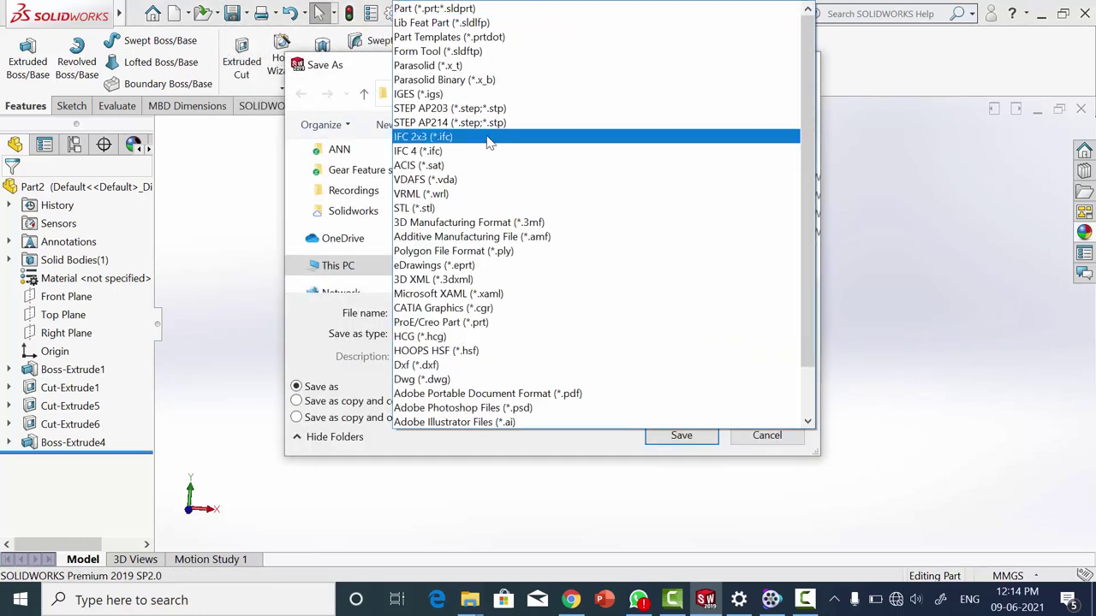
pyautogui.click(478, 208)
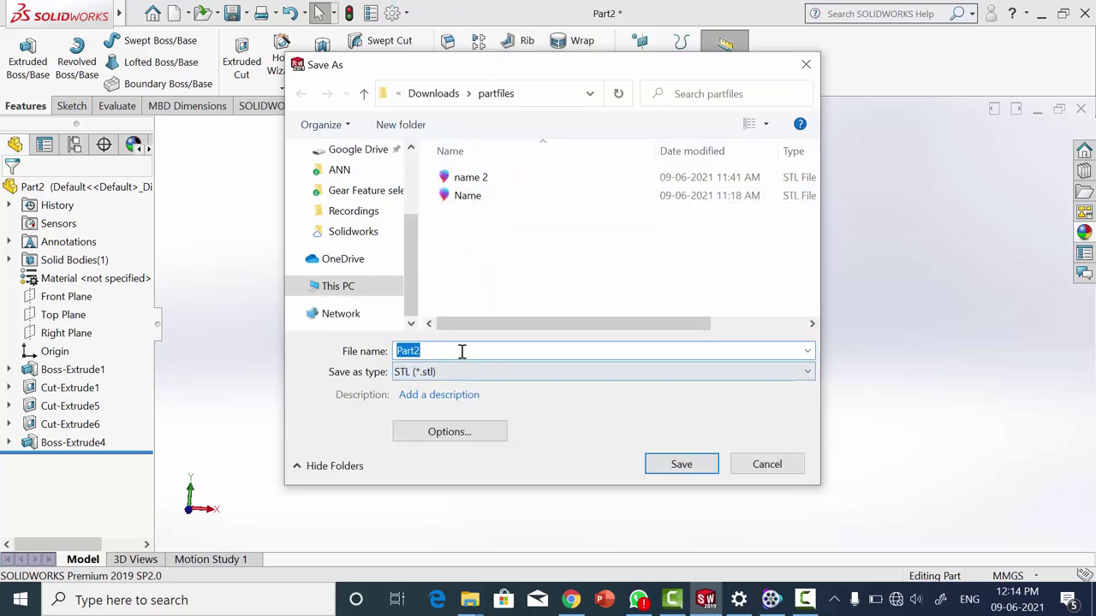
pyautogui.click(699, 470)
pyautogui.click(700, 470)
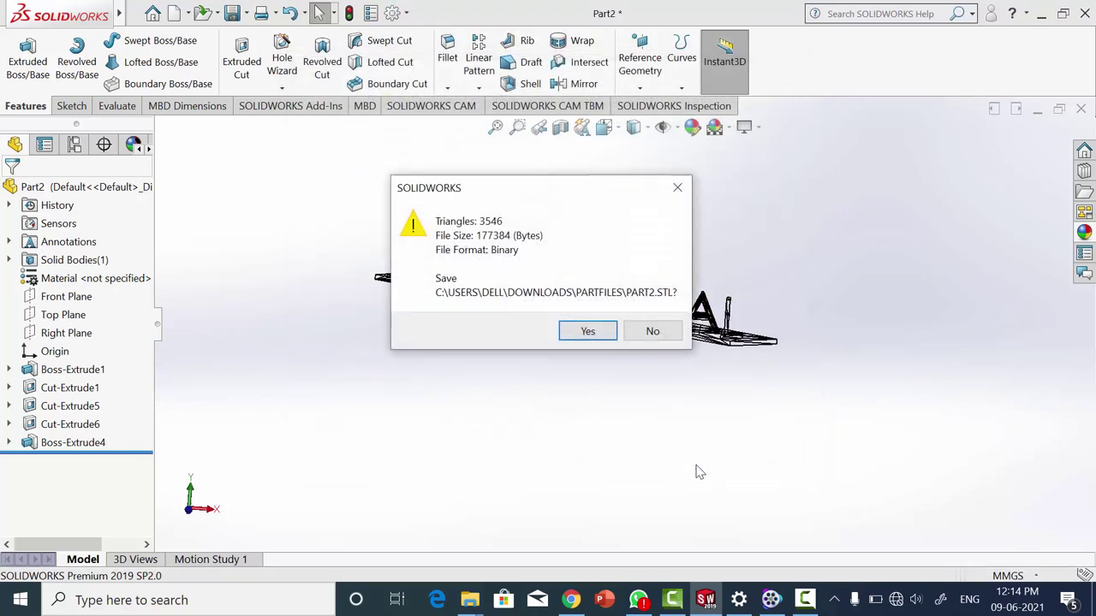
pyautogui.click(583, 332)
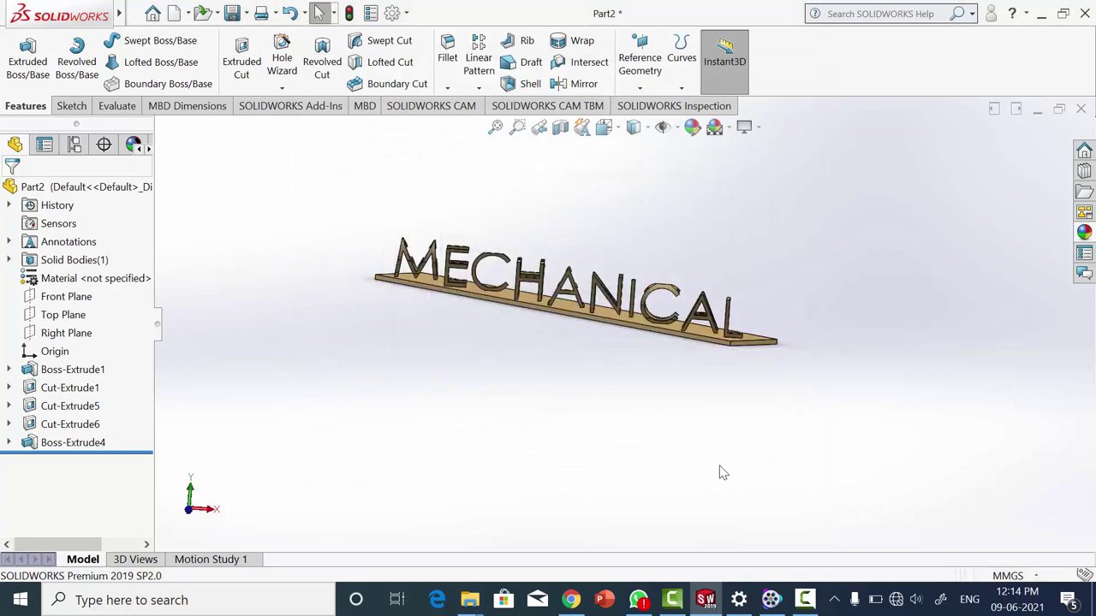
pyautogui.moveTo(719, 474)
pyautogui.mouseDown(button='middle')
pyautogui.moveTo(594, 433)
pyautogui.moveTo(613, 436)
pyautogui.mouseUp(button='middle')
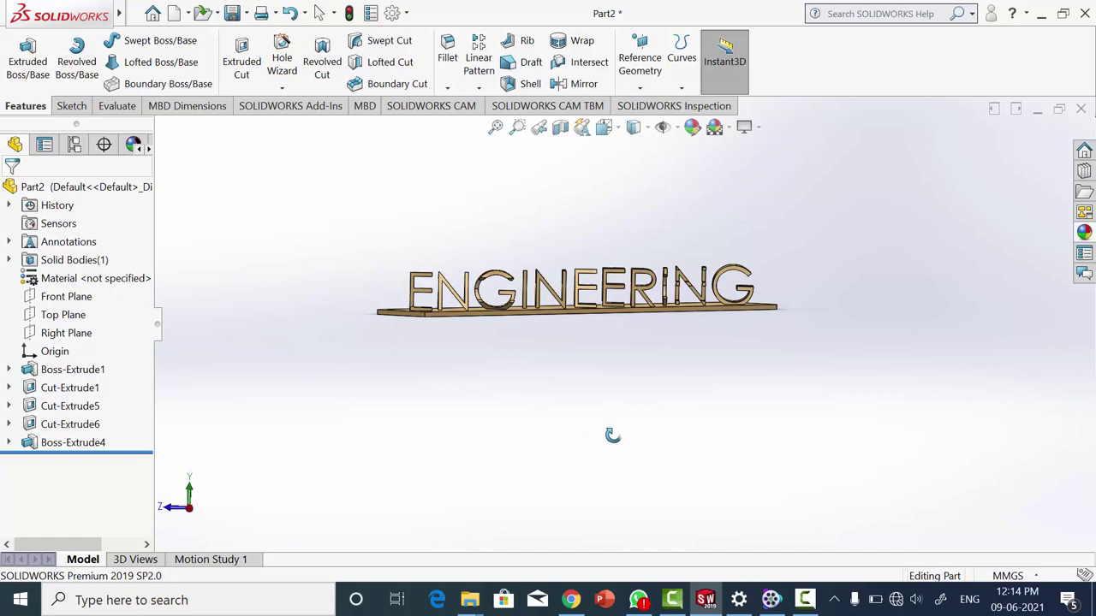